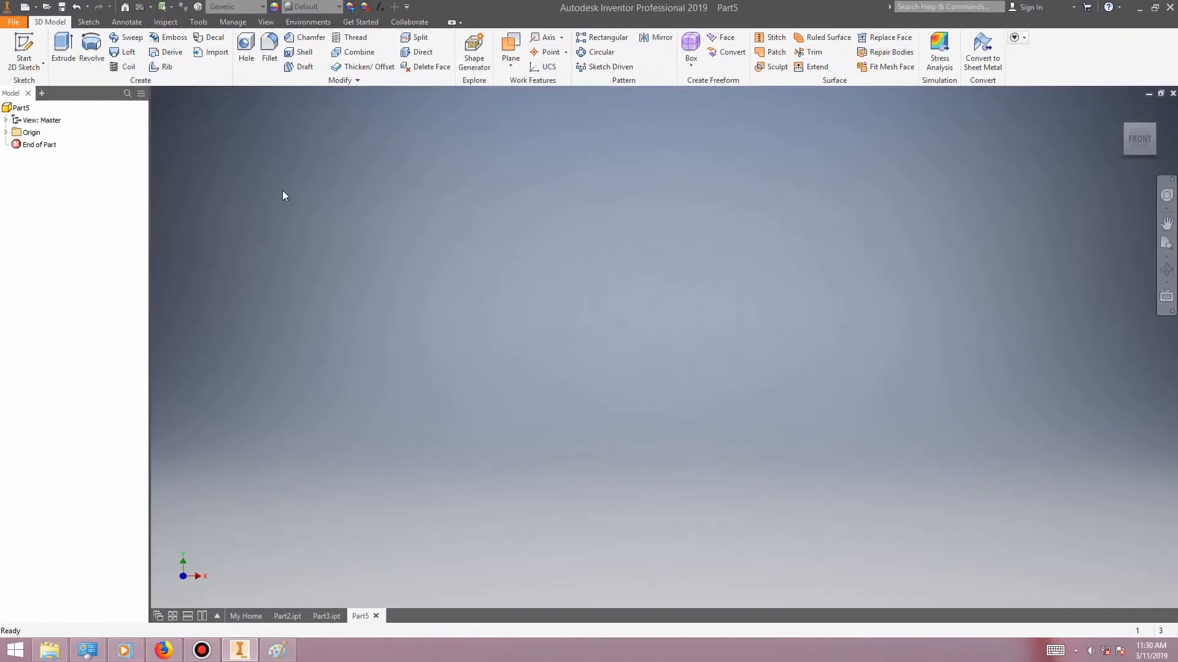
Start a 2D sketch on the horizontal XZ plane and check the MS bracket drawing in Paint.
{"action": "left_click", "coordinate": [26, 54]}
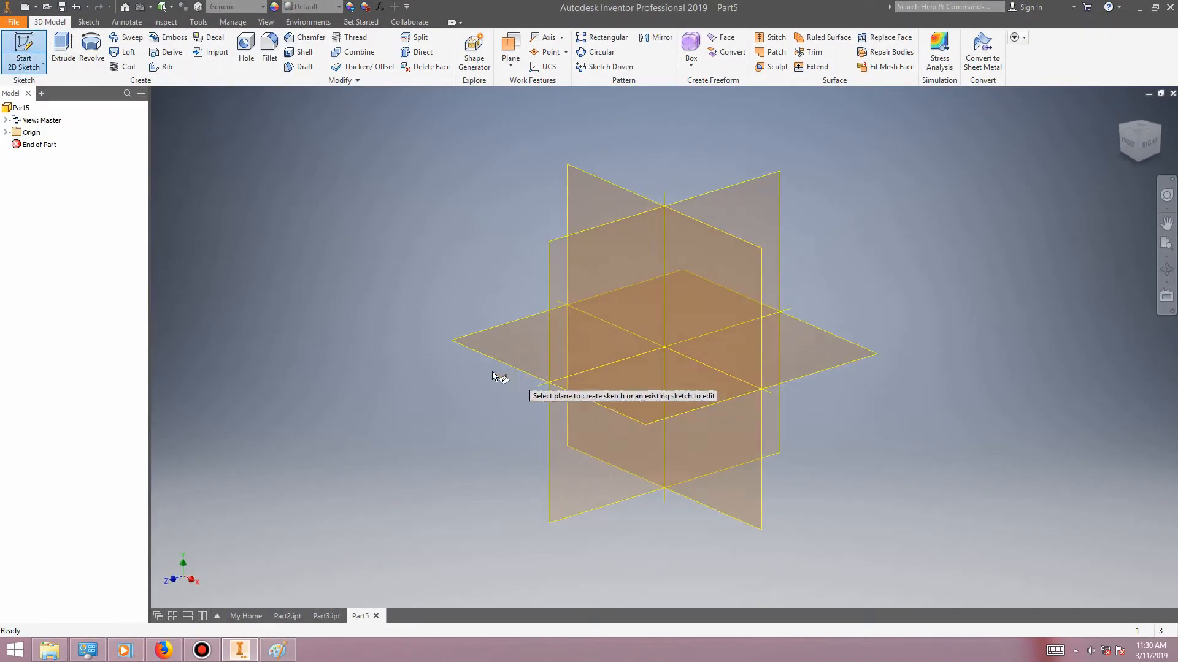
{"action": "left_click", "coordinate": [469, 342]}
{"action": "left_click", "coordinate": [281, 659]}
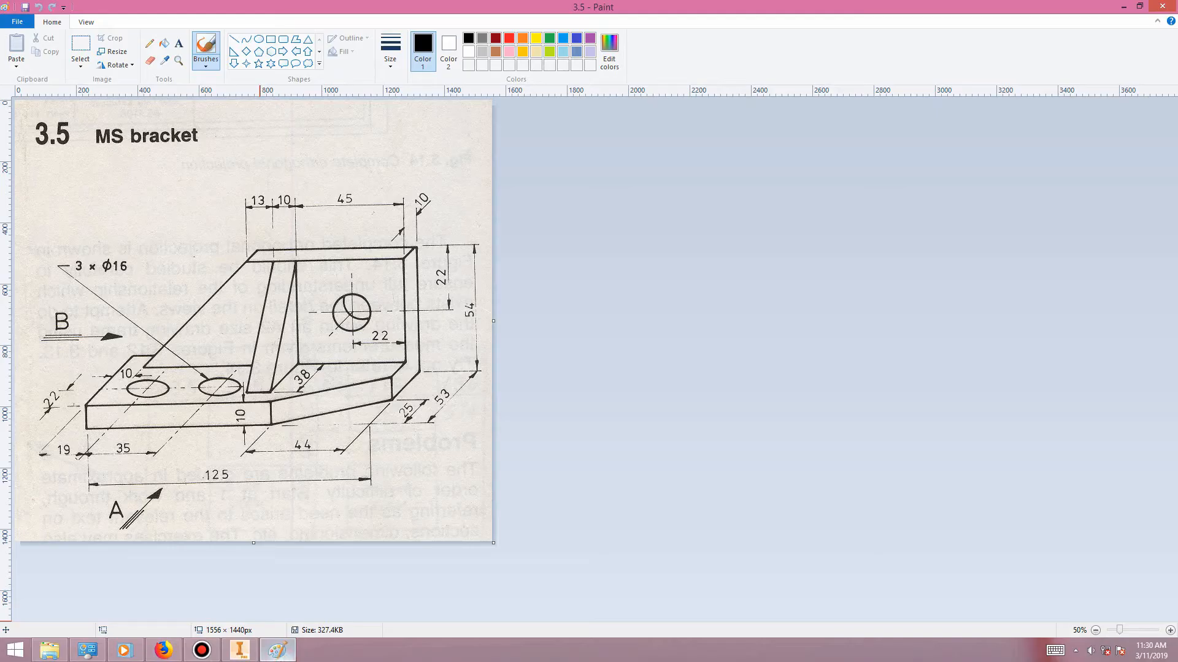
{"action": "left_click", "coordinate": [239, 650]}
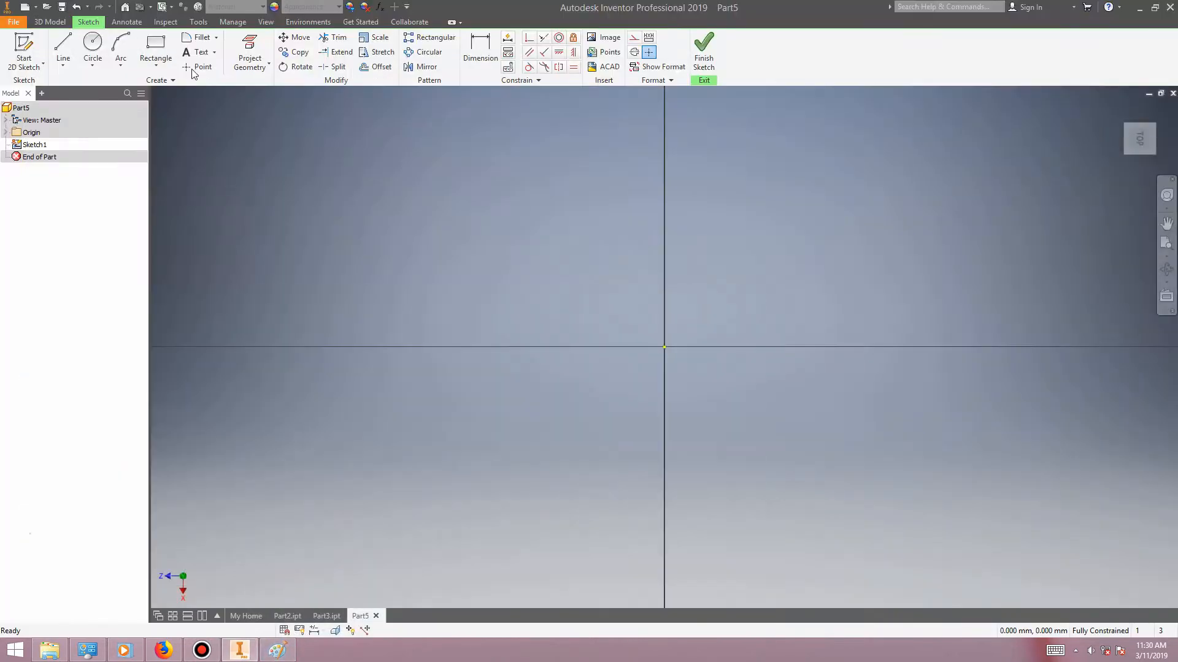
Draw a two-point center rectangle at the origin, 53 mm high and 125 mm wide.
{"action": "left_click", "coordinate": [156, 53]}
{"action": "left_click", "coordinate": [156, 65]}
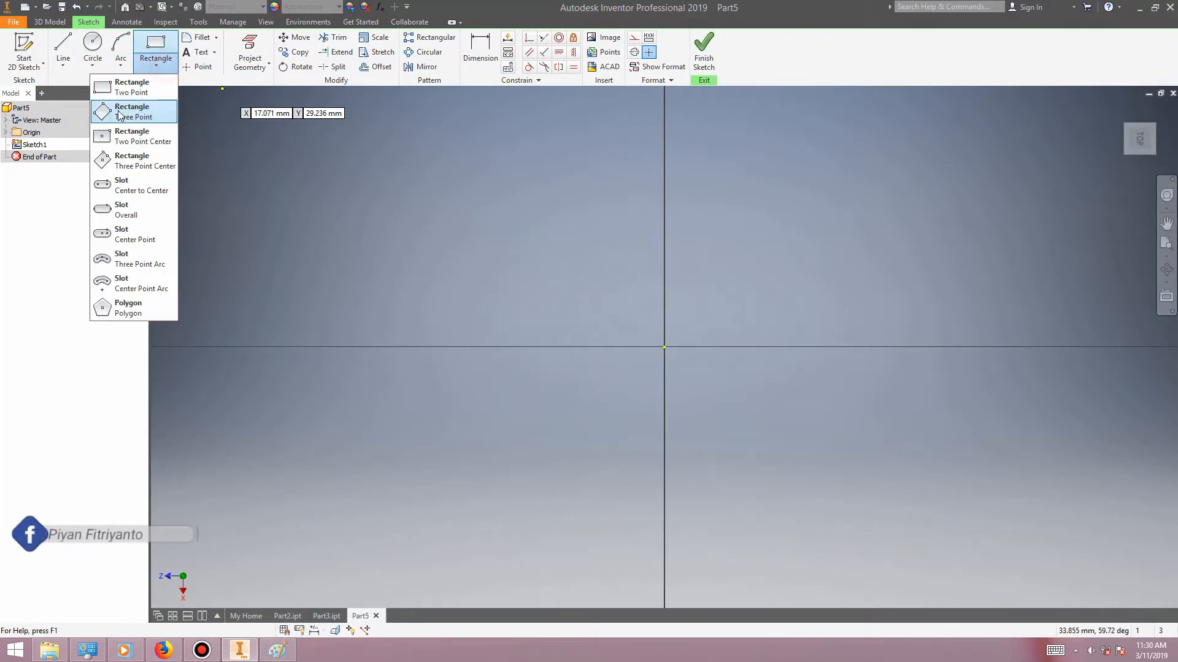
{"action": "left_click", "coordinate": [123, 136]}
{"action": "left_click", "coordinate": [664, 347]}
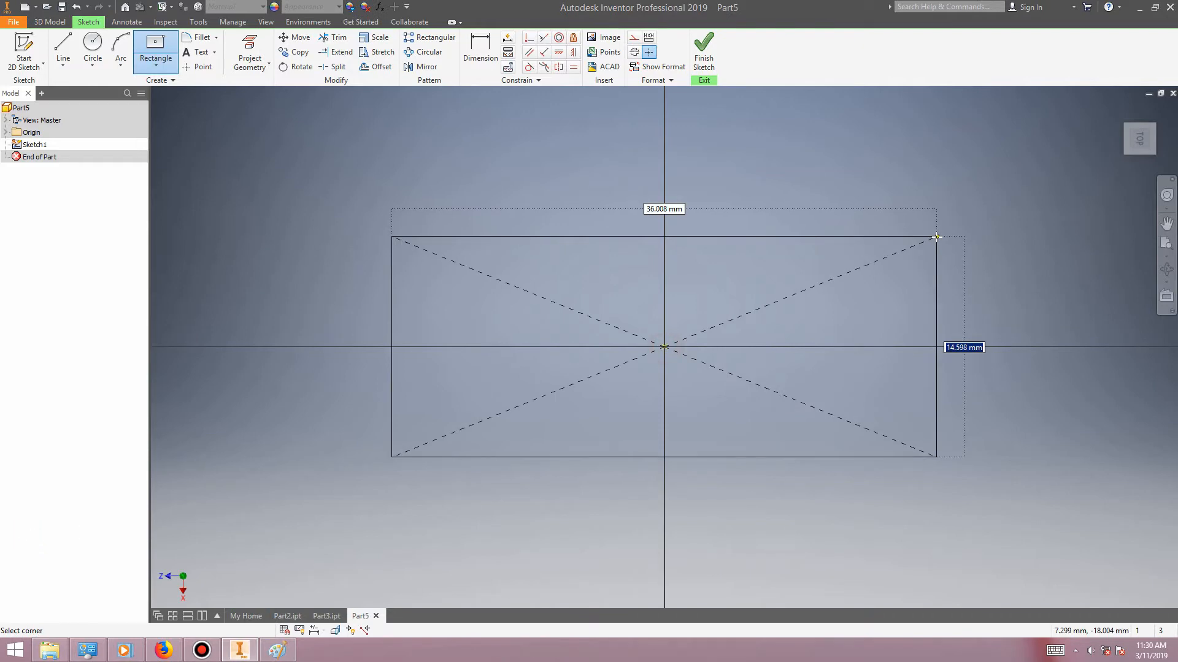
{"action": "type", "text": "53"}
{"action": "key", "text": "Tab"}
{"action": "type", "text": "12"}
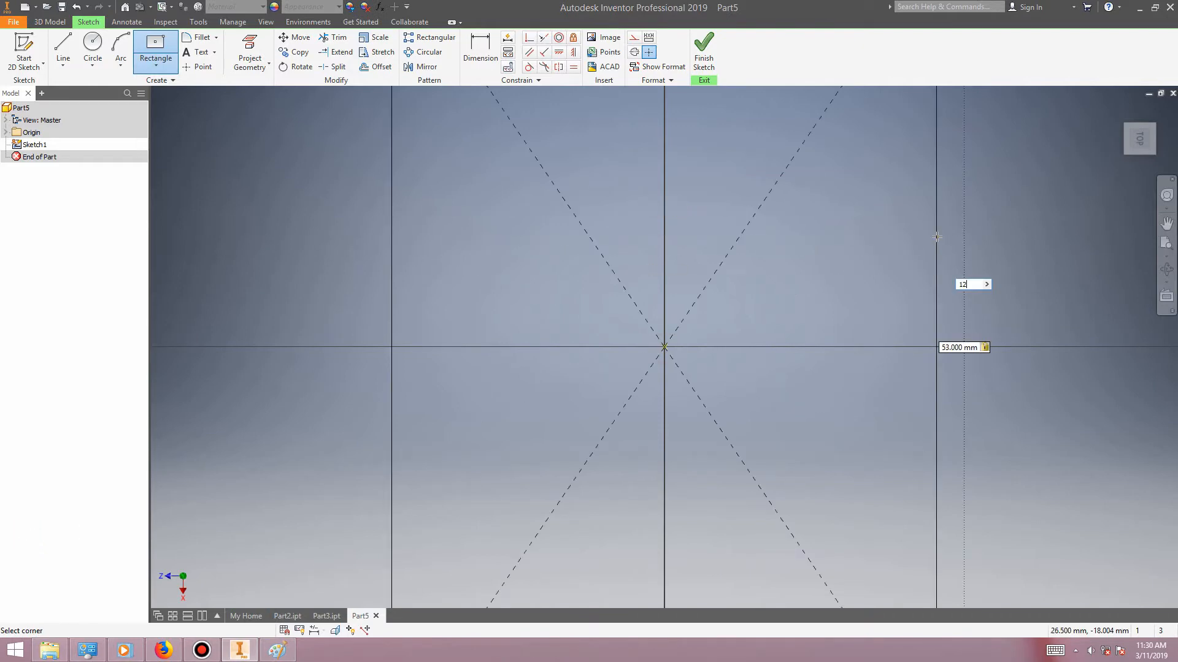
{"action": "type", "text": "5"}
{"action": "key", "text": "Return"}
{"action": "scroll", "coordinate": [1070, 259], "scroll_direction": "down", "scroll_amount": 5}
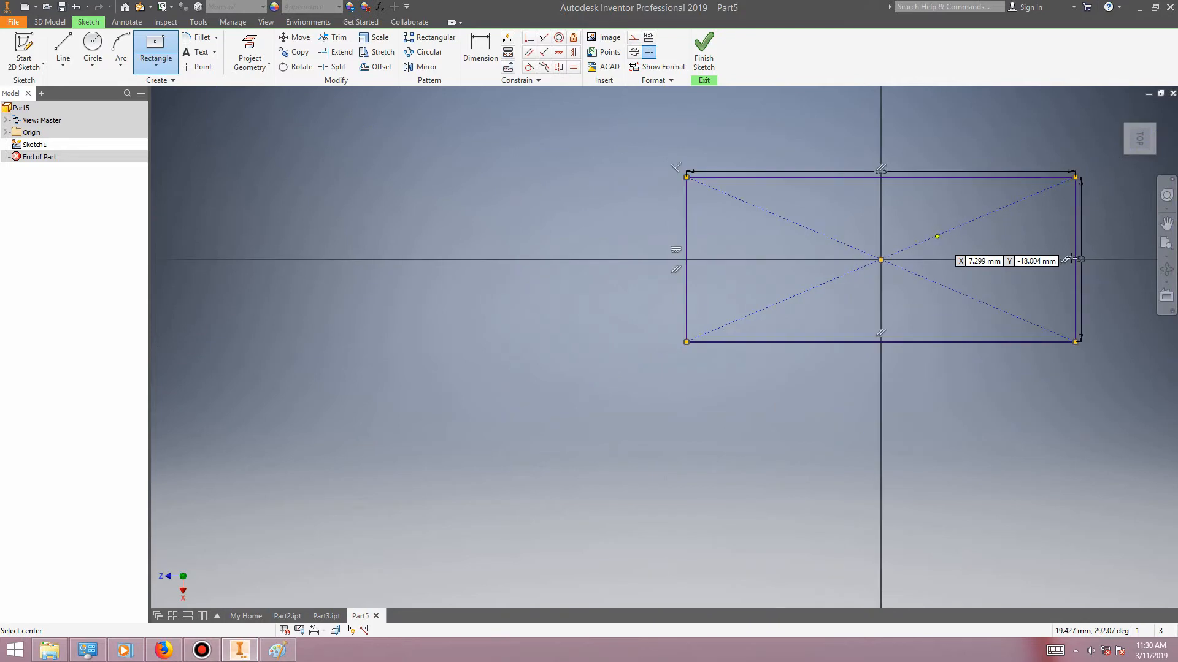
{"action": "middle_click_drag", "start_coordinate": [1088, 259], "coordinate": [896, 308]}
{"action": "scroll", "coordinate": [897, 309], "scroll_direction": "up", "scroll_amount": 4}
{"action": "key", "text": "Escape"}
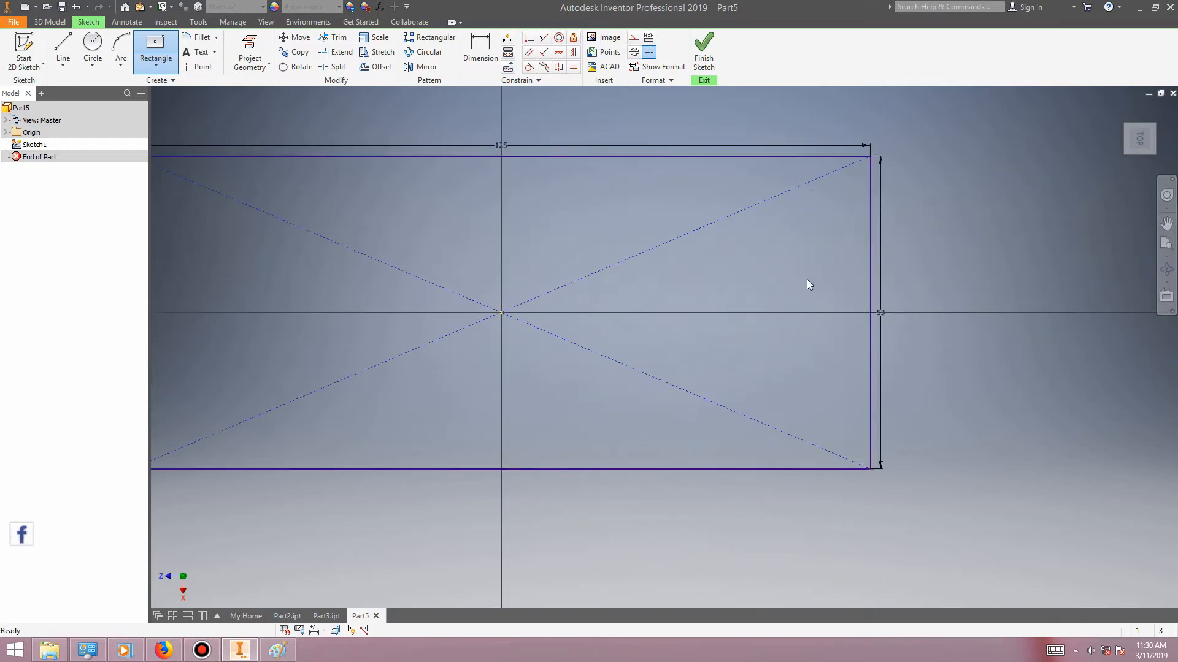
Delete the rectangle's two diagonal construction lines and its width and height dimensions.
{"action": "scroll", "coordinate": [752, 311], "scroll_direction": "down", "scroll_amount": 3}
{"action": "left_click", "coordinate": [661, 286]}
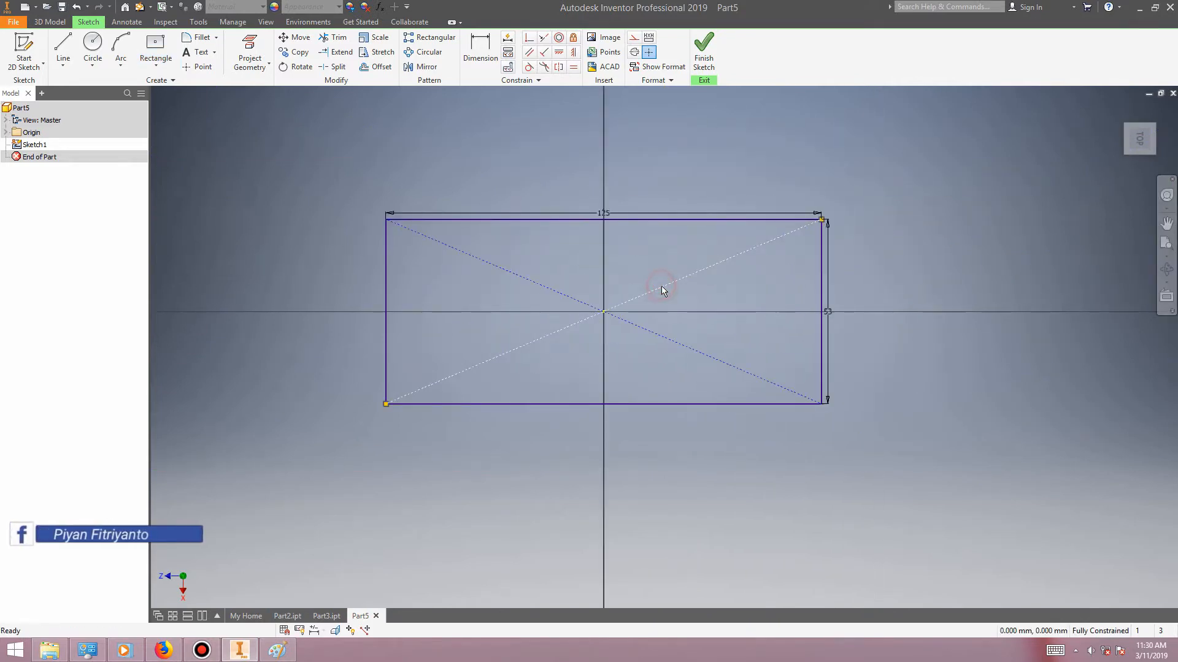
{"action": "key", "text": "Delete"}
{"action": "left_click", "coordinate": [644, 328]}
{"action": "key", "text": "Delete"}
{"action": "left_click", "coordinate": [654, 214]}
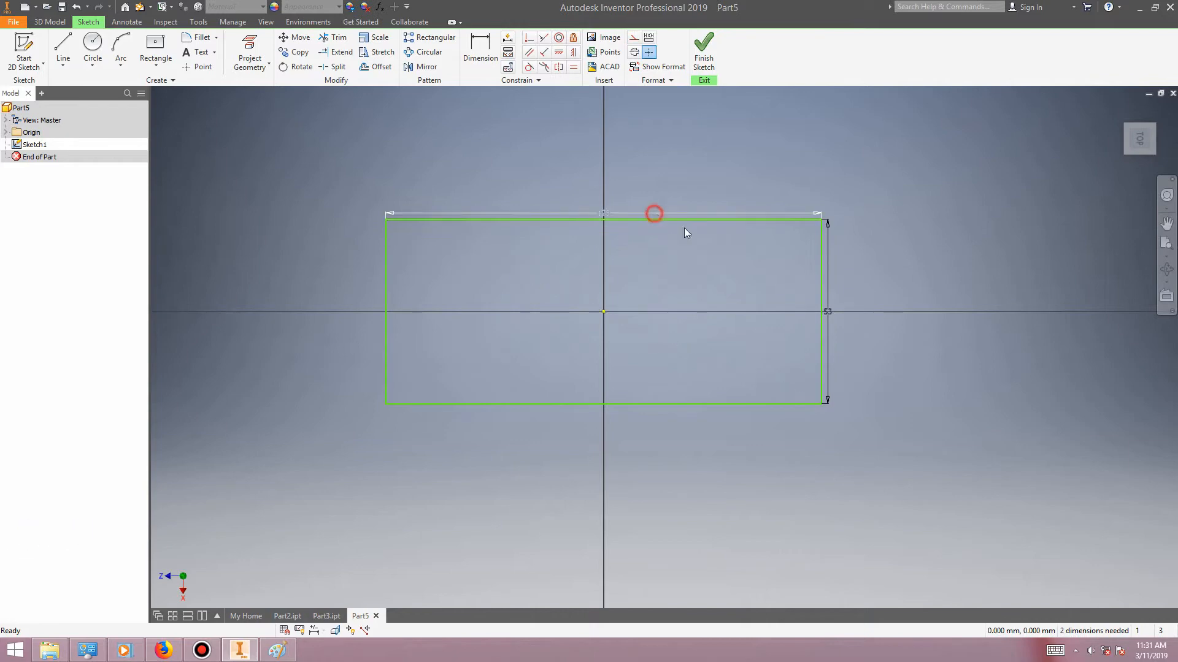
{"action": "key", "text": "Delete"}
{"action": "left_click", "coordinate": [830, 309]}
{"action": "key", "text": "Delete"}
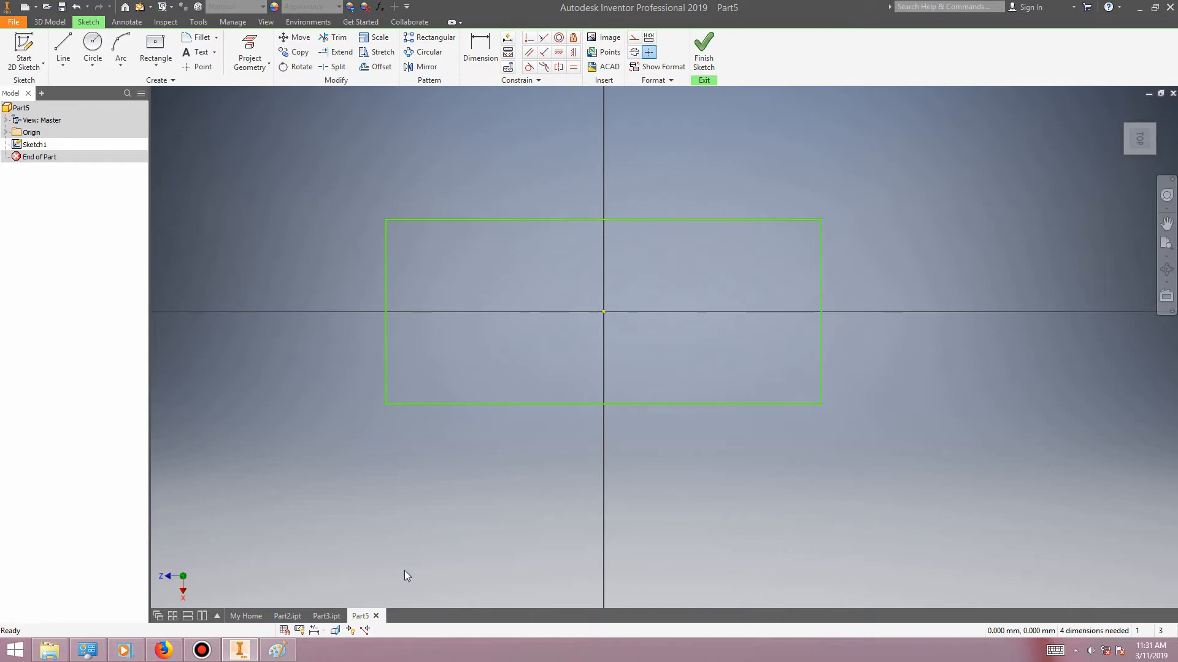
Check the bracket drawing in Paint and draw a two-point rectangle 22 mm high and 19 mm wide from the outline's lower-left corner.
{"action": "left_click", "coordinate": [269, 656]}
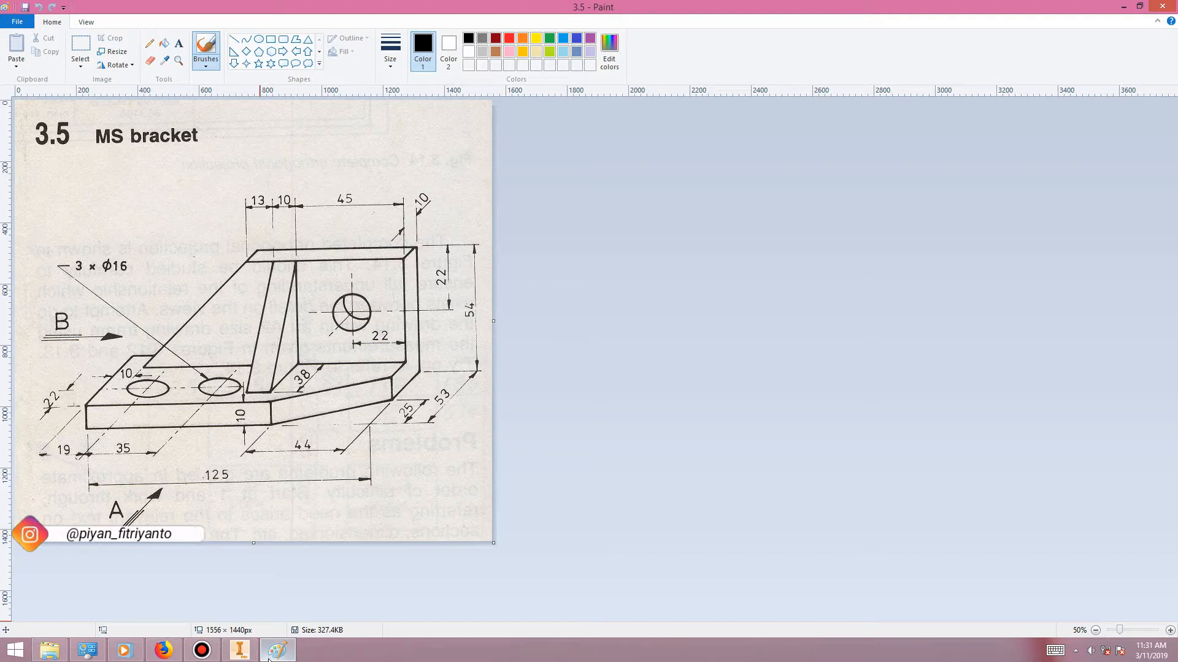
{"action": "left_click", "coordinate": [270, 657]}
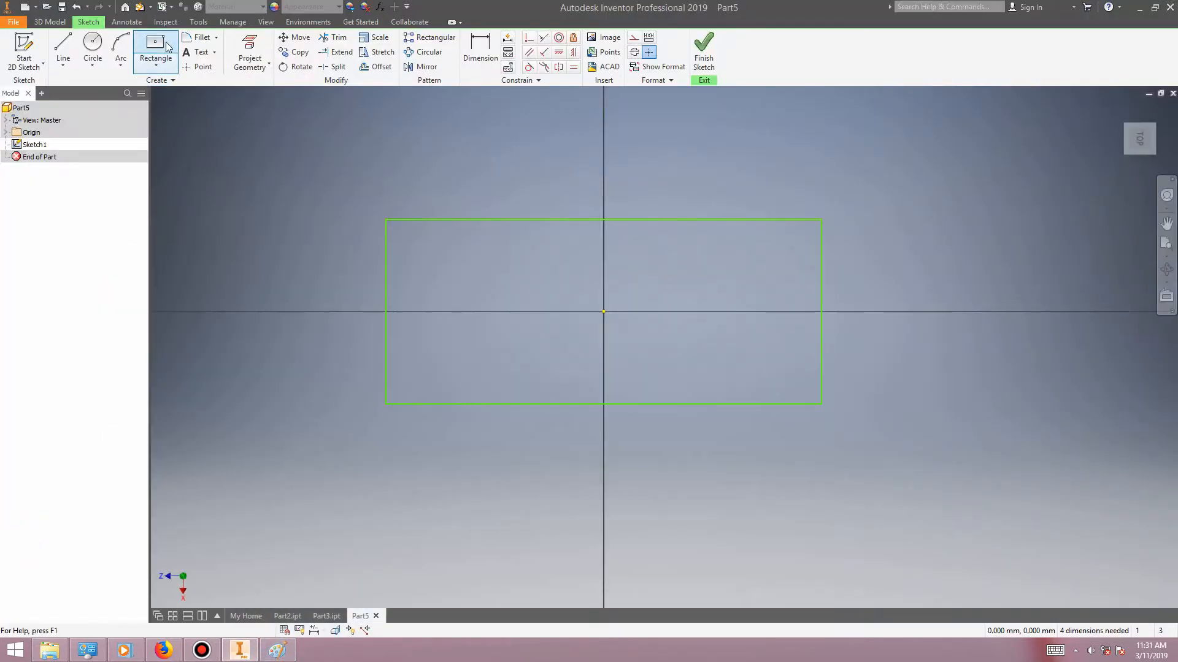
{"action": "left_click", "coordinate": [156, 64]}
{"action": "left_click", "coordinate": [131, 89]}
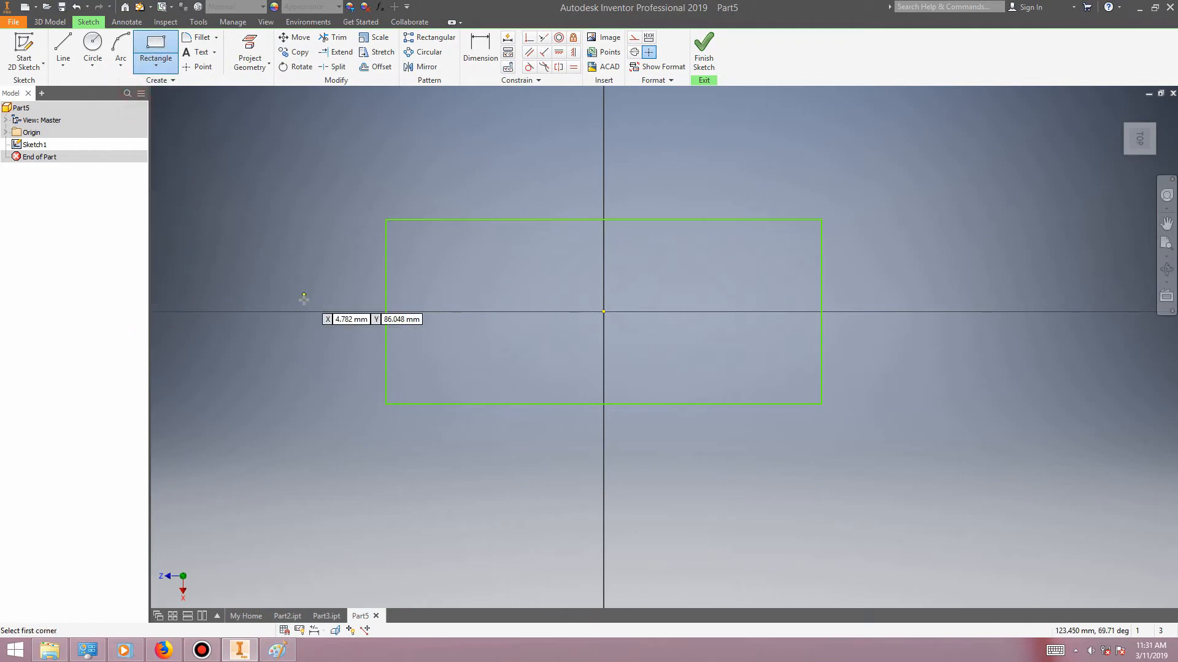
{"action": "left_click", "coordinate": [386, 404]}
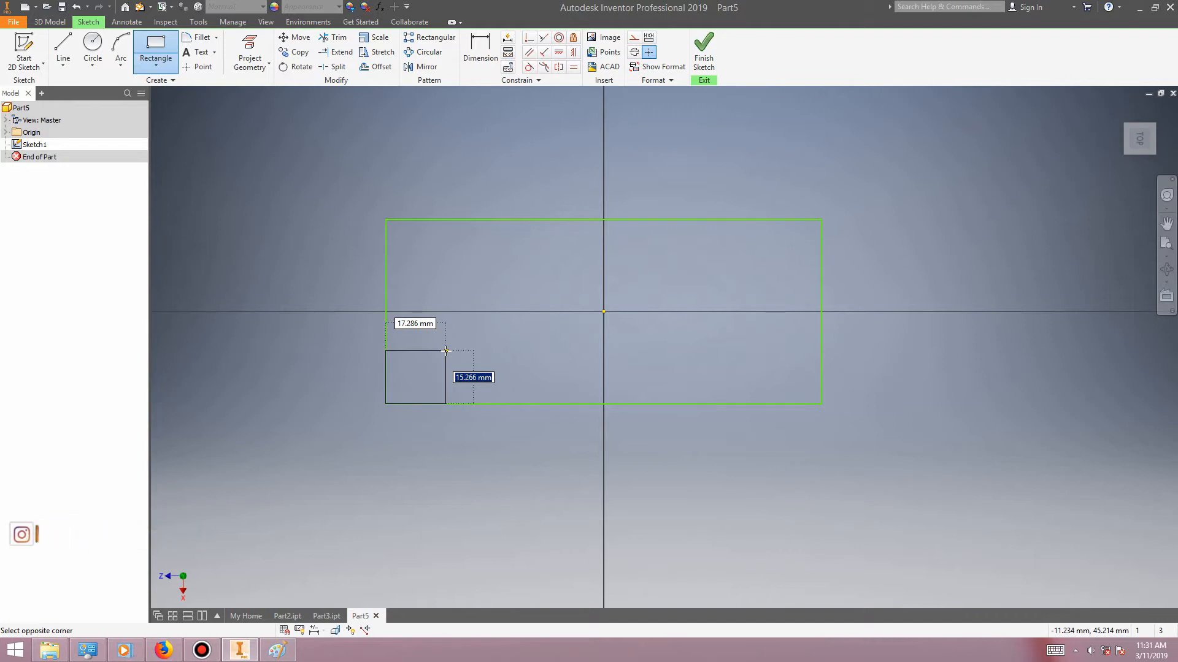
{"action": "type", "text": "22"}
{"action": "key", "text": "Tab"}
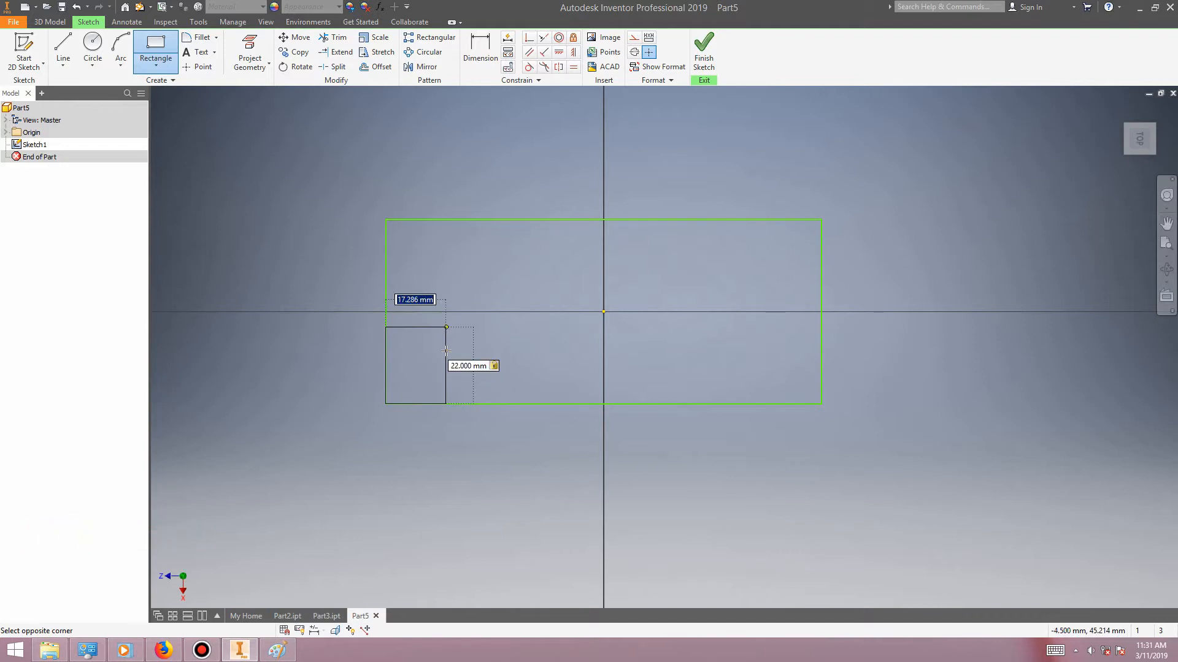
{"action": "type", "text": "19"}
{"action": "key", "text": "Return"}
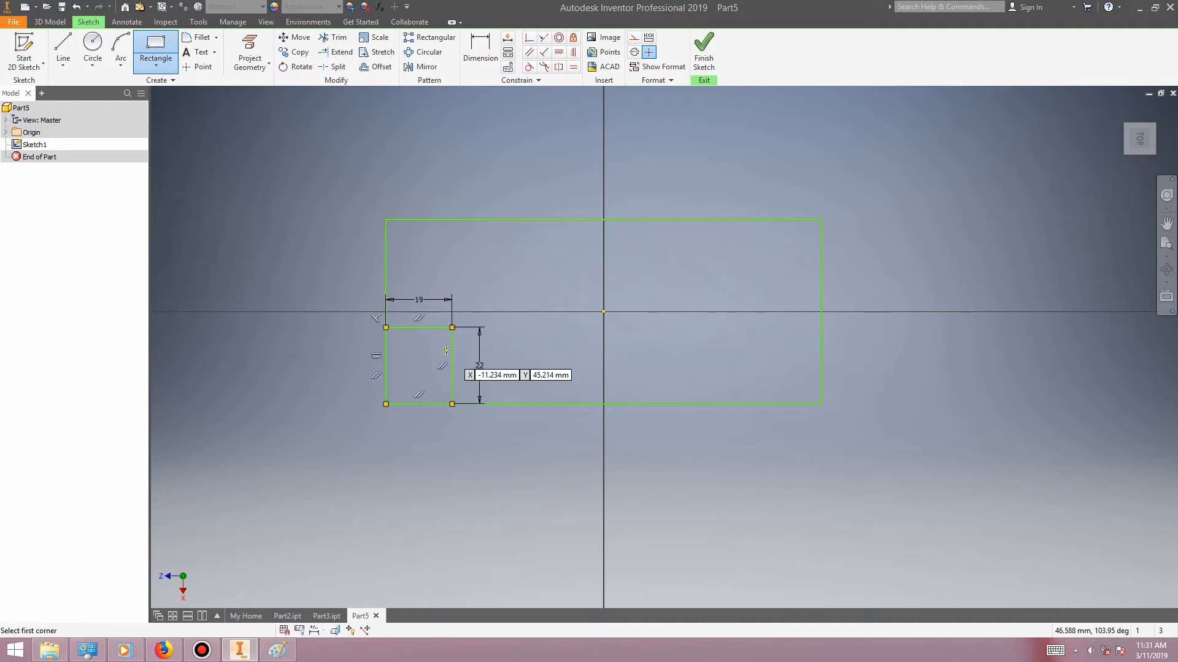
{"action": "key", "text": "Escape"}
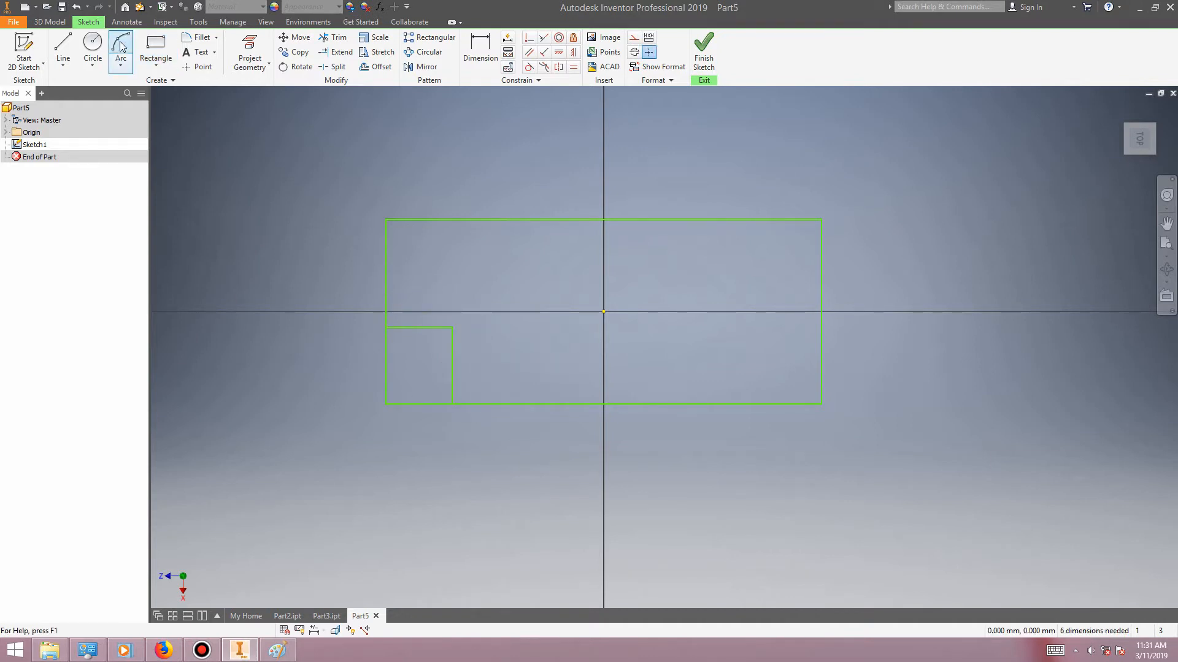
Draw a horizontal 35 mm line rightward from the small rectangle's upper-right corner and delete its dimension.
{"action": "left_click", "coordinate": [71, 48]}
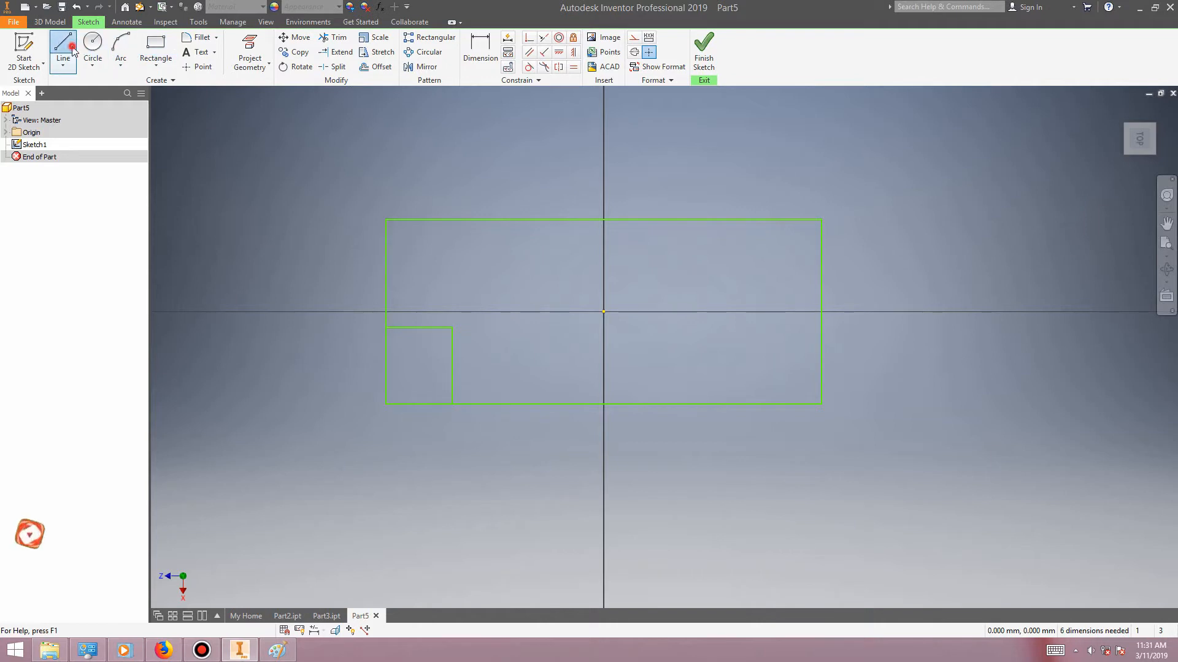
{"action": "left_click", "coordinate": [452, 327]}
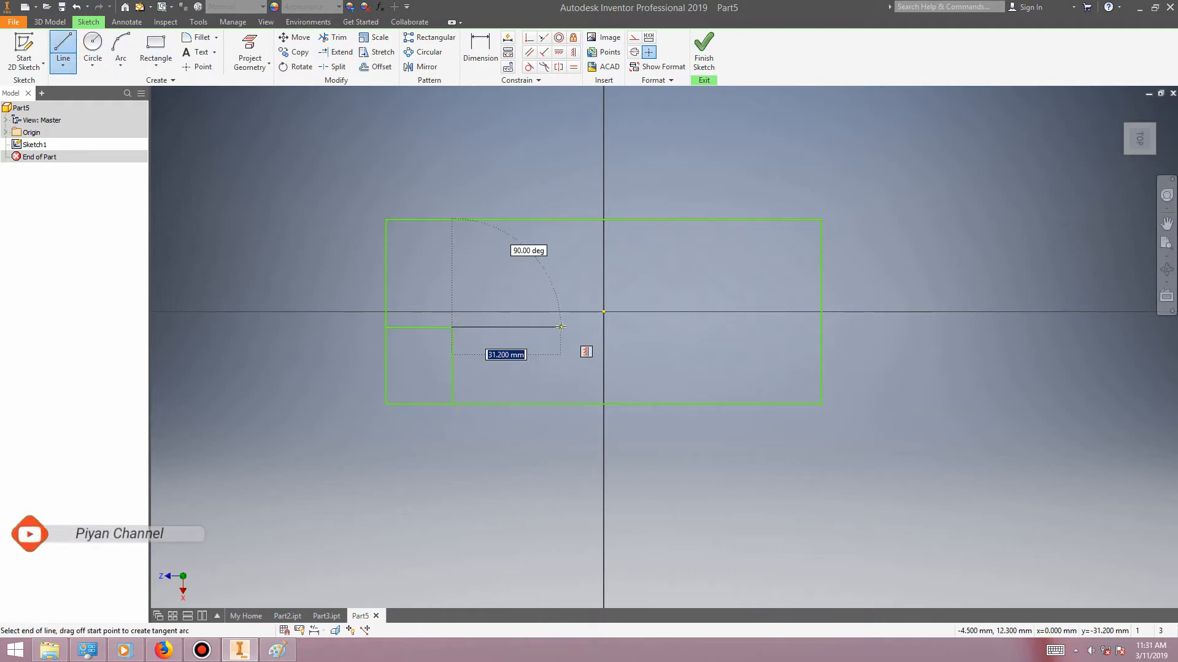
{"action": "type", "text": "35"}
{"action": "key", "text": "Return"}
{"action": "key", "text": "Escape"}
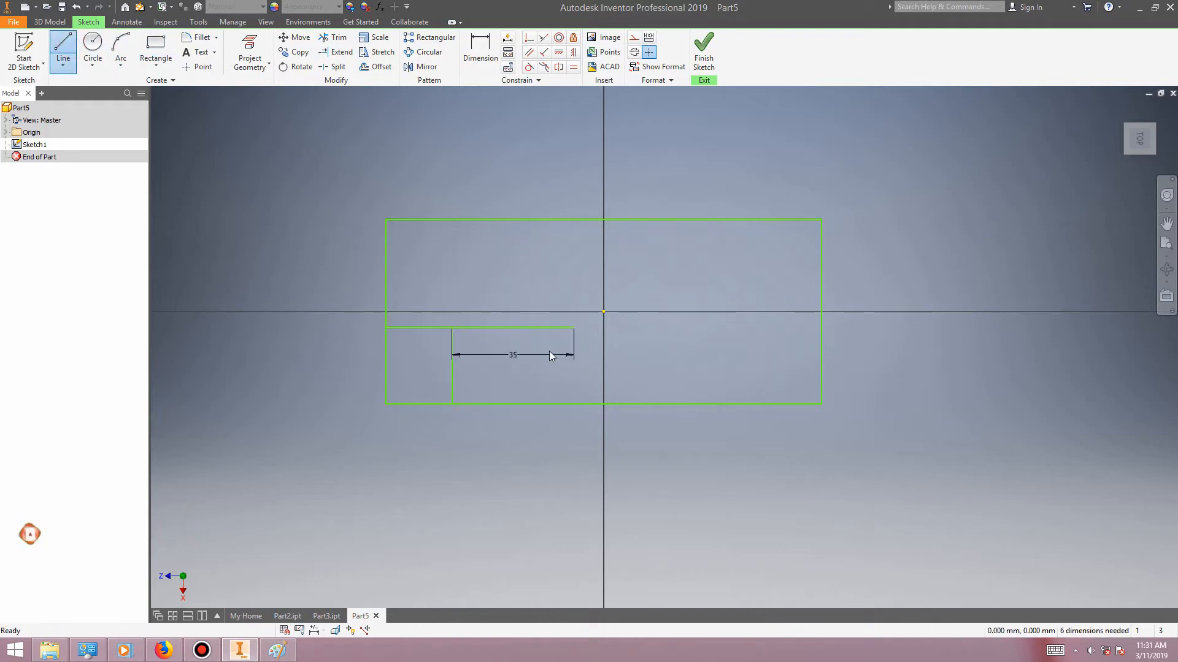
{"action": "left_click", "coordinate": [547, 354]}
{"action": "key", "text": "Delete"}
{"action": "left_click", "coordinate": [92, 41]}
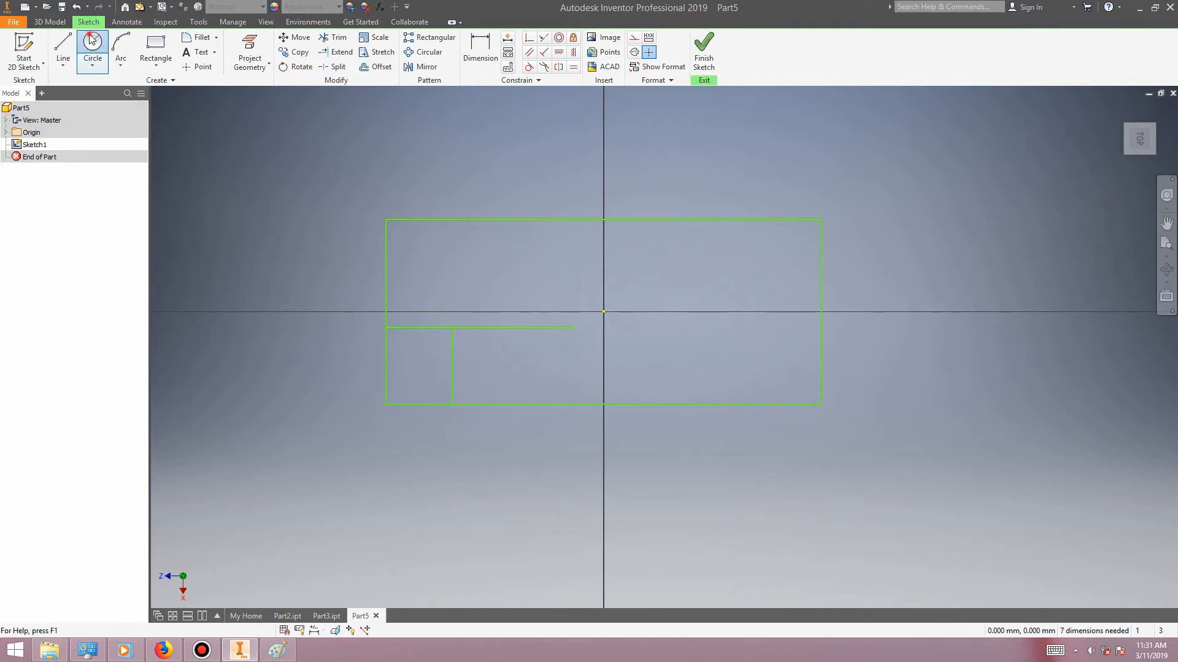
{"action": "left_click", "coordinate": [452, 327]}
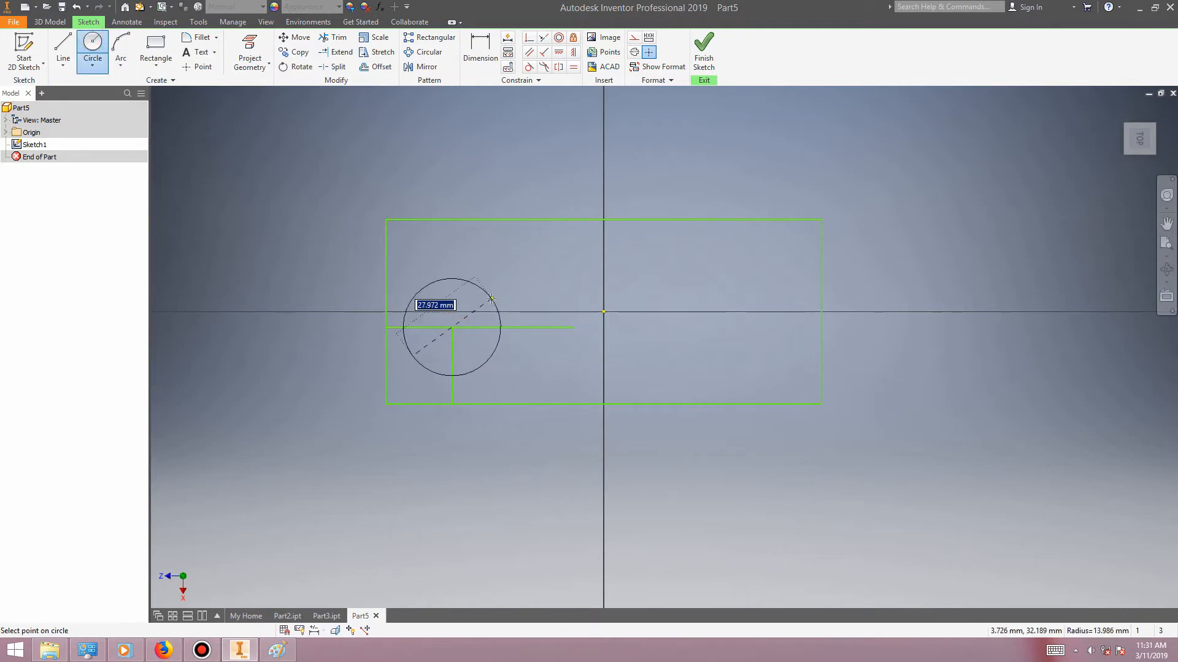
{"action": "key", "text": "Escape"}
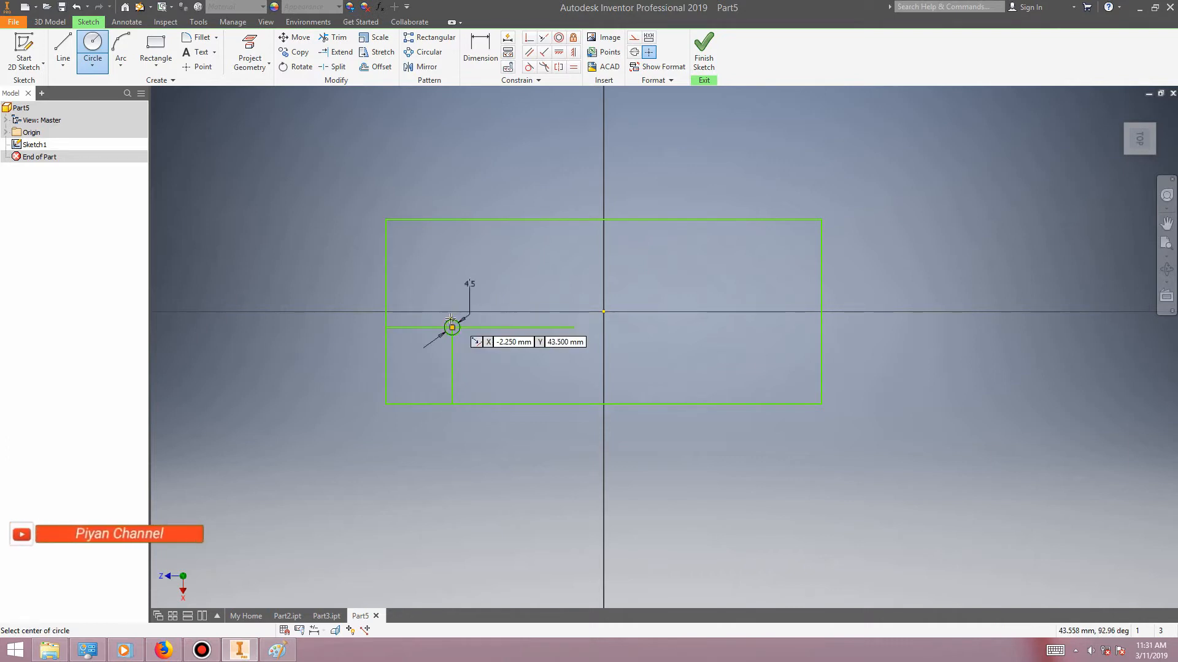
{"action": "key", "text": "Escape"}
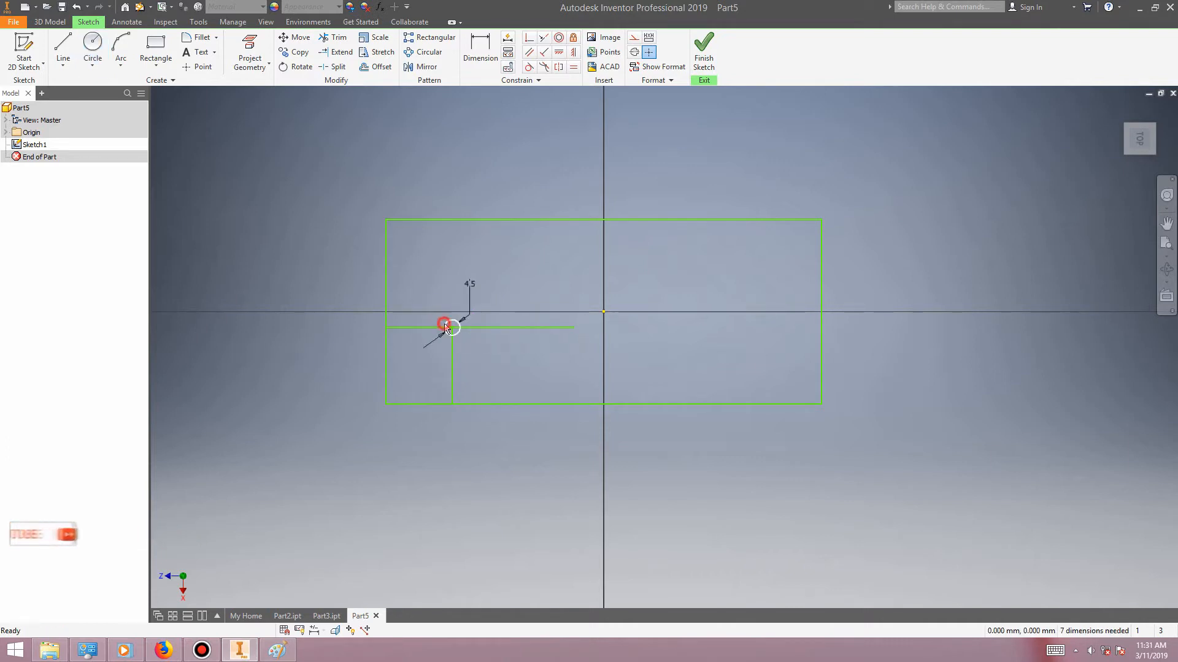
{"action": "left_click", "coordinate": [447, 326]}
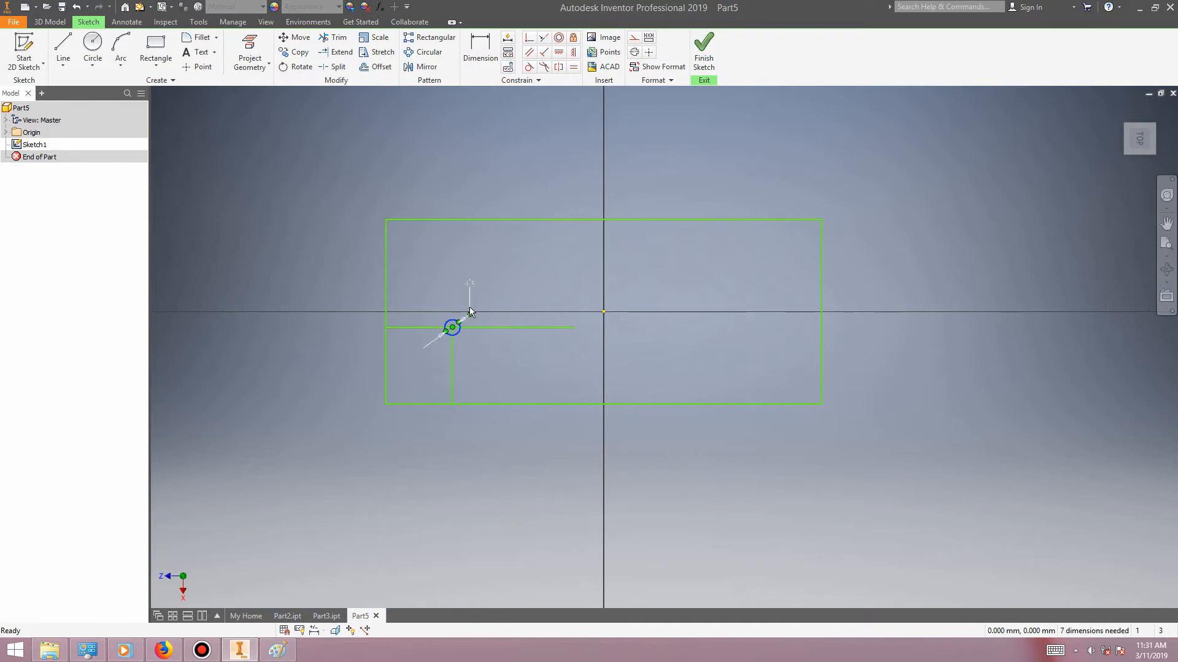
{"action": "key", "text": "Delete"}
Draw two 9 mm diameter circles, one at the small rectangle's upper-right corner and one at the 35 mm line's free end.
{"action": "left_click", "coordinate": [92, 46]}
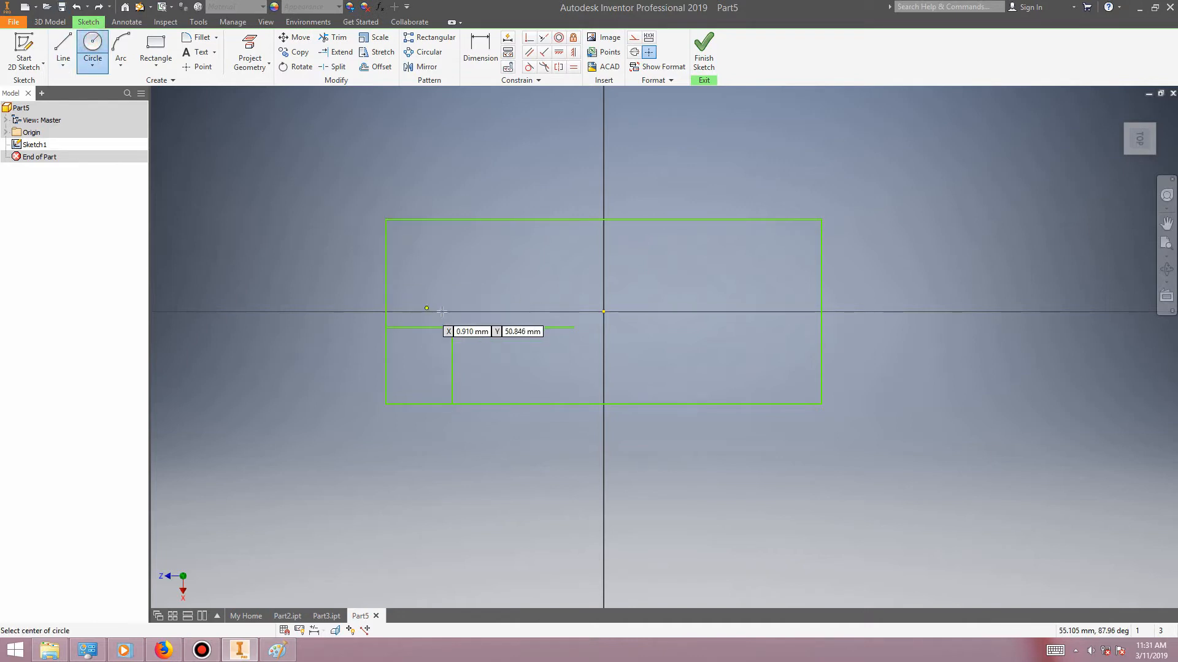
{"action": "left_click", "coordinate": [452, 328]}
{"action": "type", "text": "9"}
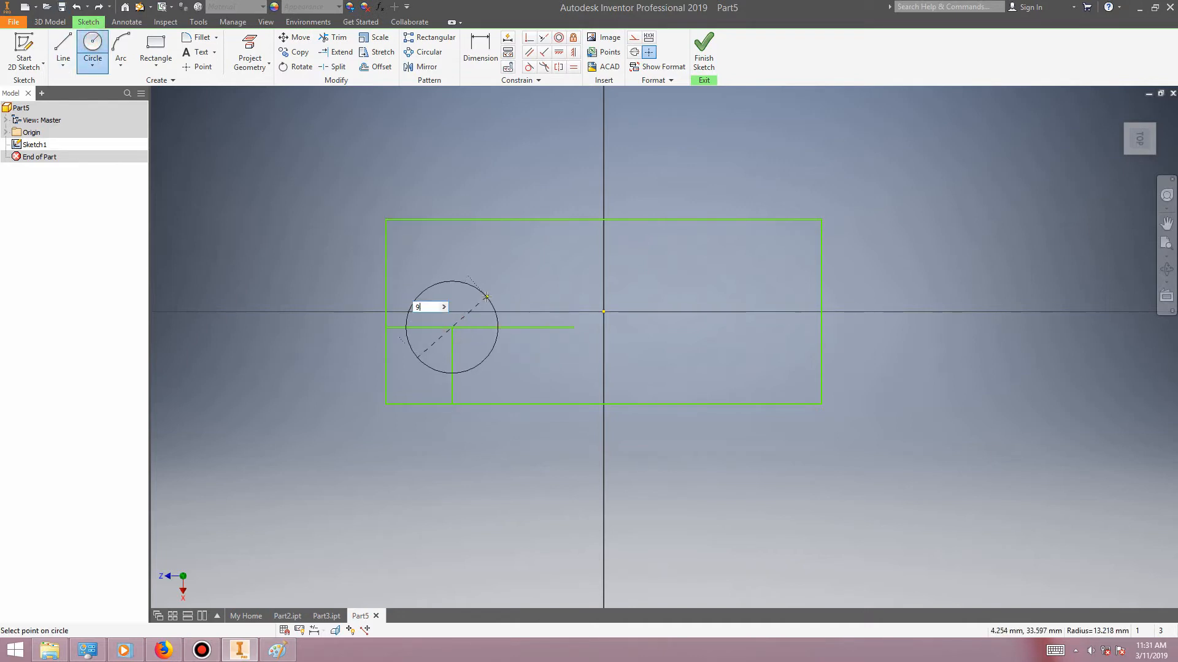
{"action": "key", "text": "Return"}
{"action": "left_click", "coordinate": [574, 327]}
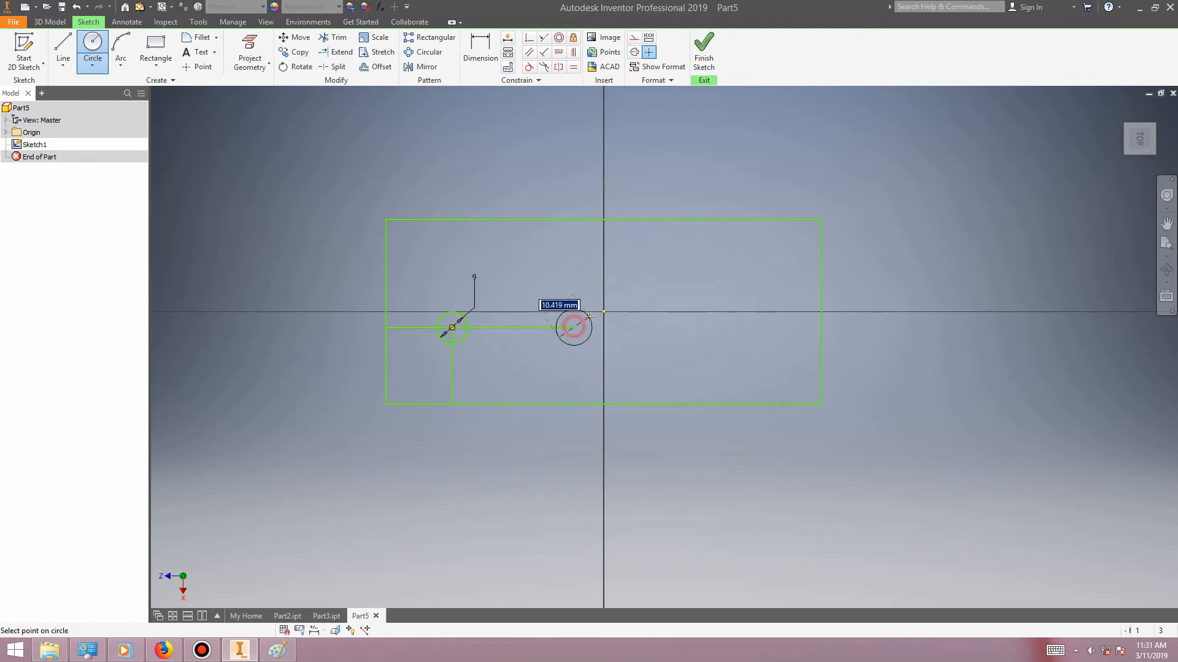
{"action": "type", "text": "9"}
{"action": "key", "text": "Return"}
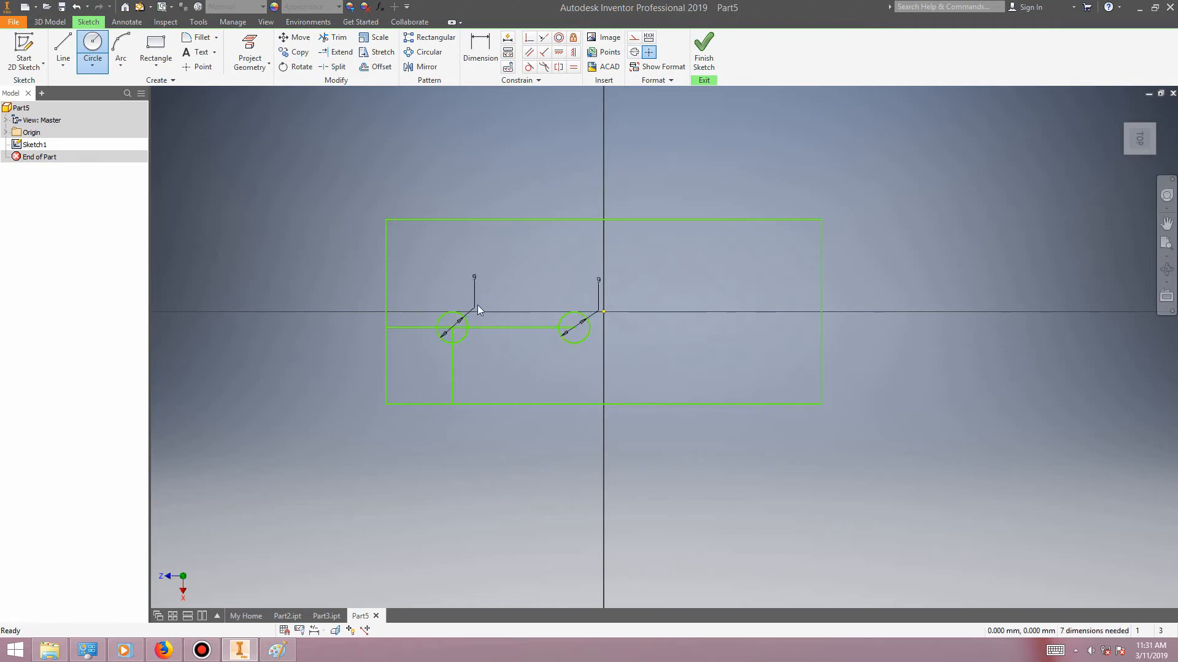
{"action": "key", "text": "Escape"}
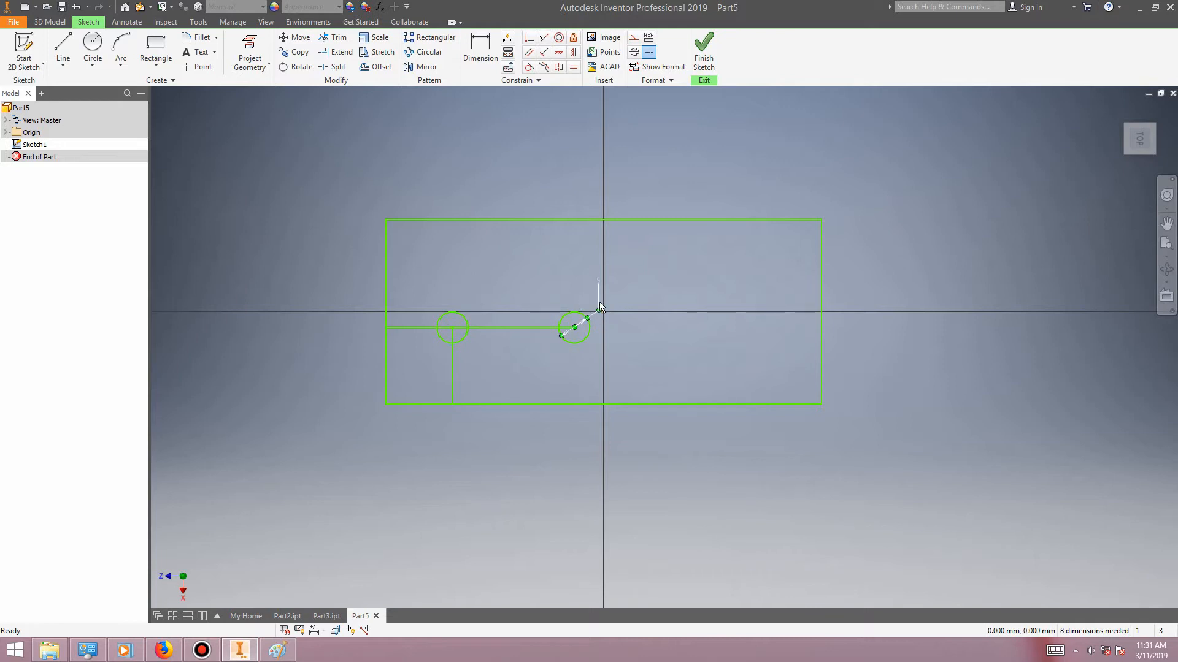
Delete the circles' diameter dimensions and the helper lines that located their centers.
{"action": "key", "text": "Delete"}
{"action": "key", "text": "Delete"}
{"action": "left_click", "coordinate": [450, 364]}
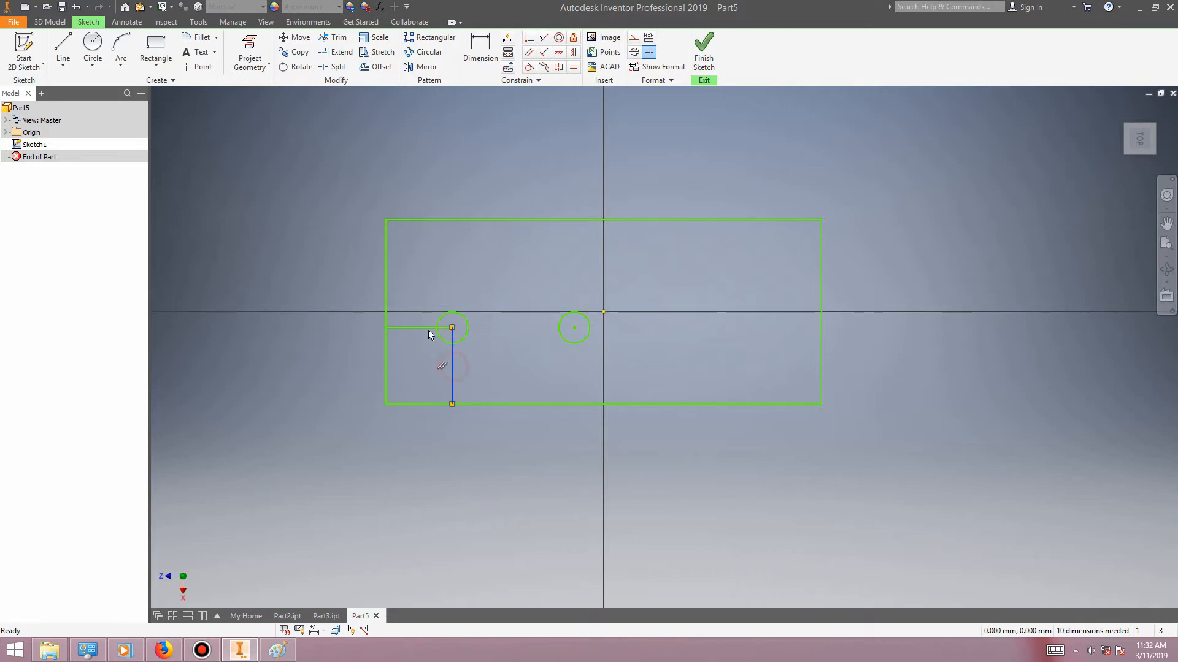
{"action": "key", "text": "Delete"}
{"action": "key", "text": "Delete"}
Check the bracket drawing in Paint and draw a horizontal helper line rightward from the right circle's center in the Inventor sketch.
{"action": "left_click", "coordinate": [288, 652]}
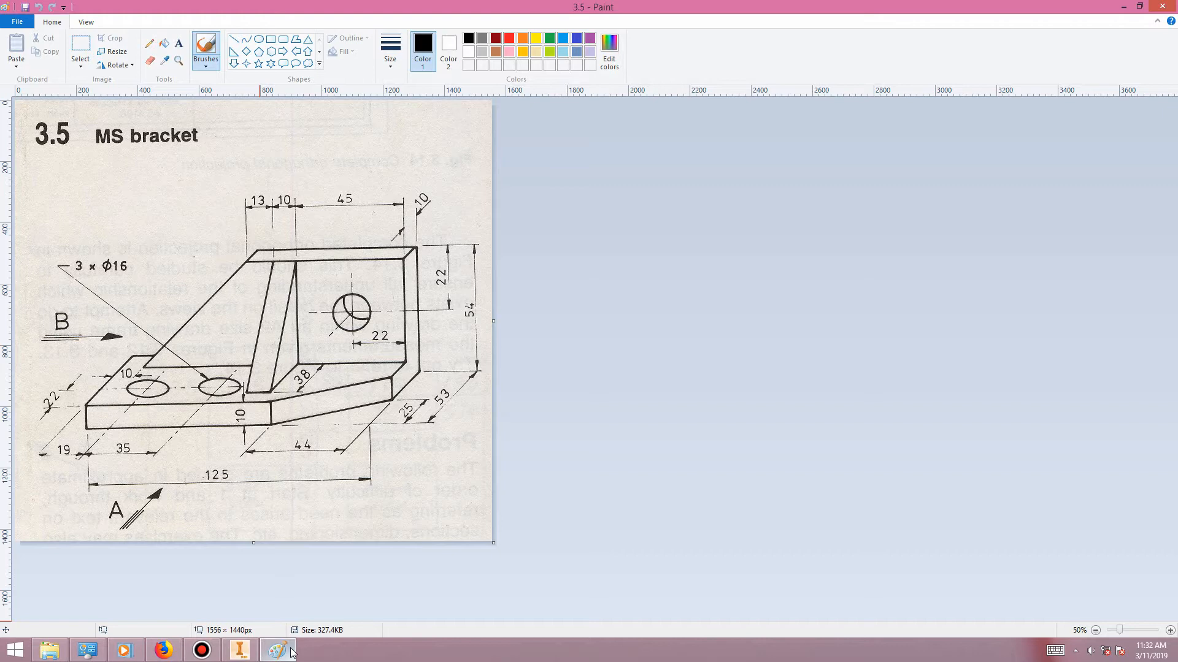
{"action": "left_click", "coordinate": [290, 651]}
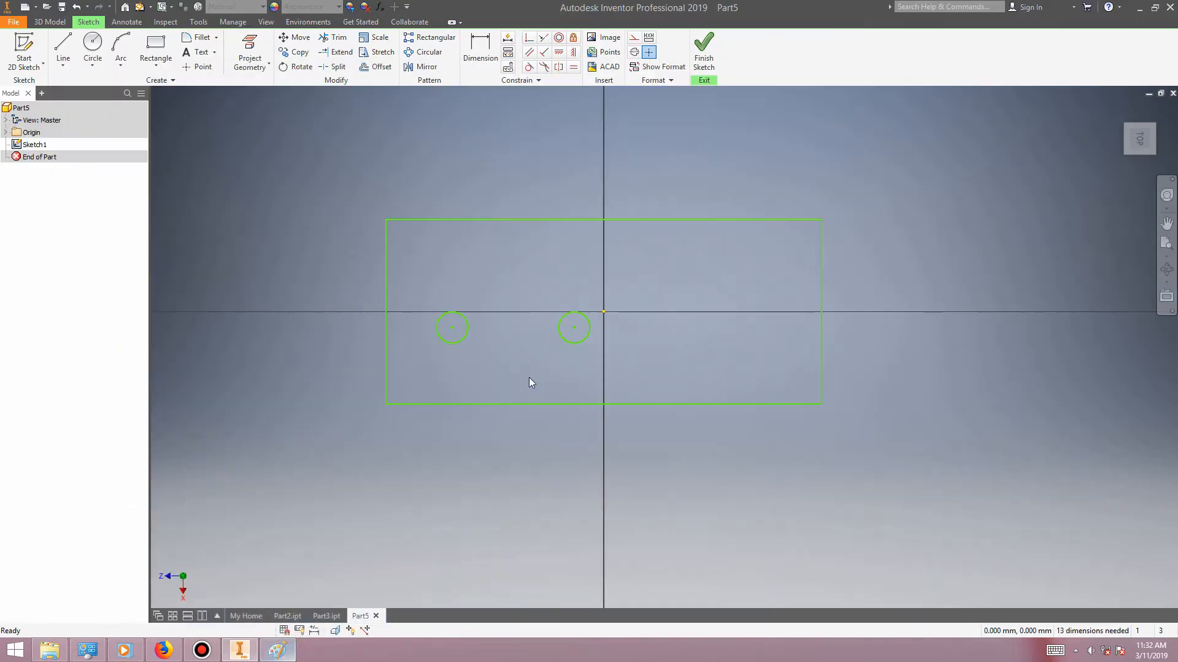
{"action": "left_click", "coordinate": [64, 48]}
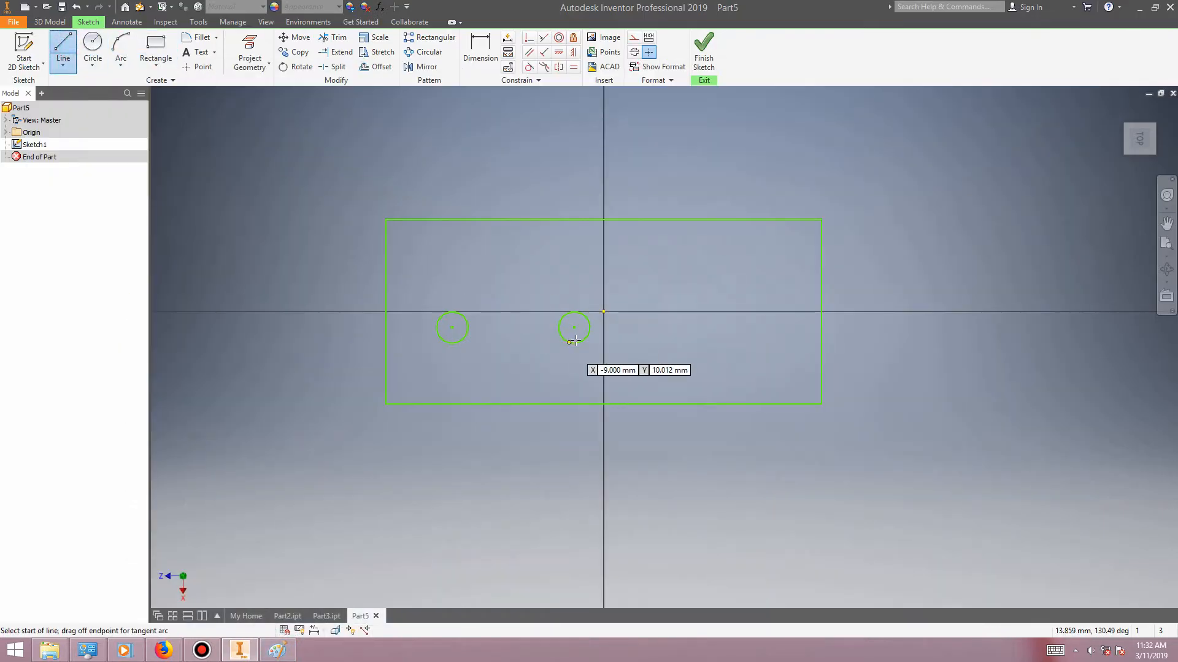
{"action": "left_click", "coordinate": [574, 327]}
{"action": "left_click", "coordinate": [730, 327]}
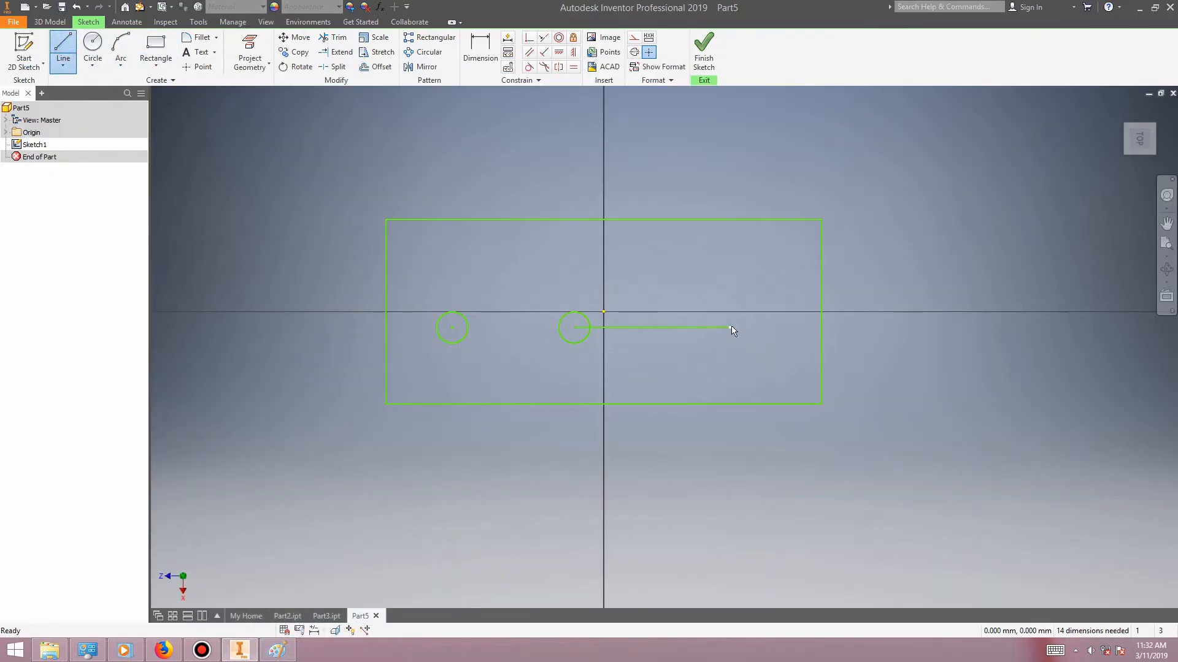
{"action": "key", "text": "Escape"}
Draw a helper rectangle 22 mm high and 44 mm wide from the plate outline's lower-right corner and remove its width dimension.
{"action": "left_click", "coordinate": [156, 49]}
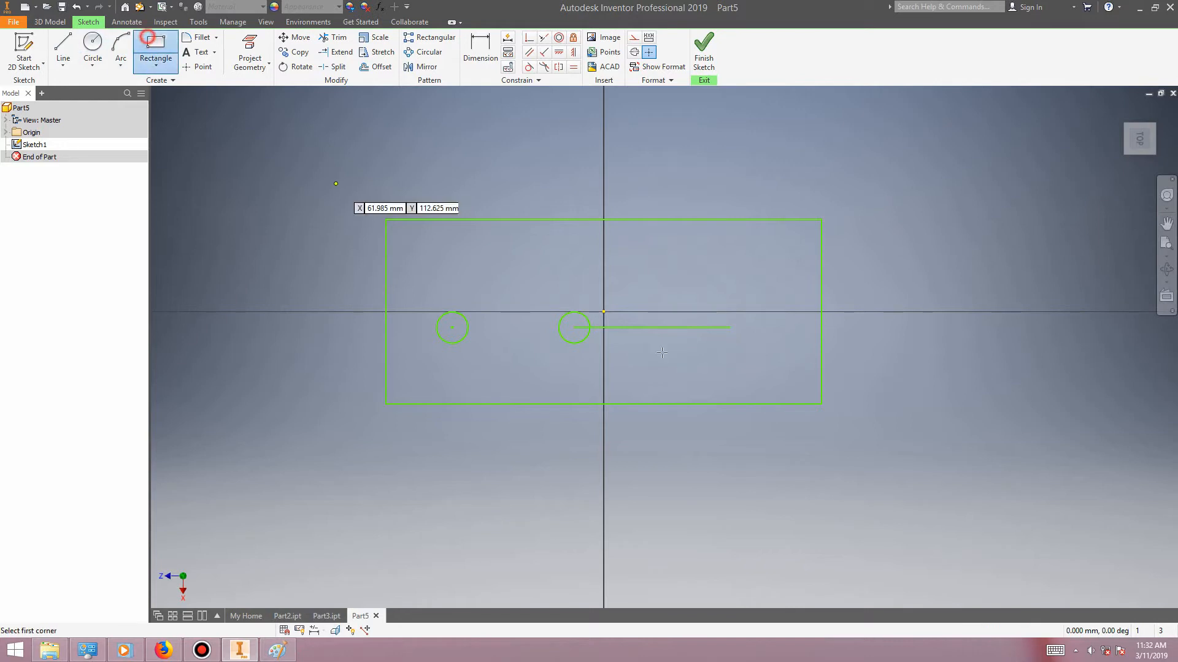
{"action": "left_click", "coordinate": [822, 403]}
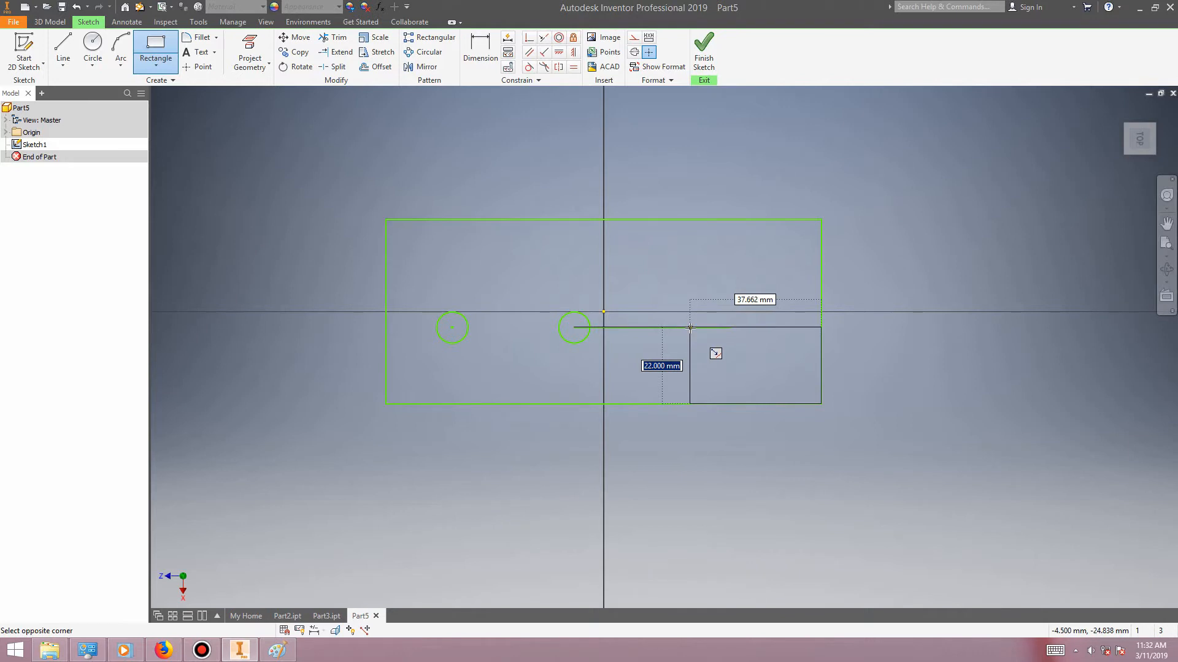
{"action": "key", "text": "Tab"}
{"action": "type", "text": "4"}
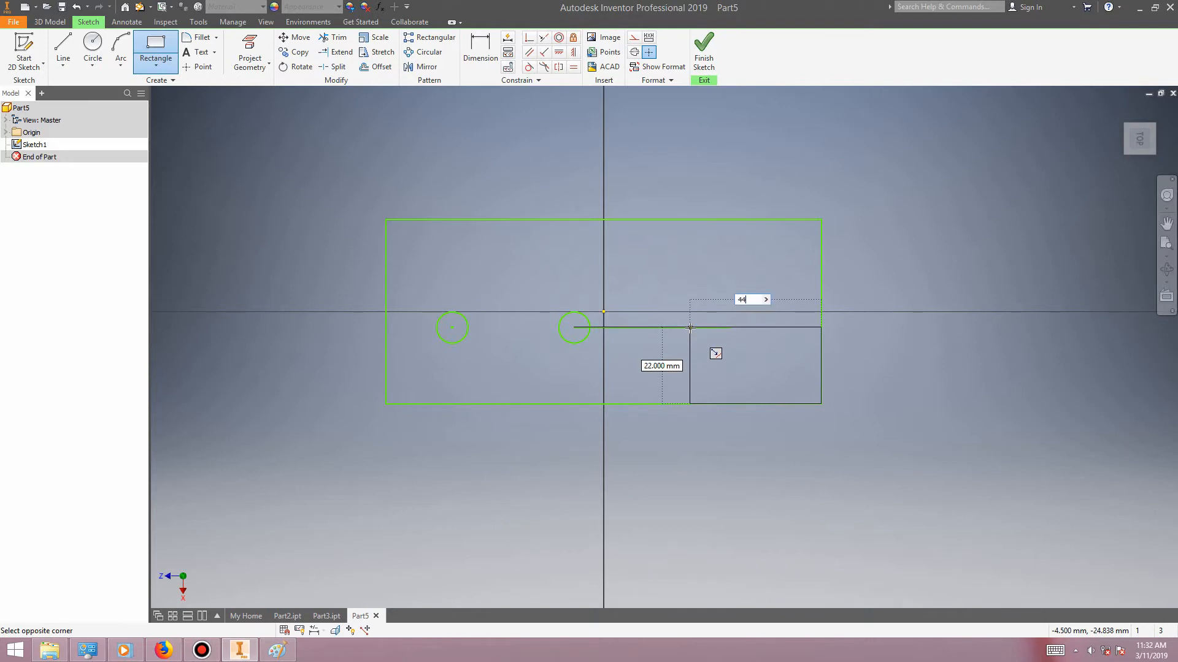
{"action": "type", "text": "4"}
{"action": "key", "text": "Return"}
{"action": "key", "text": "Escape"}
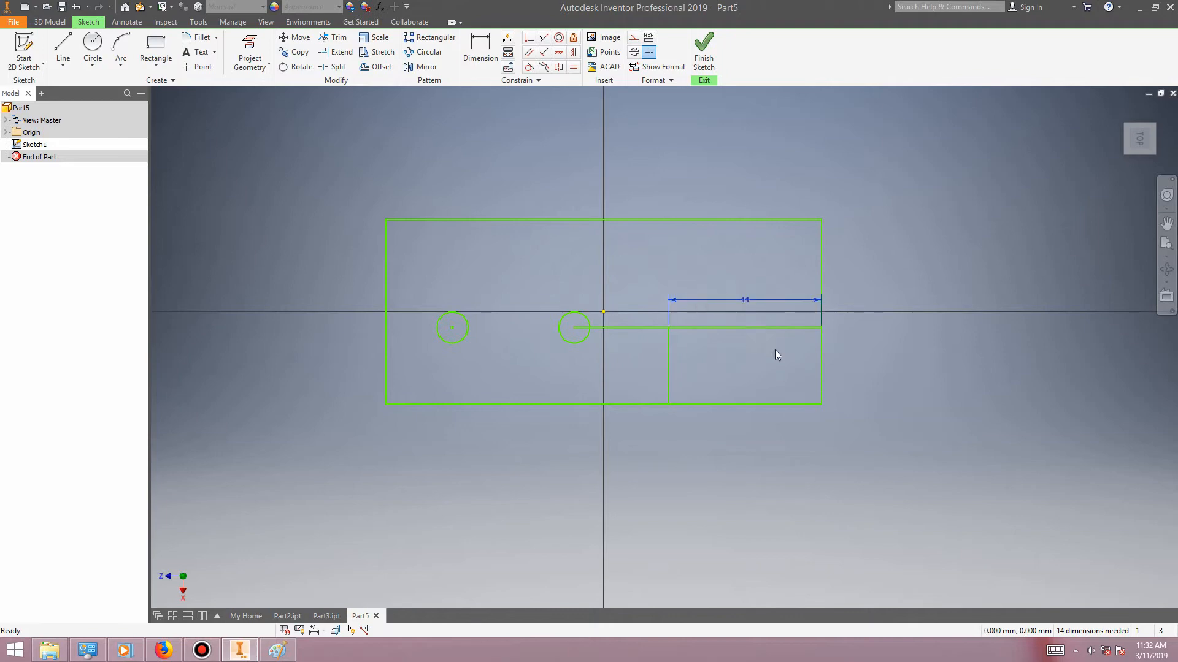
{"action": "key", "text": "ctrl+z"}
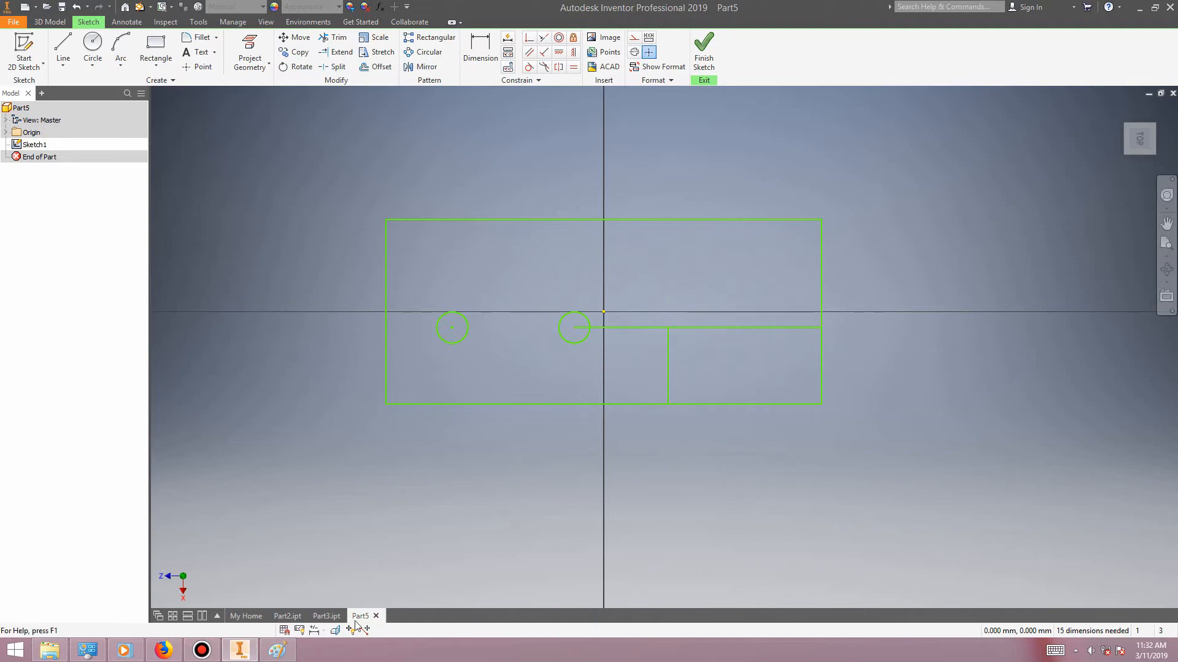
Try to draw a rectangle 38 mm high and 10 mm wide from the helper rectangle's upper-left corner, consulting the bracket drawing in Paint.
{"action": "left_click", "coordinate": [270, 650]}
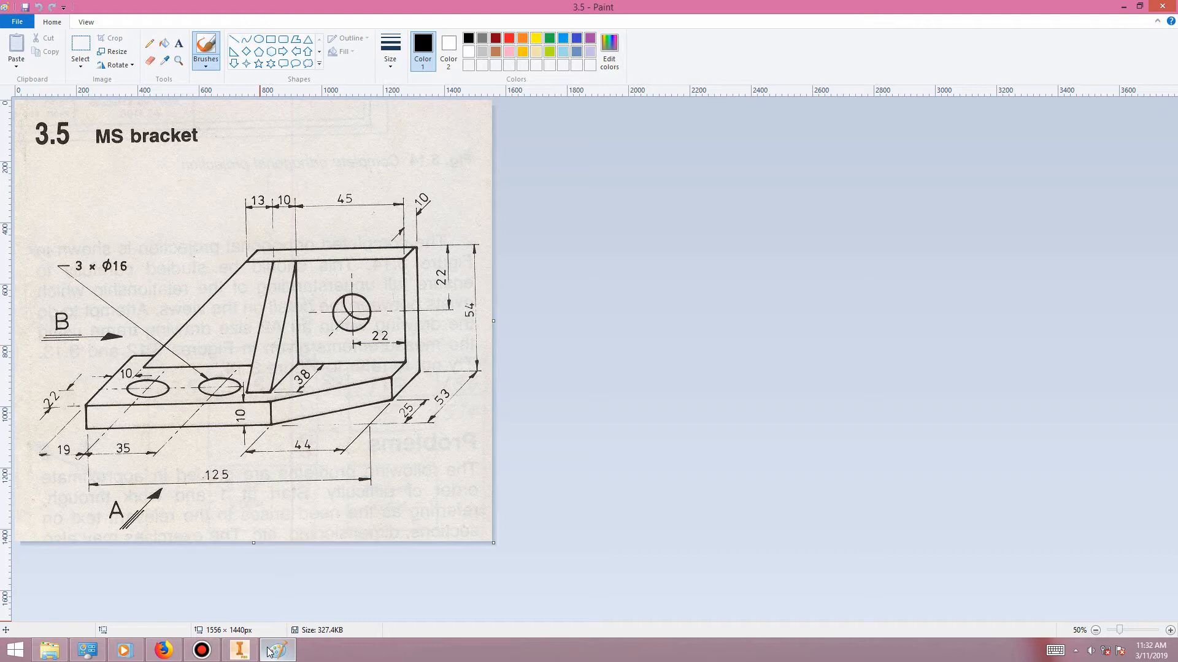
{"action": "left_click", "coordinate": [270, 650]}
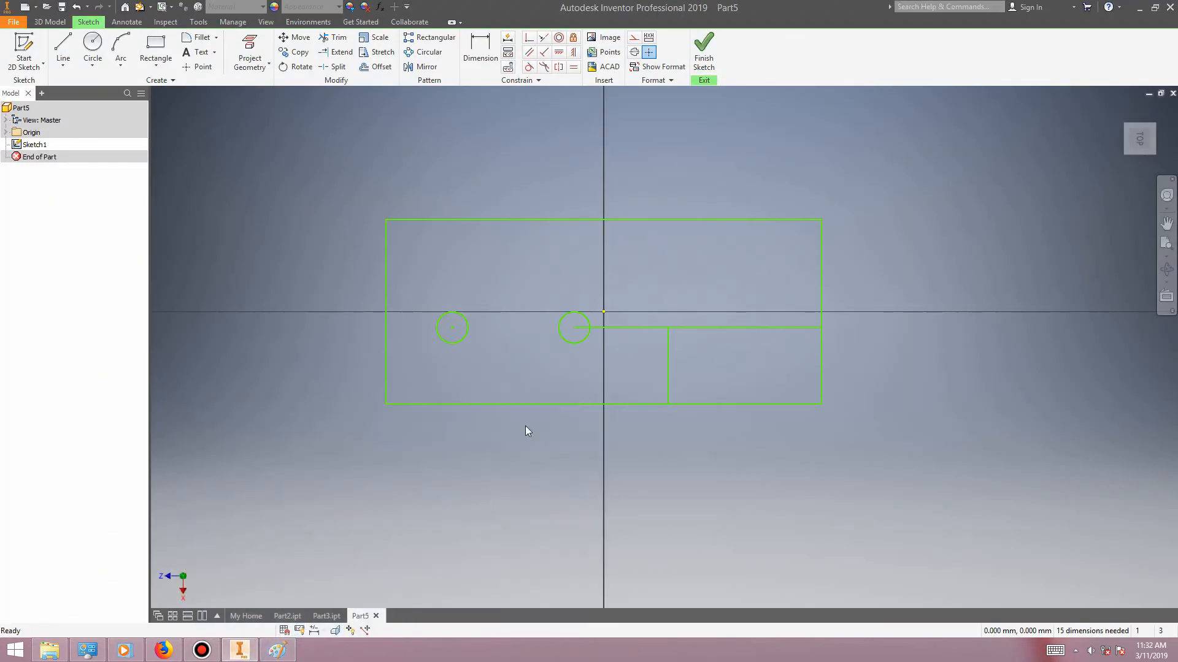
{"action": "left_click", "coordinate": [164, 52]}
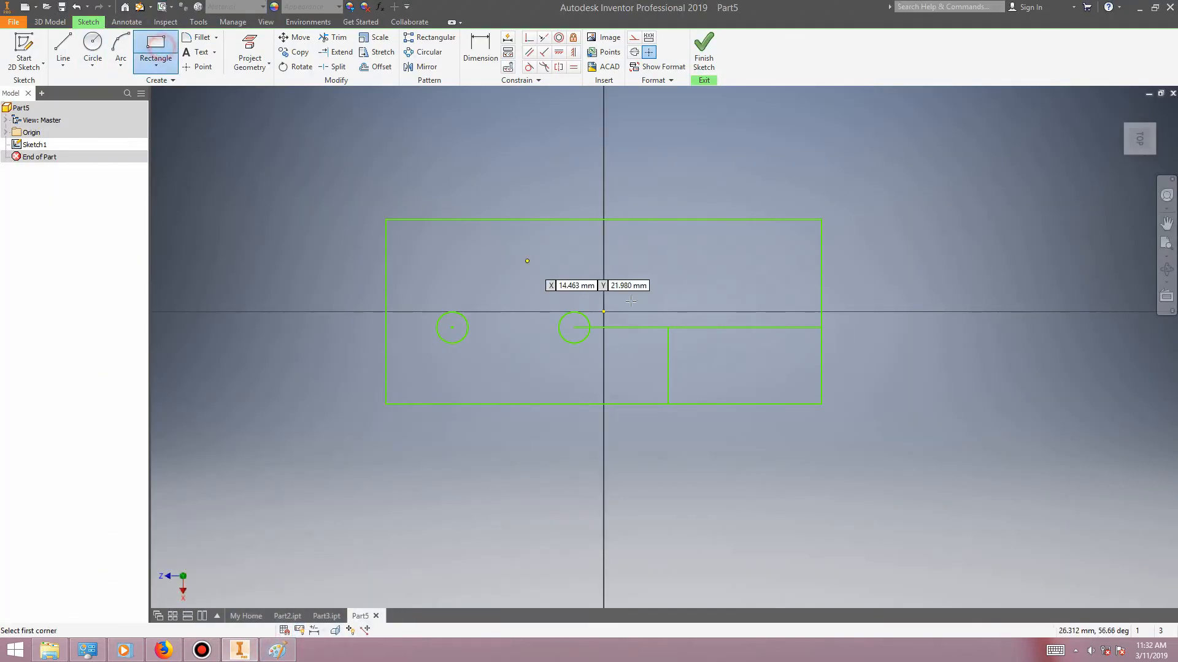
{"action": "left_click", "coordinate": [668, 328]}
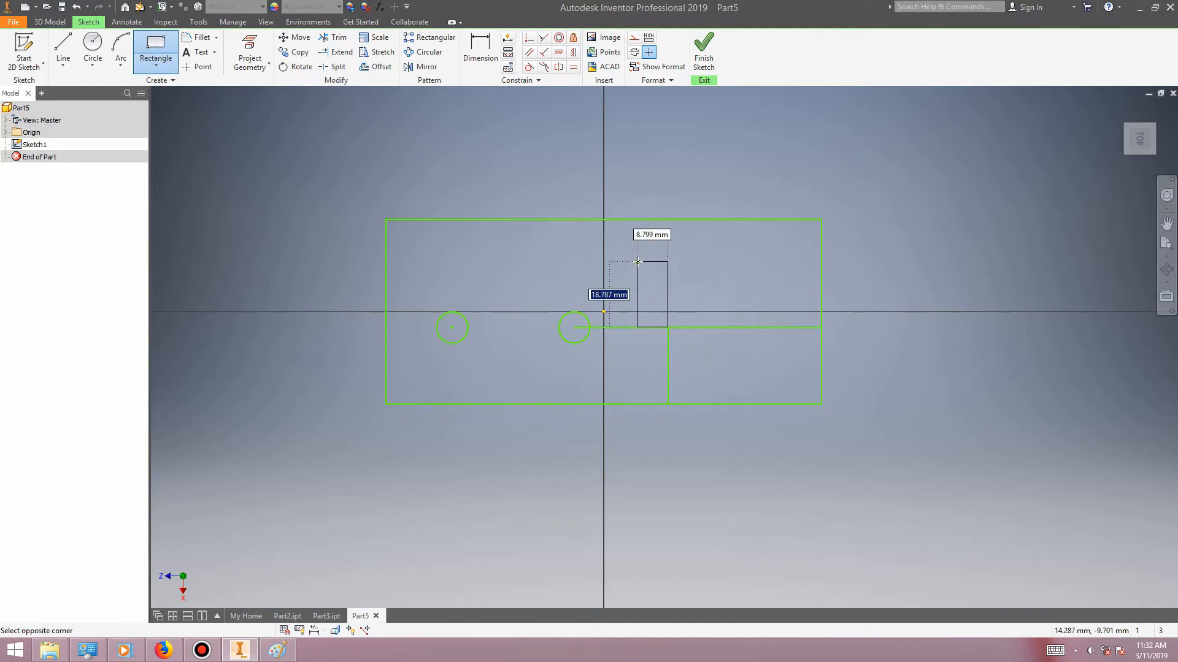
{"action": "type", "text": "10"}
{"action": "key", "text": "Tab"}
{"action": "type", "text": "1"}
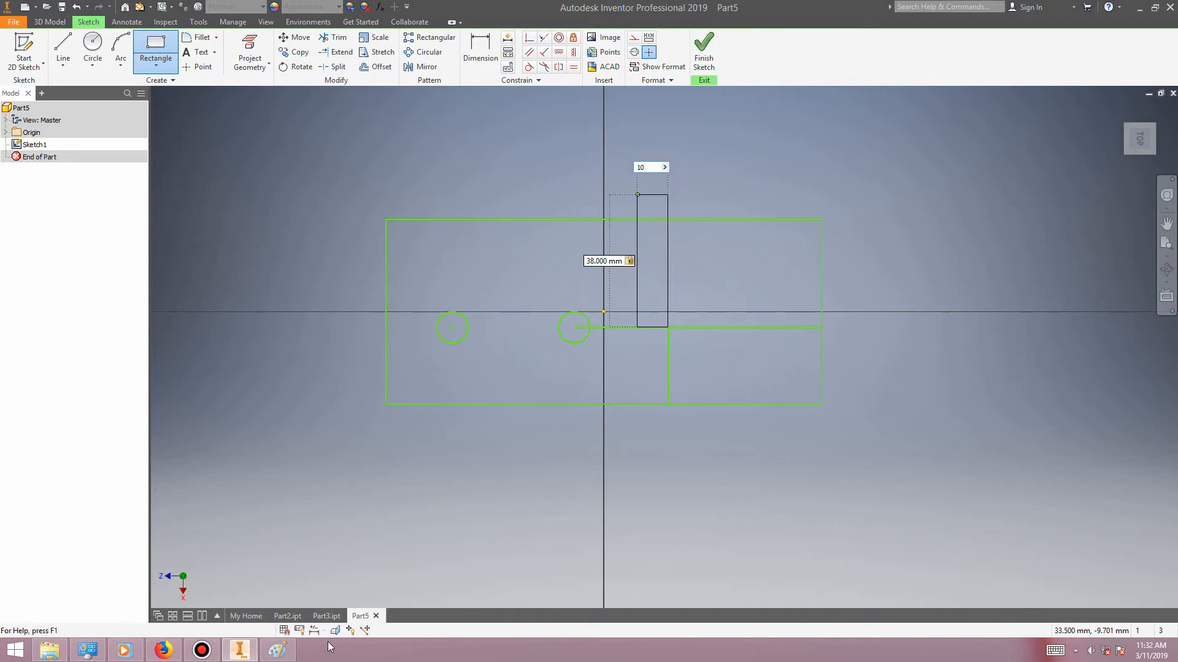
{"action": "left_click", "coordinate": [278, 652]}
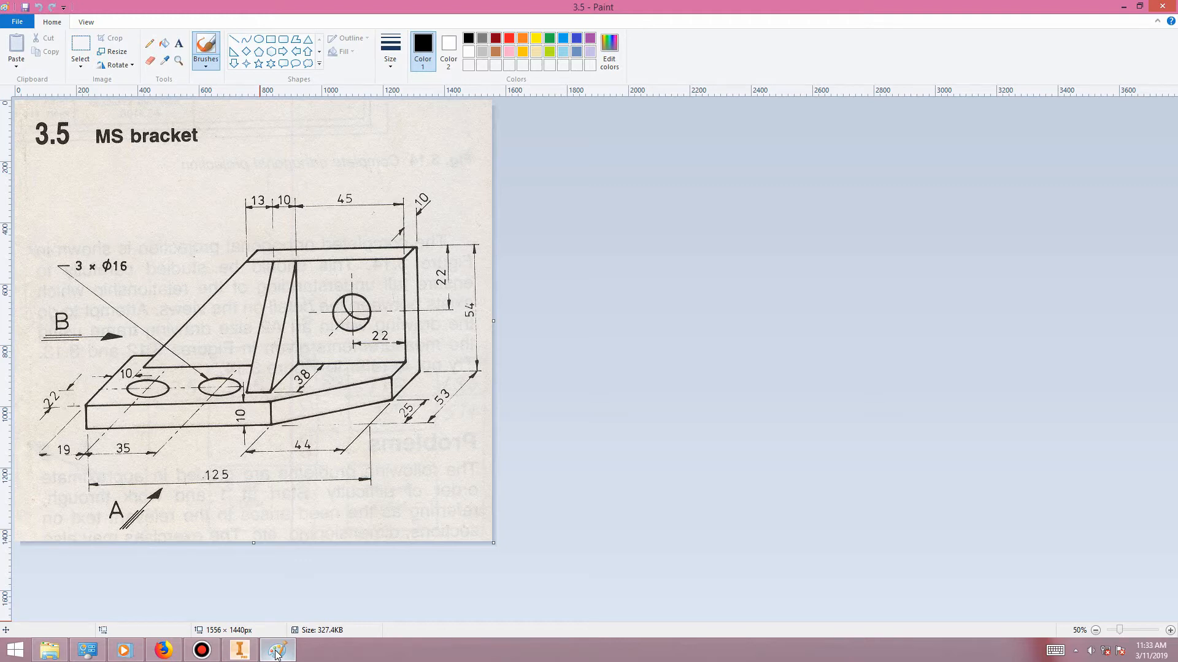
{"action": "left_click", "coordinate": [278, 652]}
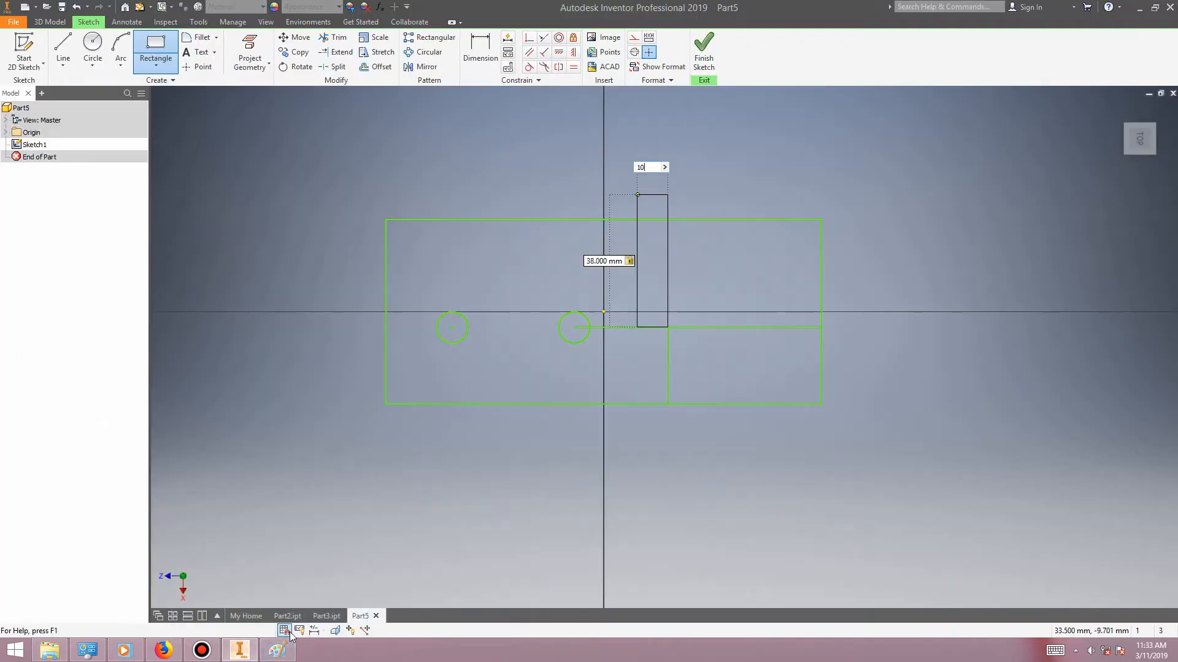
{"action": "left_click", "coordinate": [276, 653]}
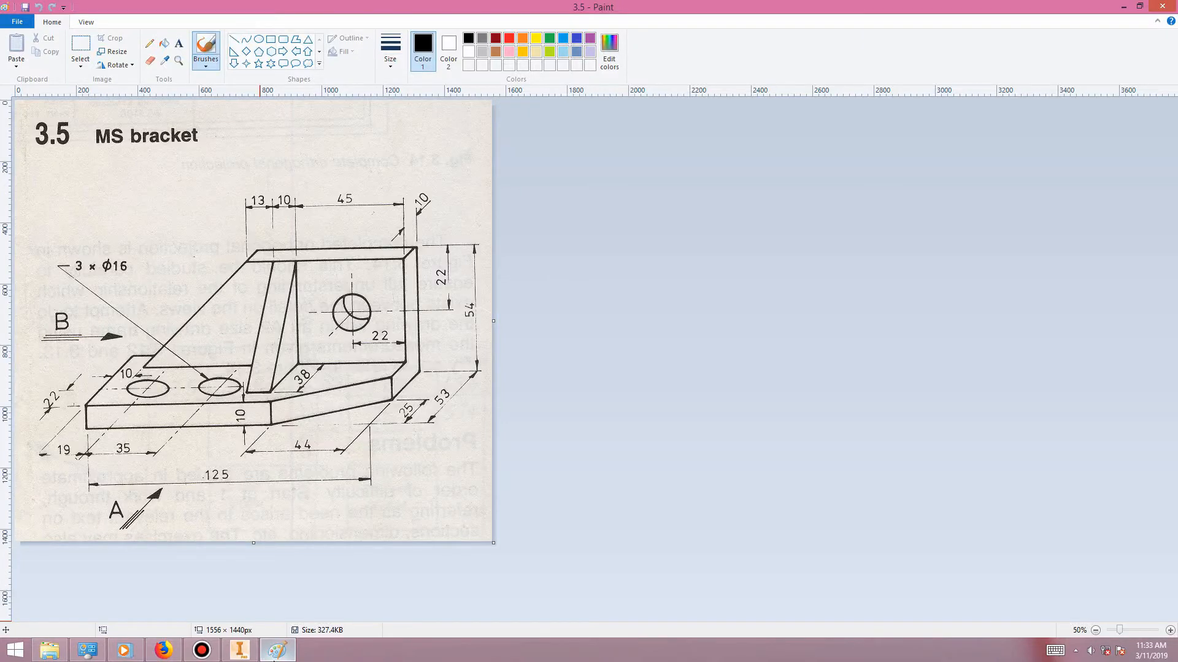
{"action": "left_click", "coordinate": [276, 652]}
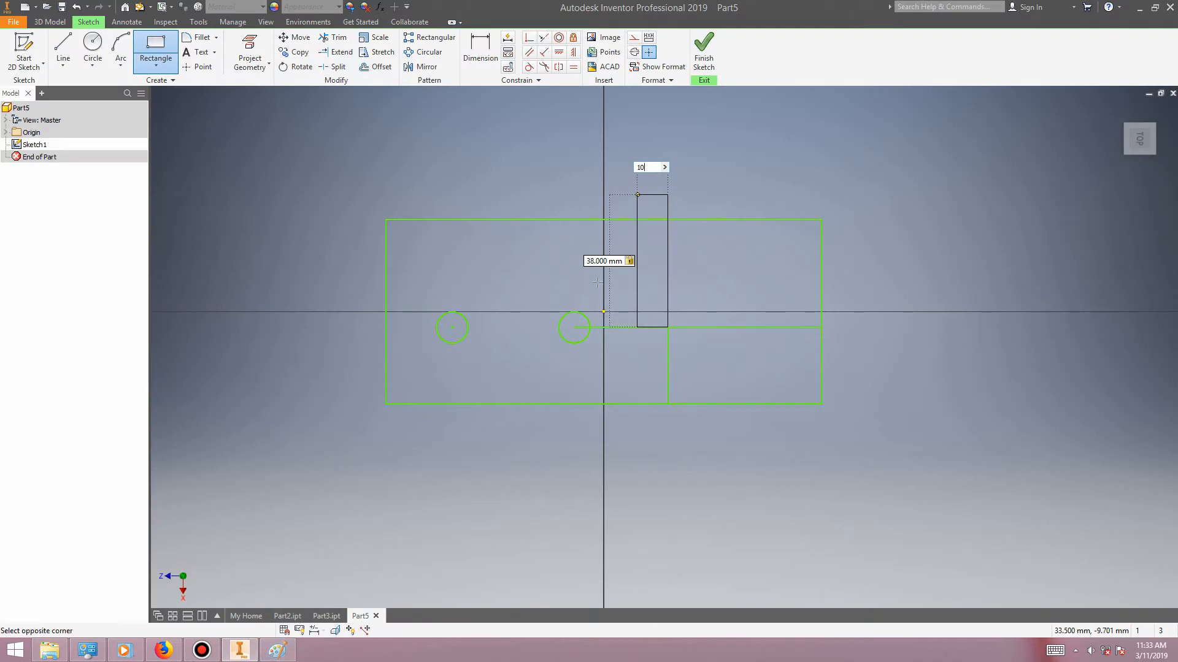
Exit the base sketch, view it in 3D and reopen the same sketch for editing.
{"action": "left_click", "coordinate": [703, 49]}
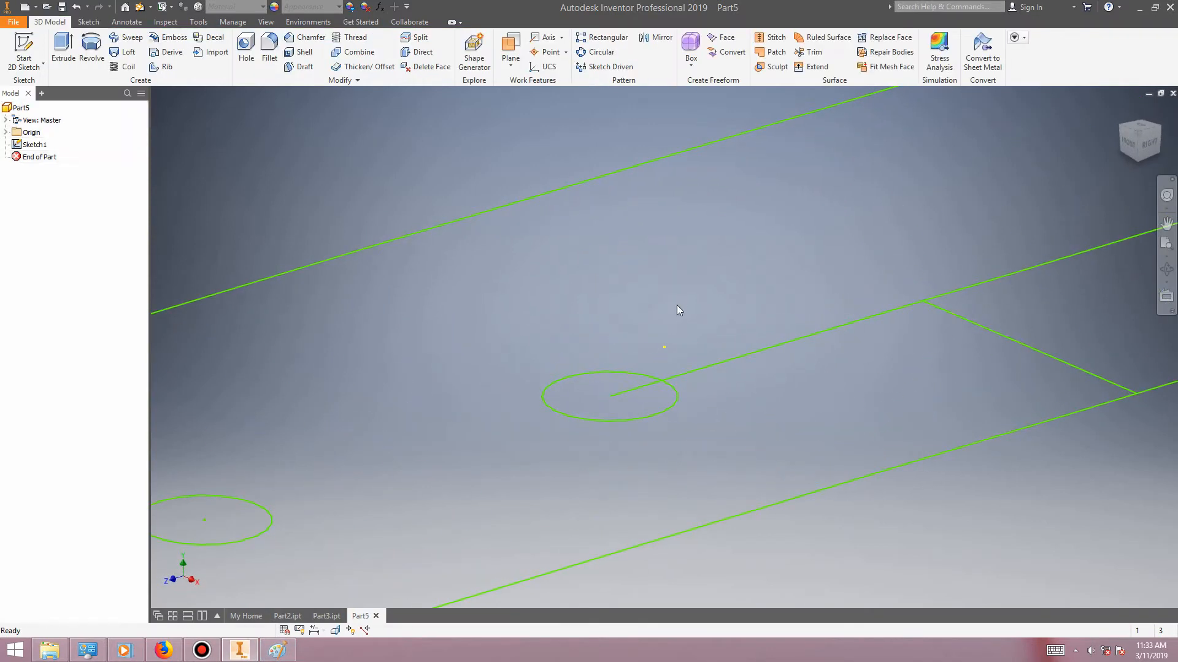
{"action": "scroll", "coordinate": [677, 307], "scroll_direction": "down", "scroll_amount": 5}
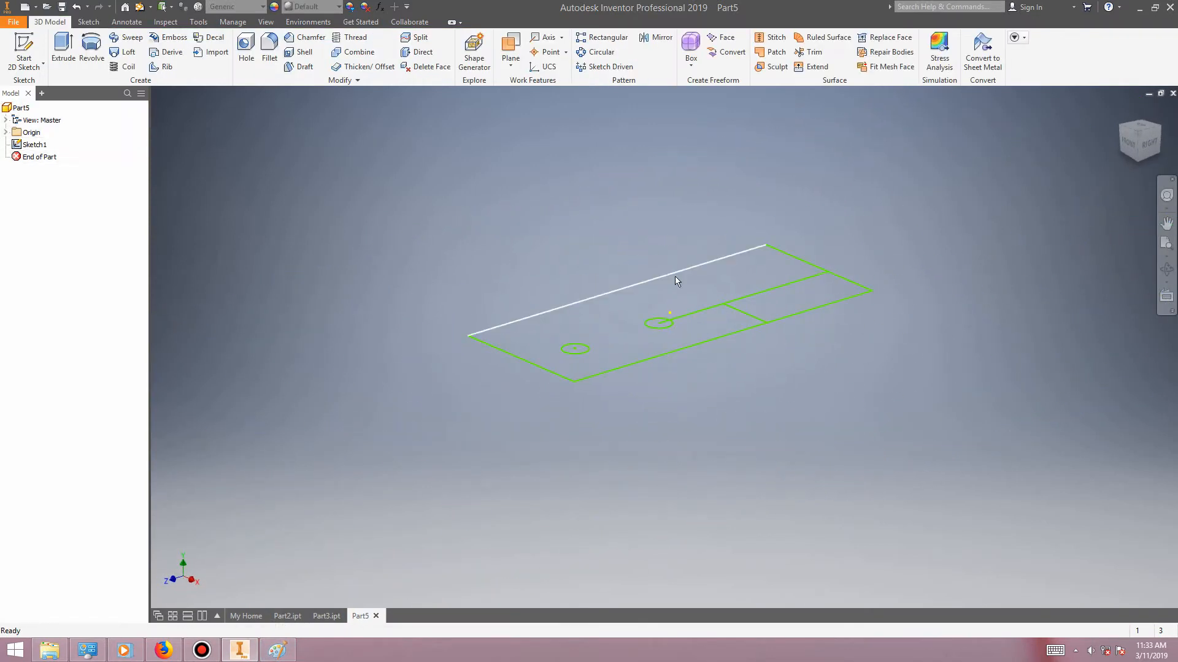
{"action": "right_click", "coordinate": [675, 313]}
{"action": "left_click", "coordinate": [678, 352]}
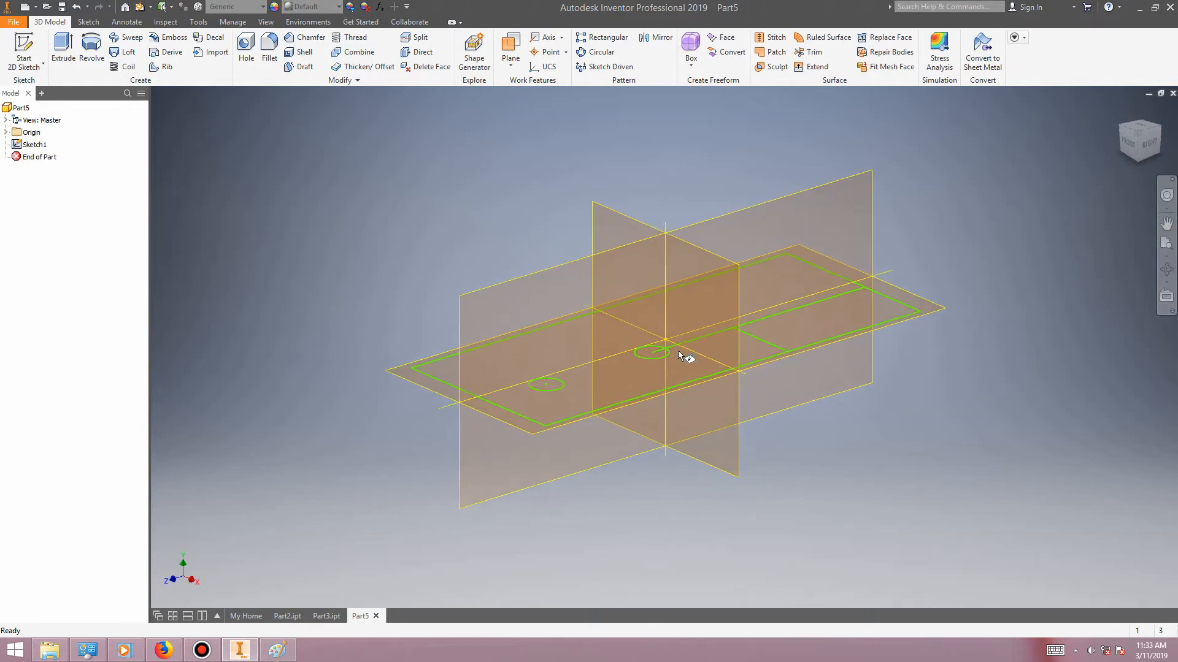
{"action": "key", "text": "Escape"}
{"action": "left_click", "coordinate": [914, 318]}
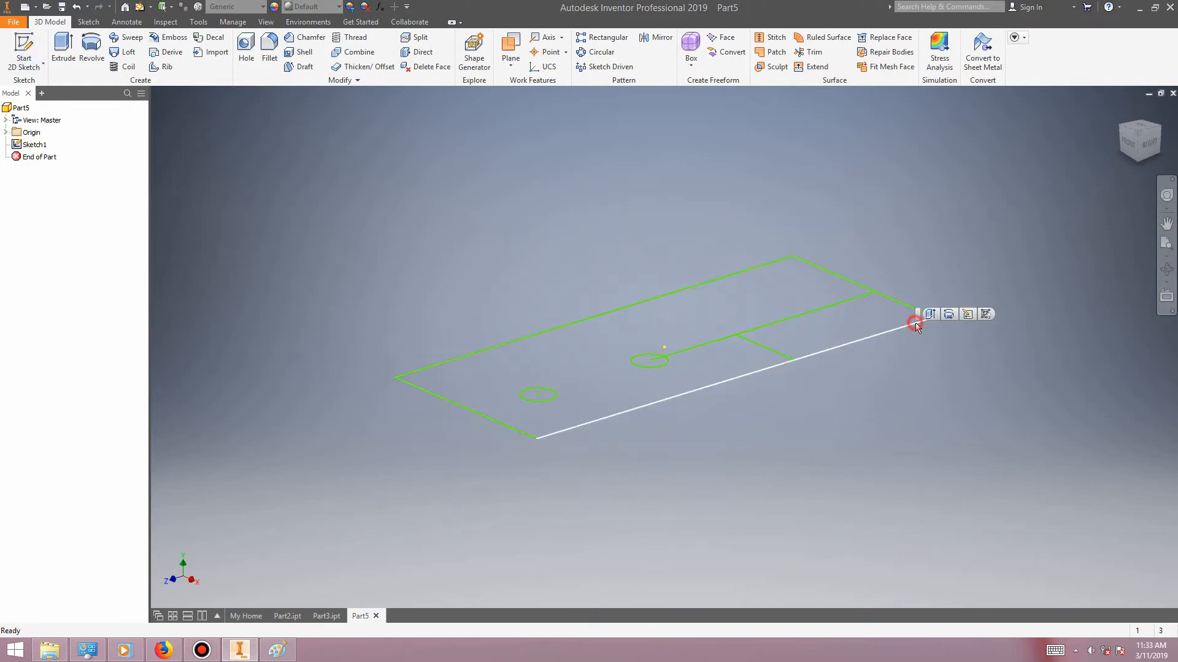
{"action": "right_click", "coordinate": [915, 325]}
{"action": "left_click", "coordinate": [859, 362]}
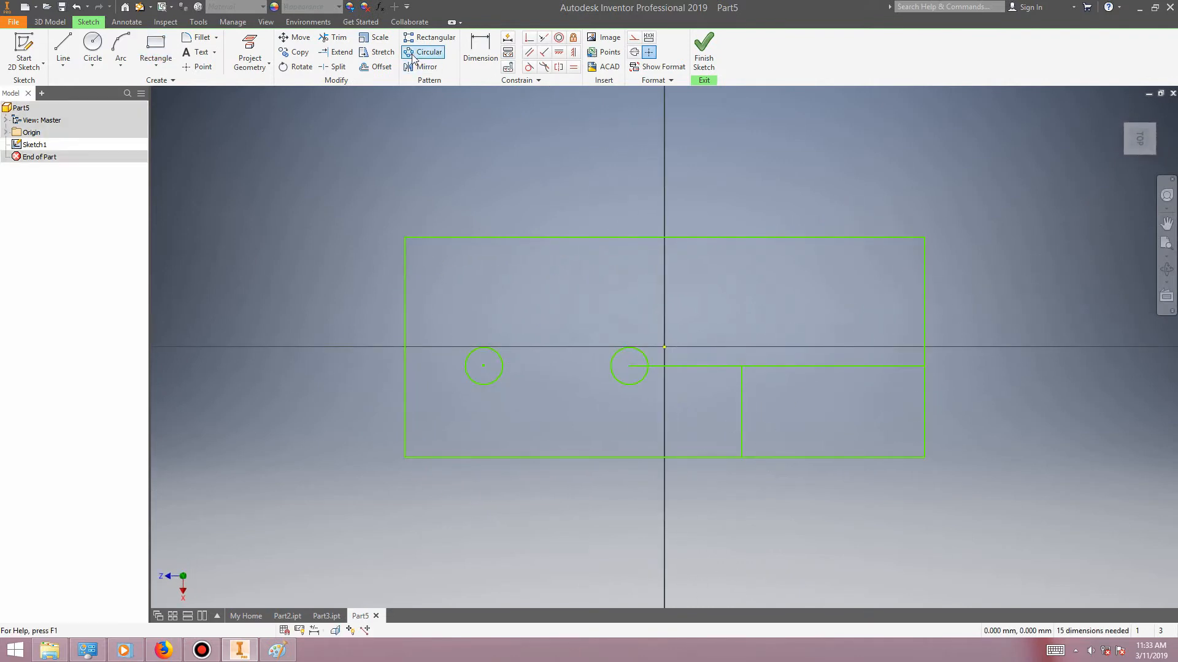
Dimension the vertical distance from the left circle's center to the plate's lower edge, and delete that dimension.
{"action": "key", "text": "d"}
{"action": "left_click", "coordinate": [484, 368]}
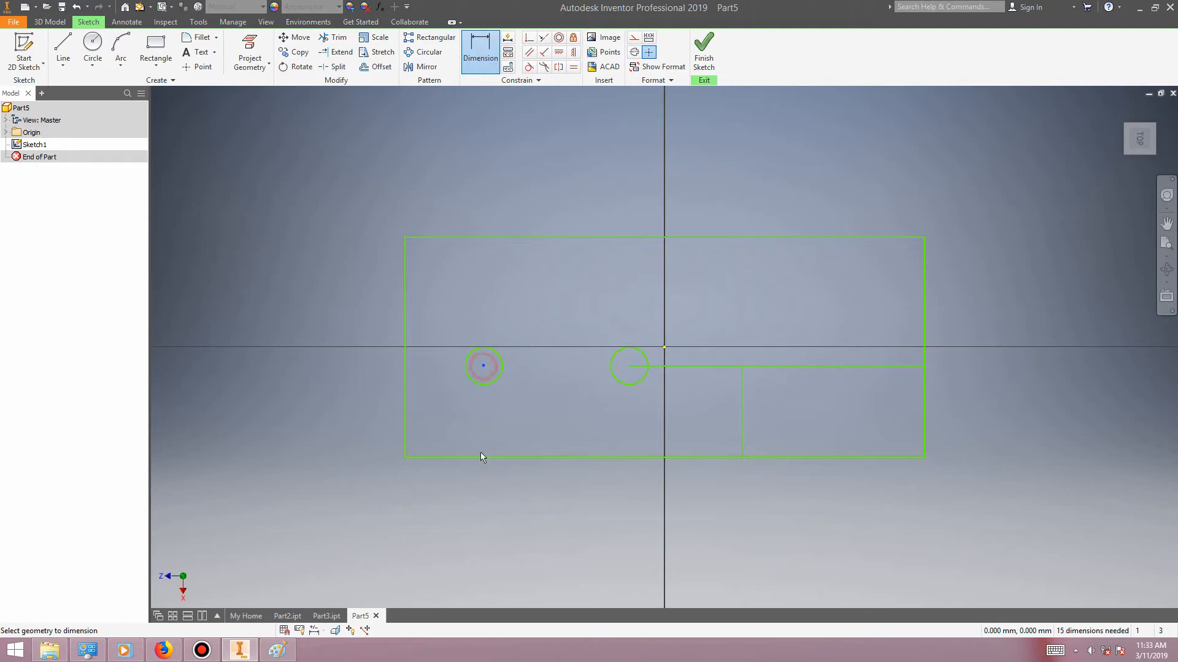
{"action": "left_click", "coordinate": [482, 457]}
{"action": "left_click", "coordinate": [316, 455]}
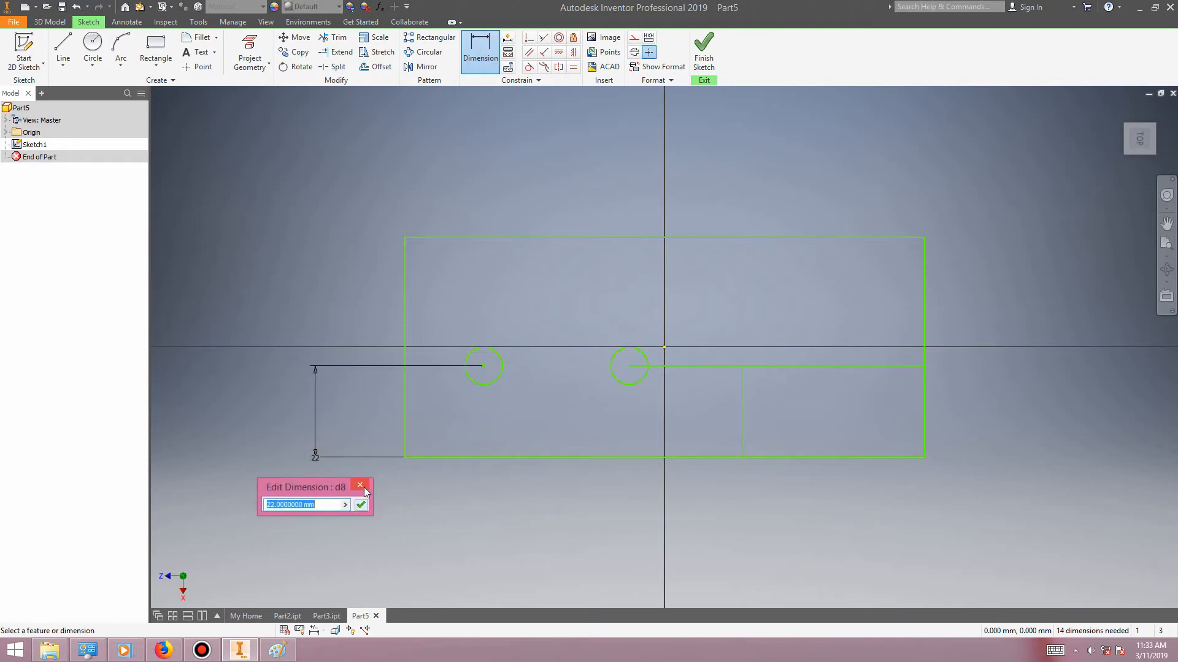
{"action": "left_click", "coordinate": [361, 486]}
{"action": "key", "text": "Escape"}
{"action": "left_click", "coordinate": [316, 419]}
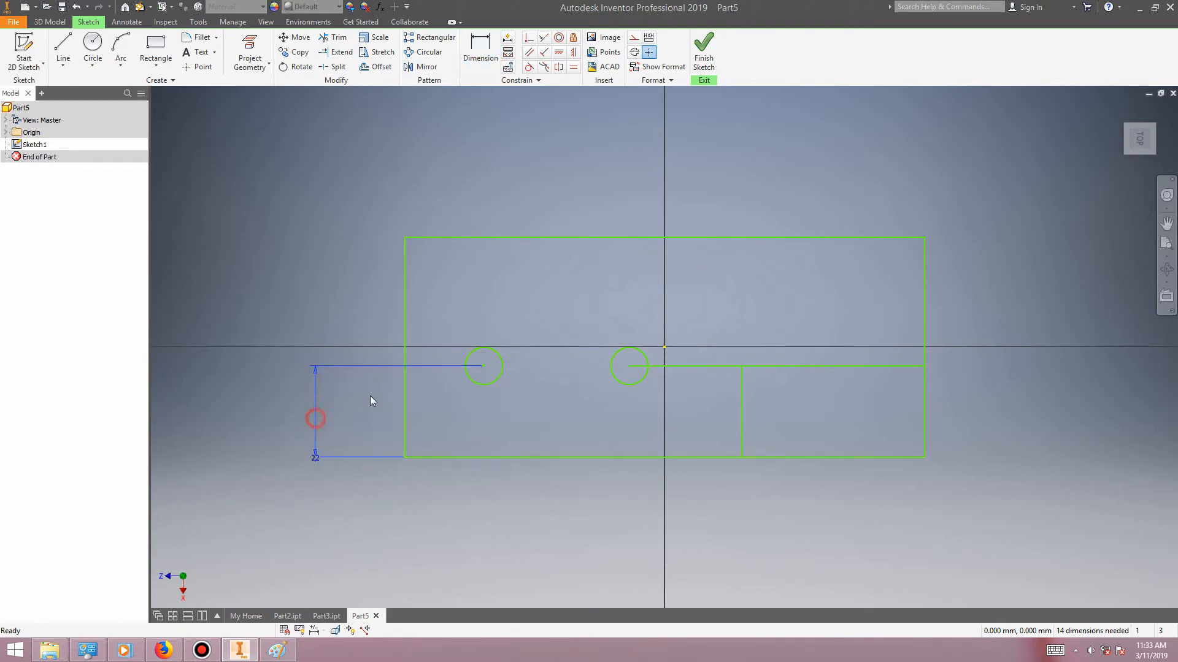
{"action": "key", "text": "Delete"}
Draw a rectangle 10 mm wide and 31 mm high from the helper rectangle's upper-left corner to the plate's upper edge and delete its dimension.
{"action": "left_click", "coordinate": [156, 40]}
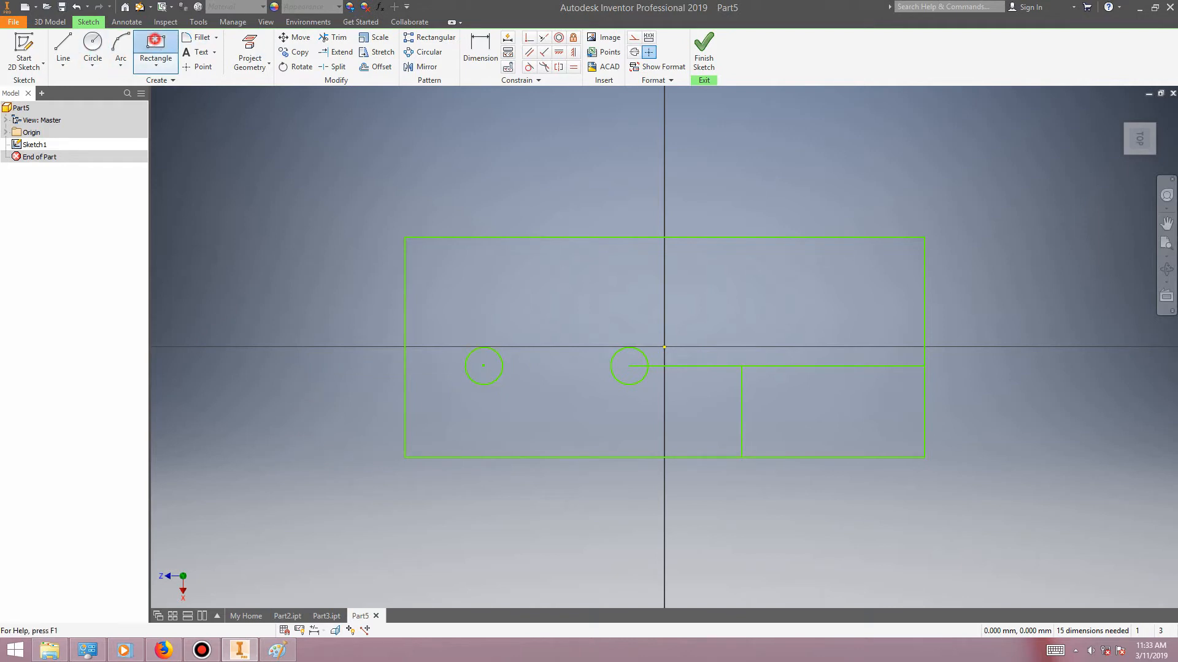
{"action": "left_click", "coordinate": [741, 367]}
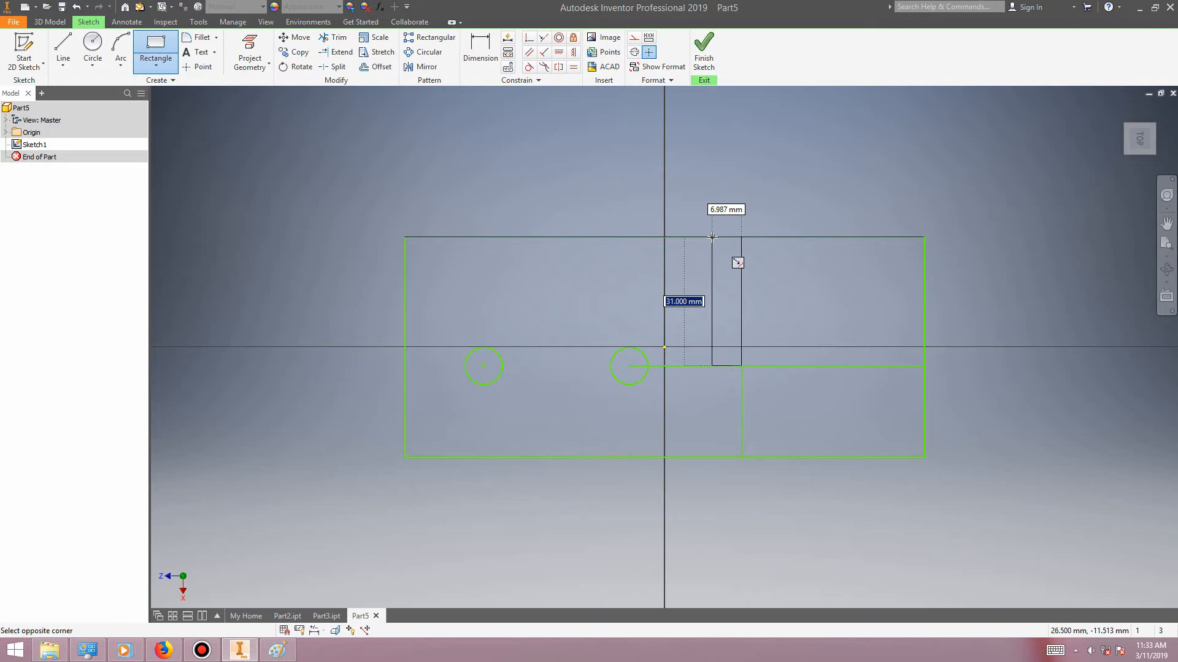
{"action": "key", "text": "Tab"}
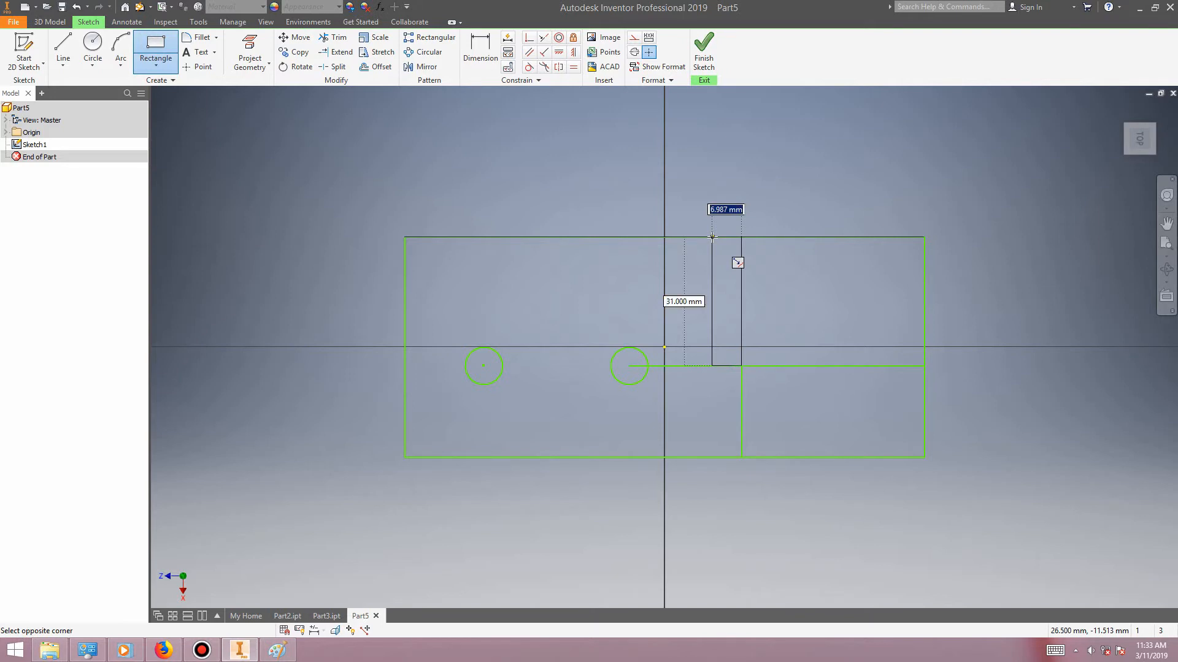
{"action": "type", "text": "1"}
{"action": "key", "text": "Return"}
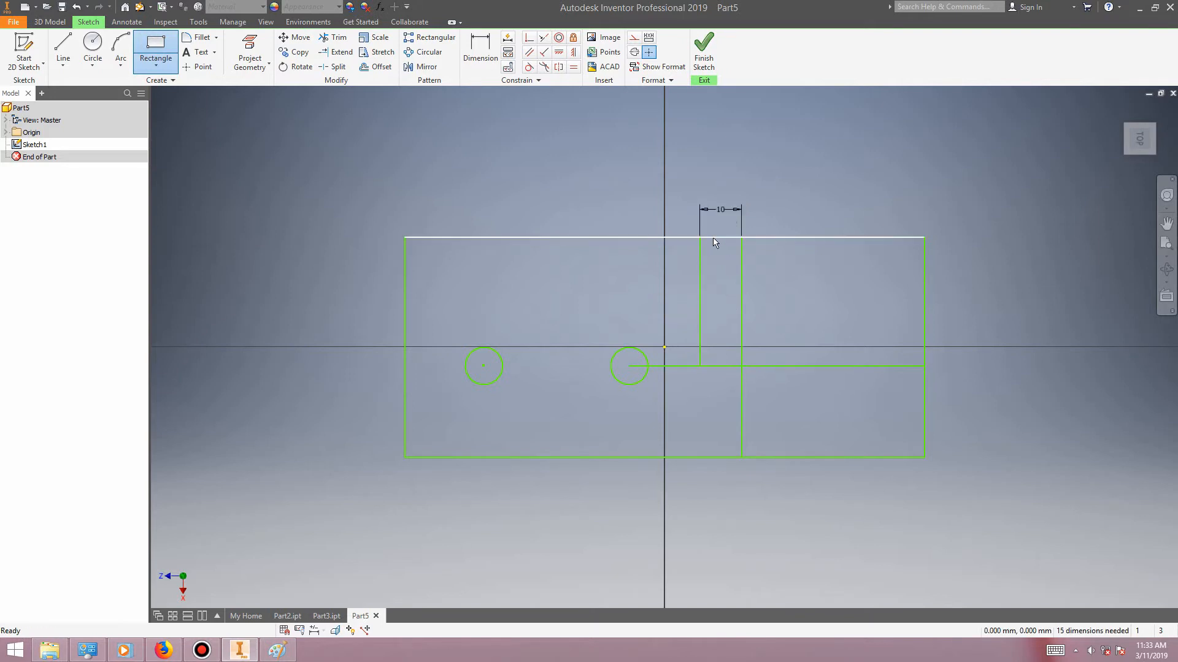
{"action": "key", "text": "Escape"}
{"action": "left_click", "coordinate": [723, 211]}
{"action": "key", "text": "Delete"}
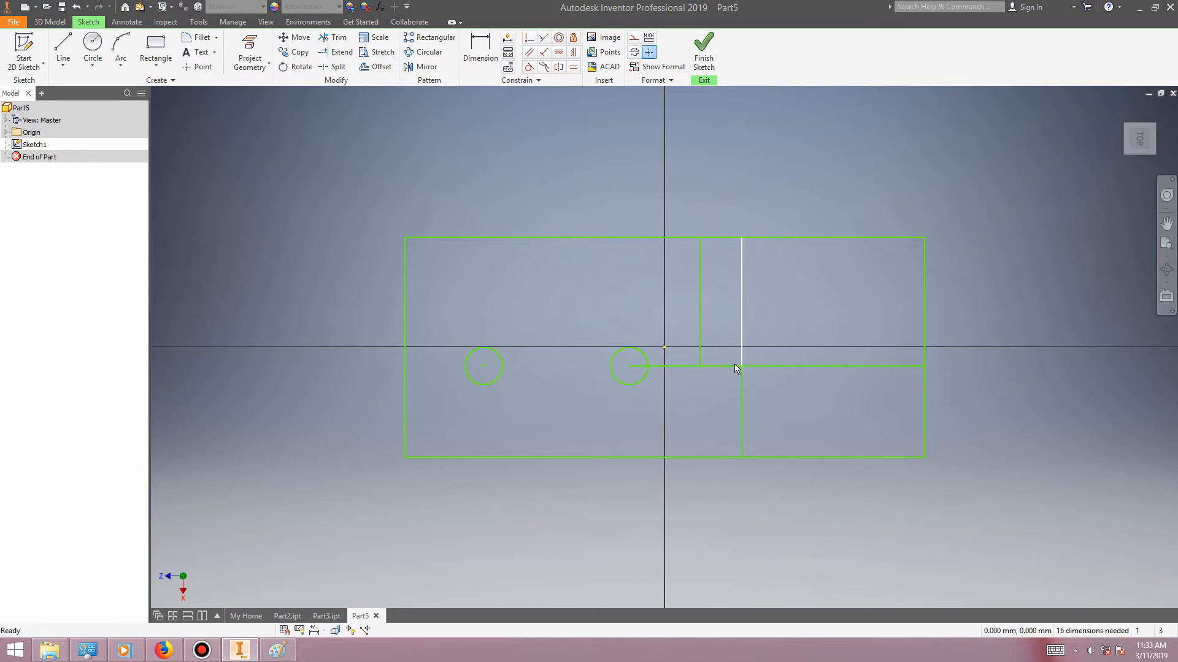
Delete the helper lines right of the second circle, keeping the 10 mm wide rectangle, and recheck the bracket drawing in Paint.
{"action": "left_click", "coordinate": [673, 366]}
{"action": "key", "text": "Delete"}
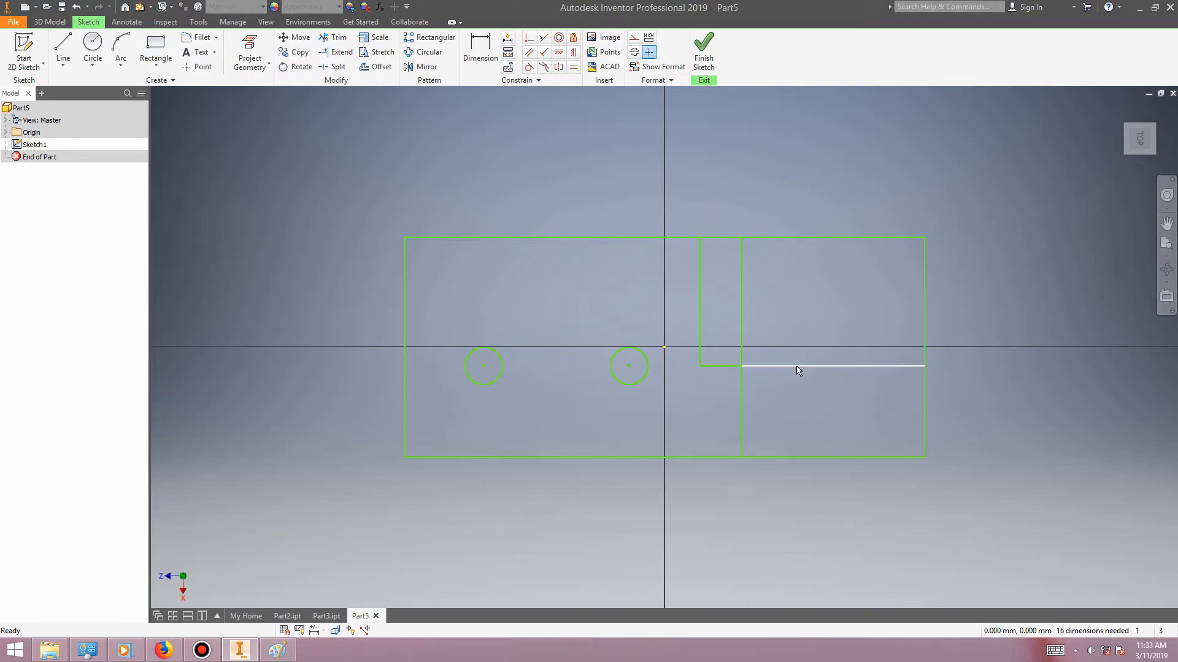
{"action": "left_click", "coordinate": [795, 366]}
{"action": "key", "text": "Delete"}
{"action": "left_click", "coordinate": [740, 393]}
{"action": "key", "text": "Delete"}
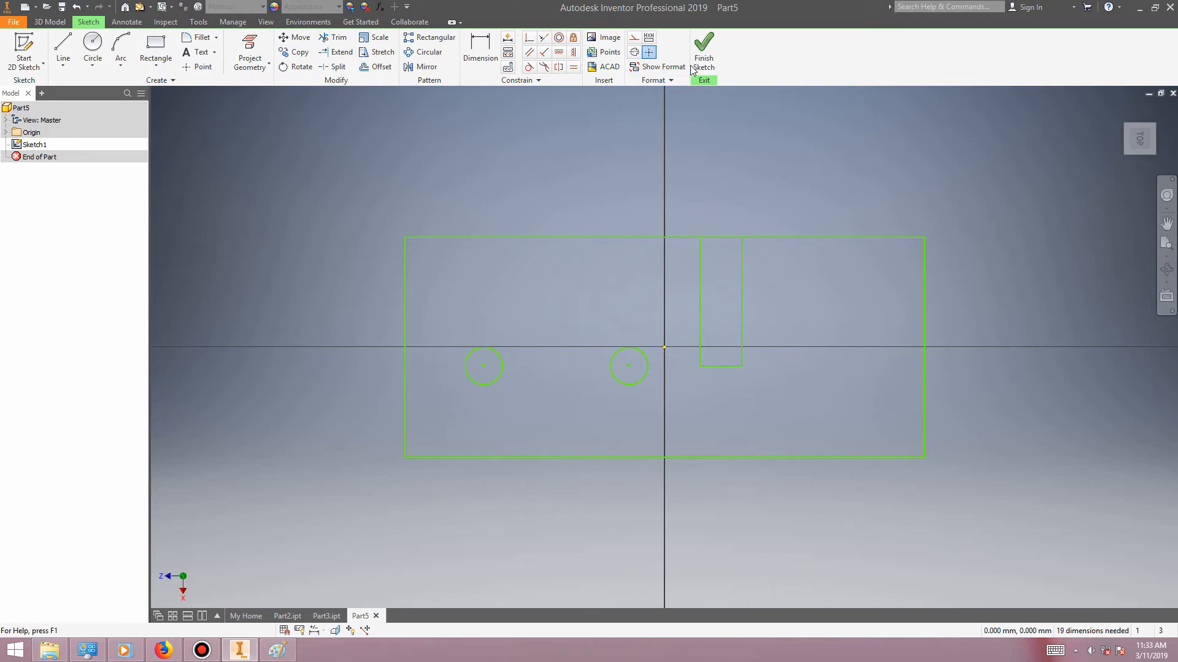
{"action": "left_click", "coordinate": [274, 650]}
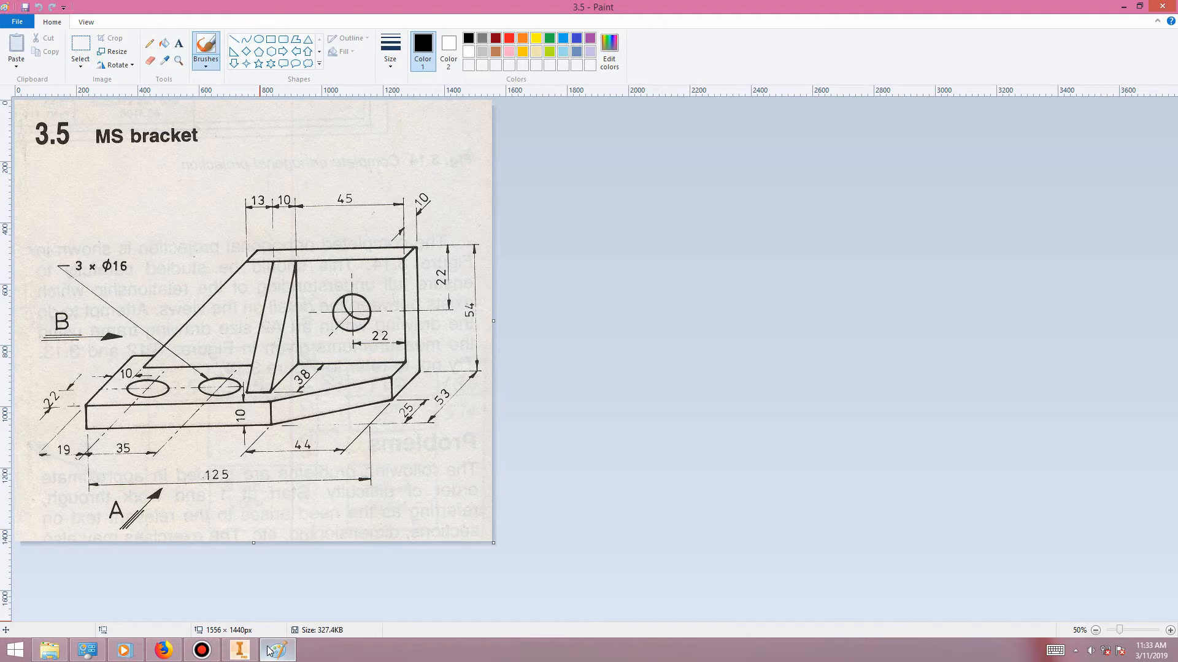
{"action": "left_click", "coordinate": [271, 651]}
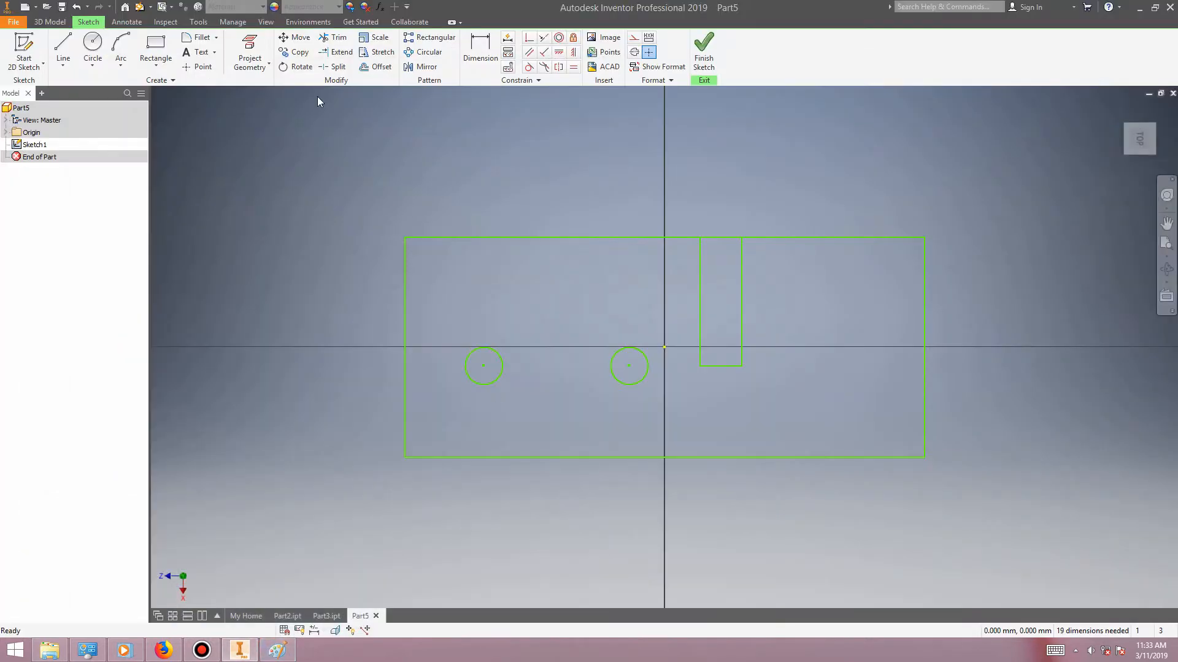
Draw a helper line from the left circle's left side to the plate's upper edge and a 10 mm high rectangle from it to the right edge.
{"action": "left_click", "coordinate": [64, 48]}
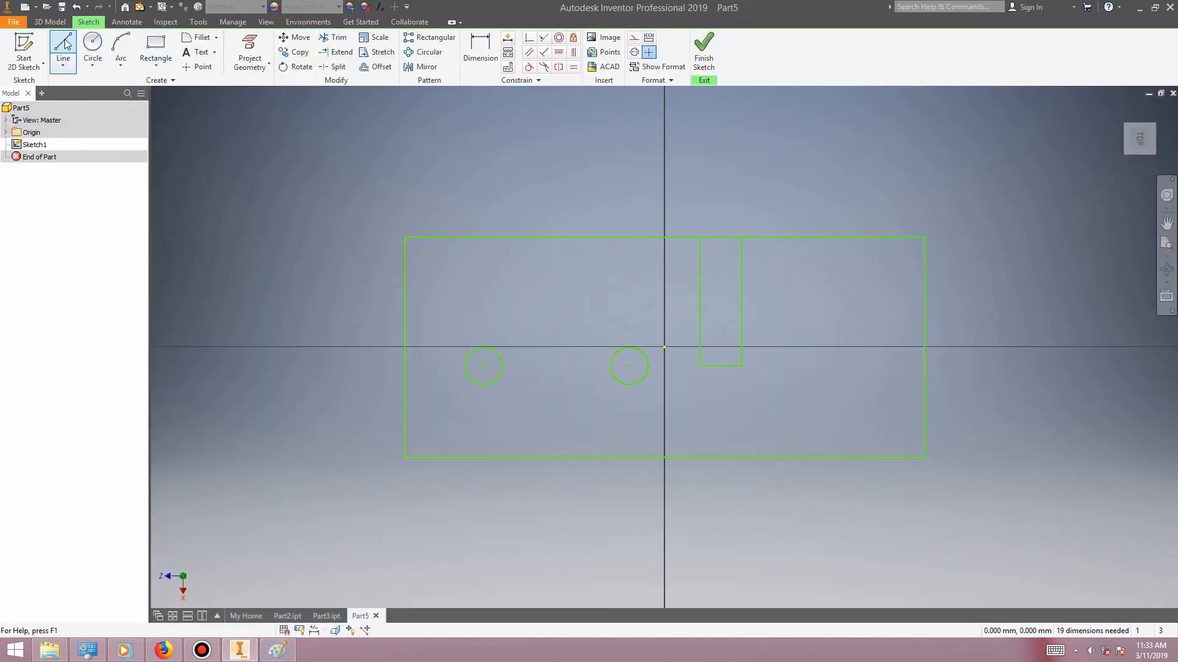
{"action": "left_click", "coordinate": [467, 366]}
{"action": "double_click", "coordinate": [465, 237]}
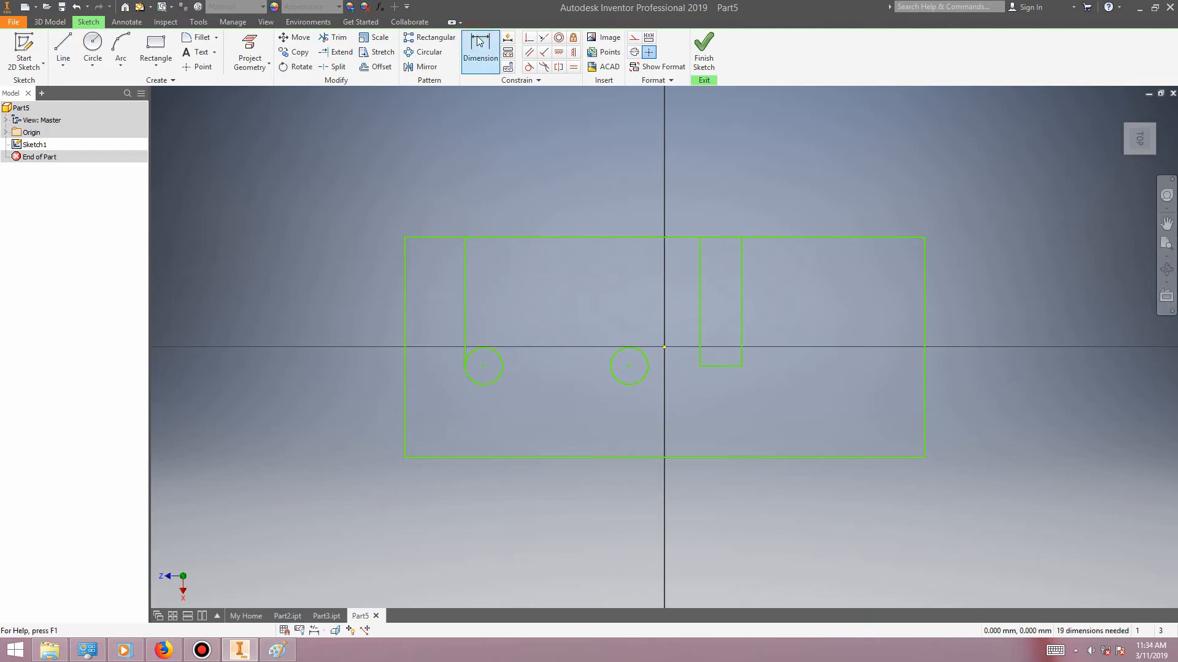
{"action": "left_click", "coordinate": [155, 49]}
{"action": "left_click", "coordinate": [465, 239]}
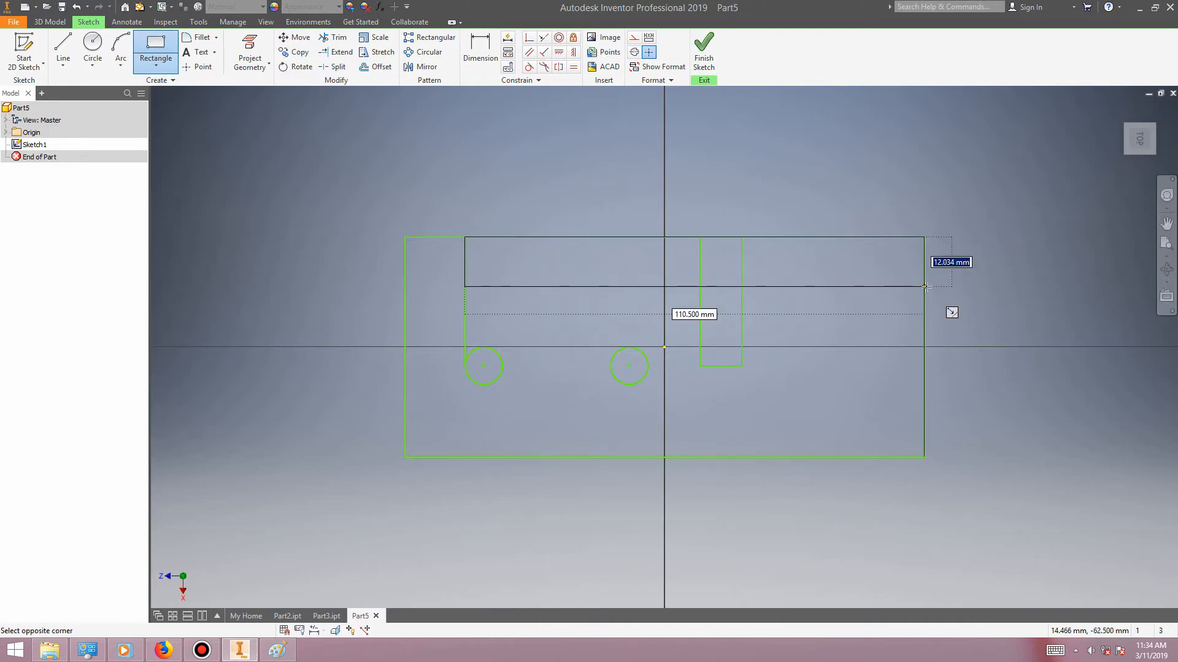
{"action": "key", "text": "Return"}
{"action": "key", "text": "Escape"}
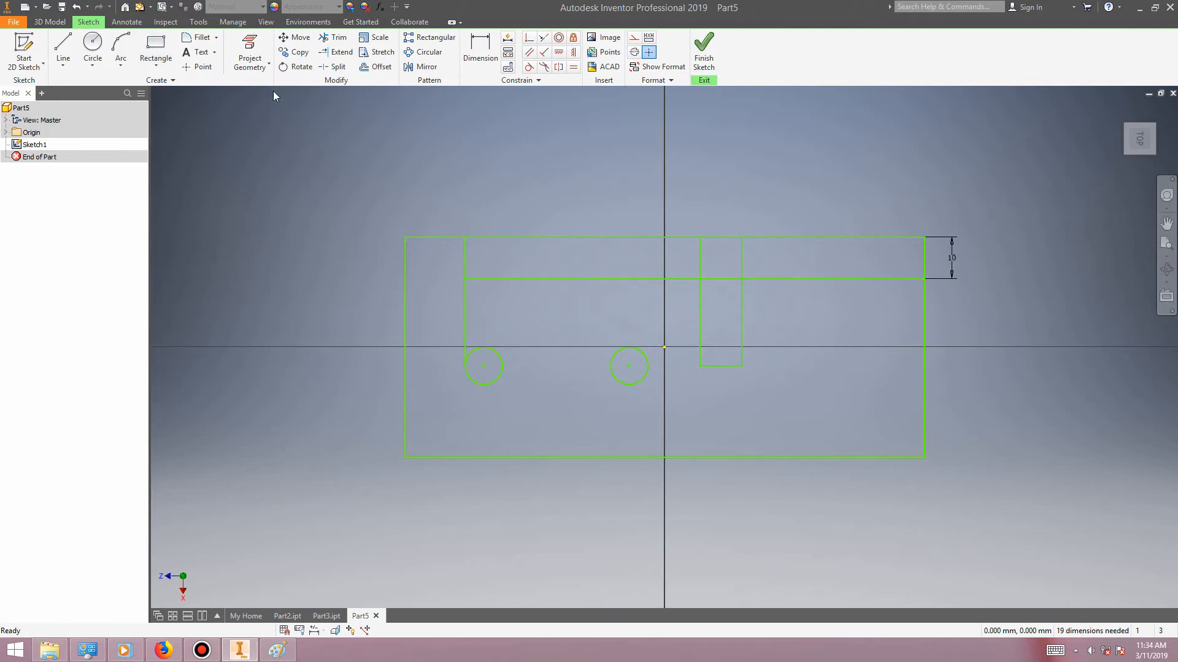
Trim the overlapping lines where the 10 mm strip meets the rib rectangle and delete the vertical helper line at the left circle.
{"action": "left_click", "coordinate": [338, 37]}
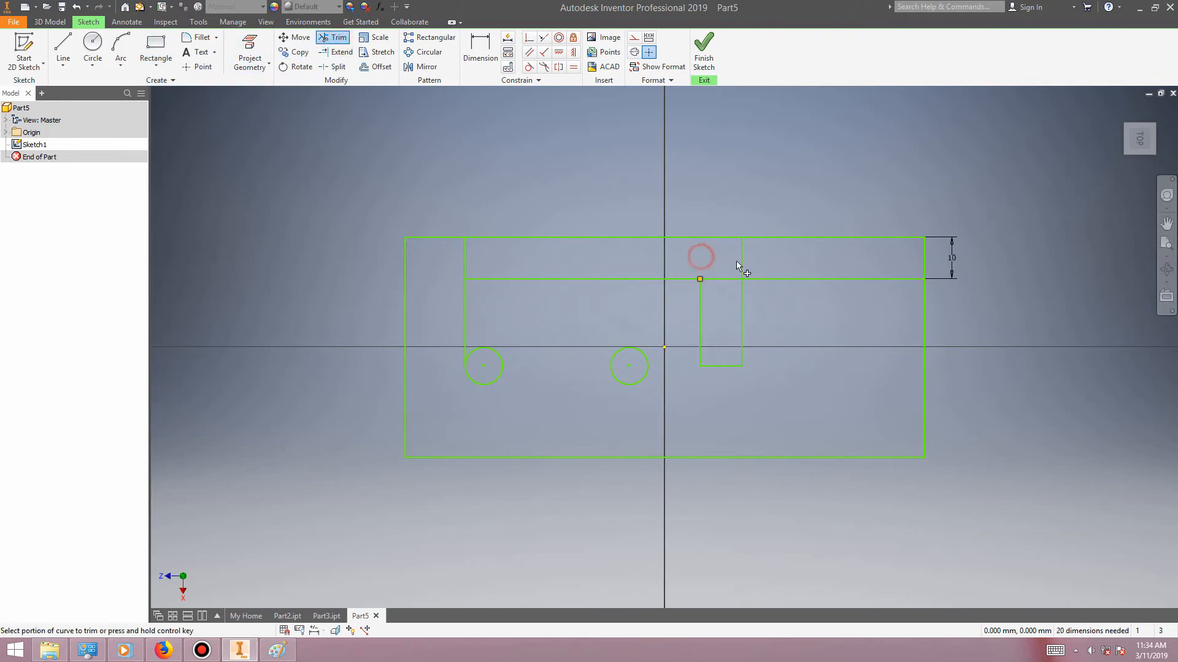
{"action": "left_click", "coordinate": [700, 255]}
{"action": "left_click", "coordinate": [729, 280]}
{"action": "key", "text": "Escape"}
{"action": "left_click", "coordinate": [465, 302]}
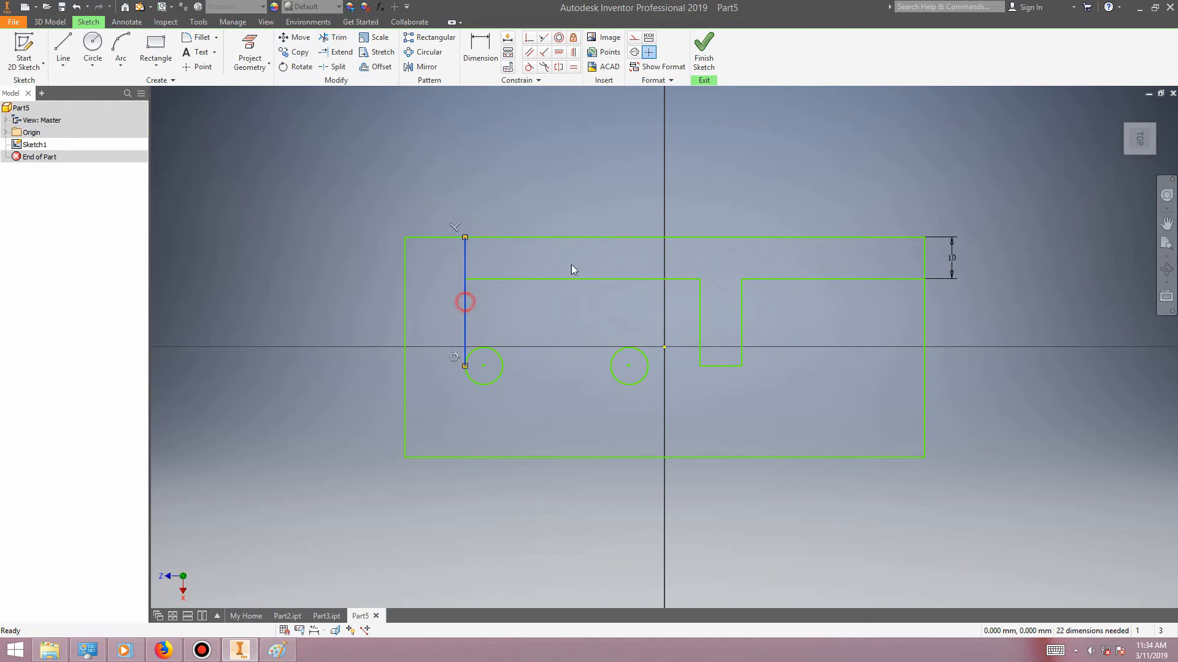
{"action": "key", "text": "Delete"}
Check the bracket drawing in Paint, finish the sketch and extrude the plate profile 10 mm, excluding the holes and the T-shaped wall and rib region.
{"action": "left_click", "coordinate": [277, 652]}
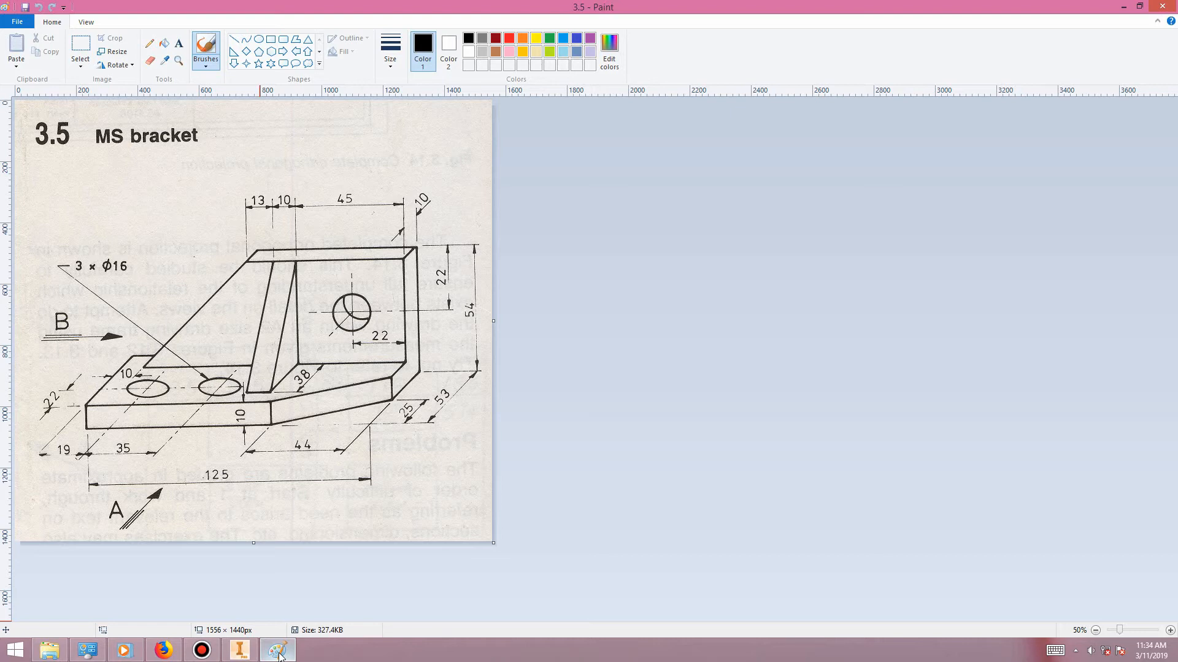
{"action": "left_click", "coordinate": [277, 652]}
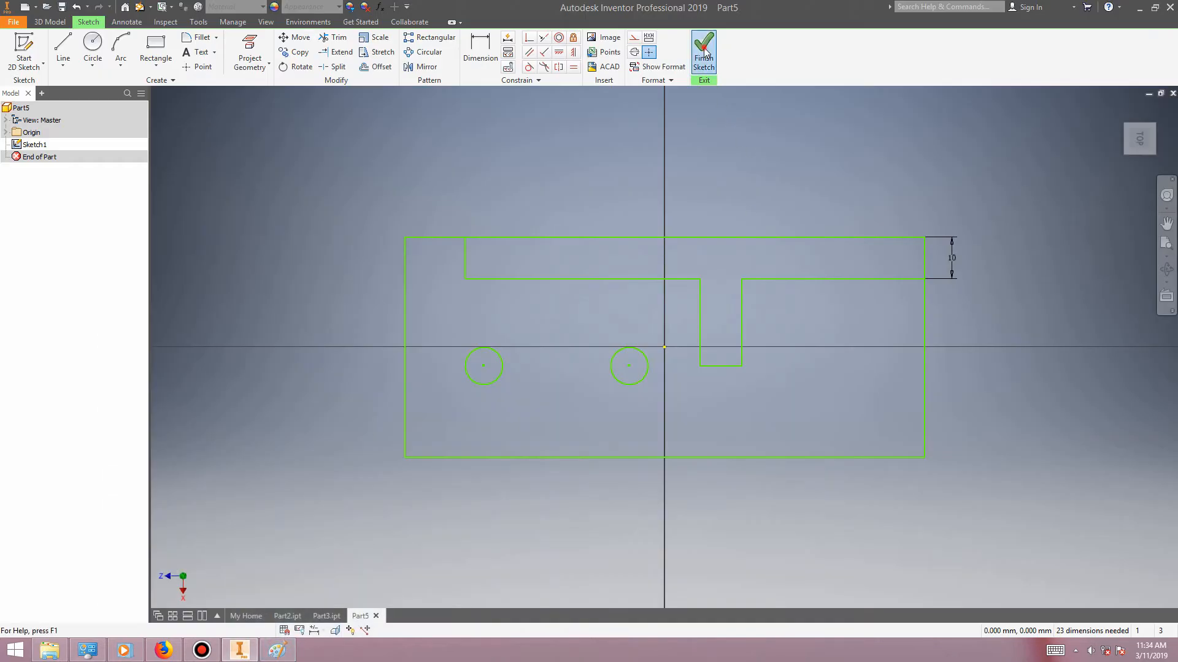
{"action": "left_click", "coordinate": [703, 53]}
{"action": "key", "text": "e"}
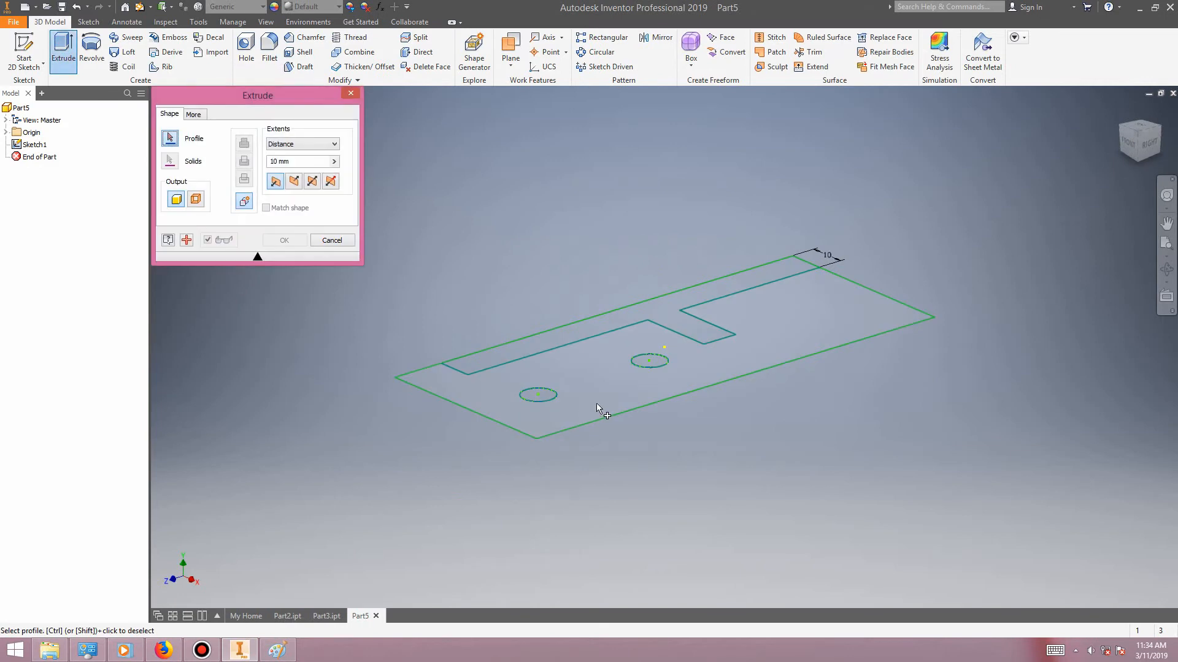
{"action": "left_click", "coordinate": [288, 240]}
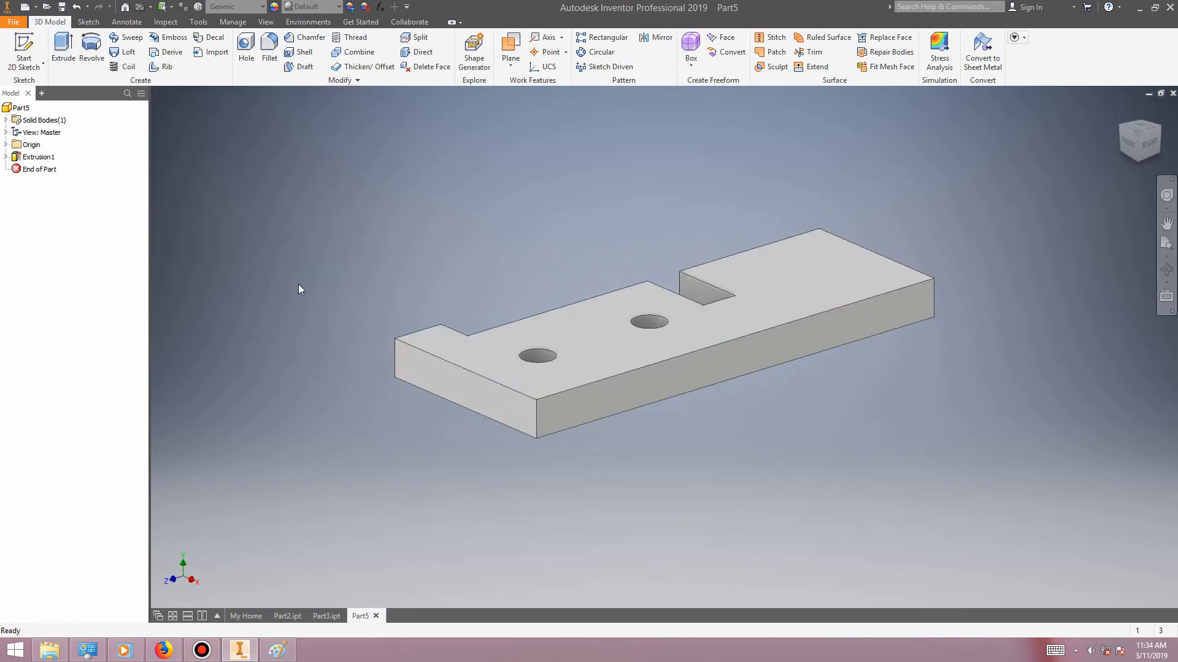
Share the base sketch consumed by the plate's extrusion so it can be reused for another feature.
{"action": "left_click", "coordinate": [4, 157]}
{"action": "right_click", "coordinate": [17, 168]}
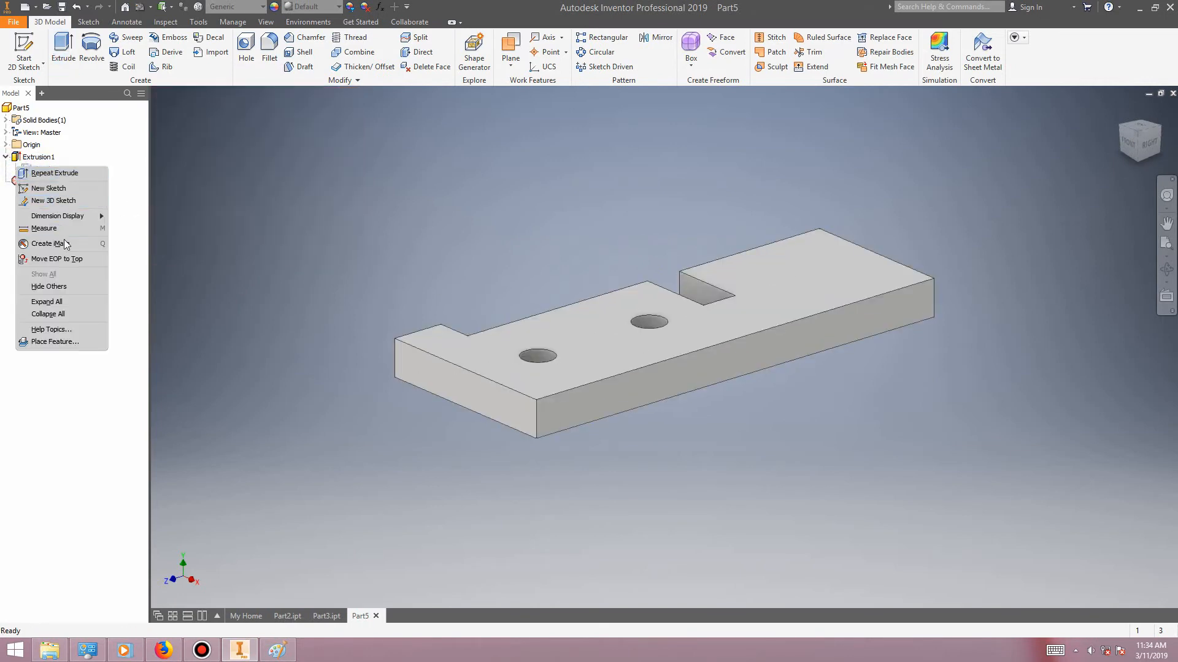
{"action": "left_click", "coordinate": [76, 161]}
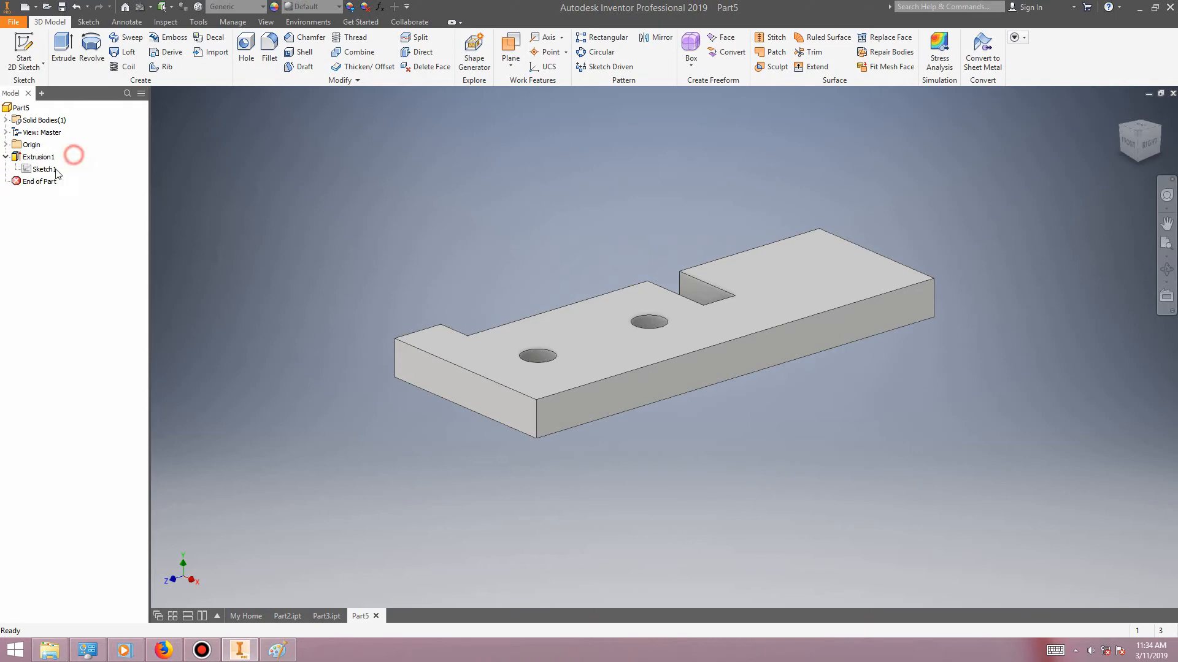
{"action": "right_click", "coordinate": [51, 170]}
{"action": "left_click", "coordinate": [86, 230]}
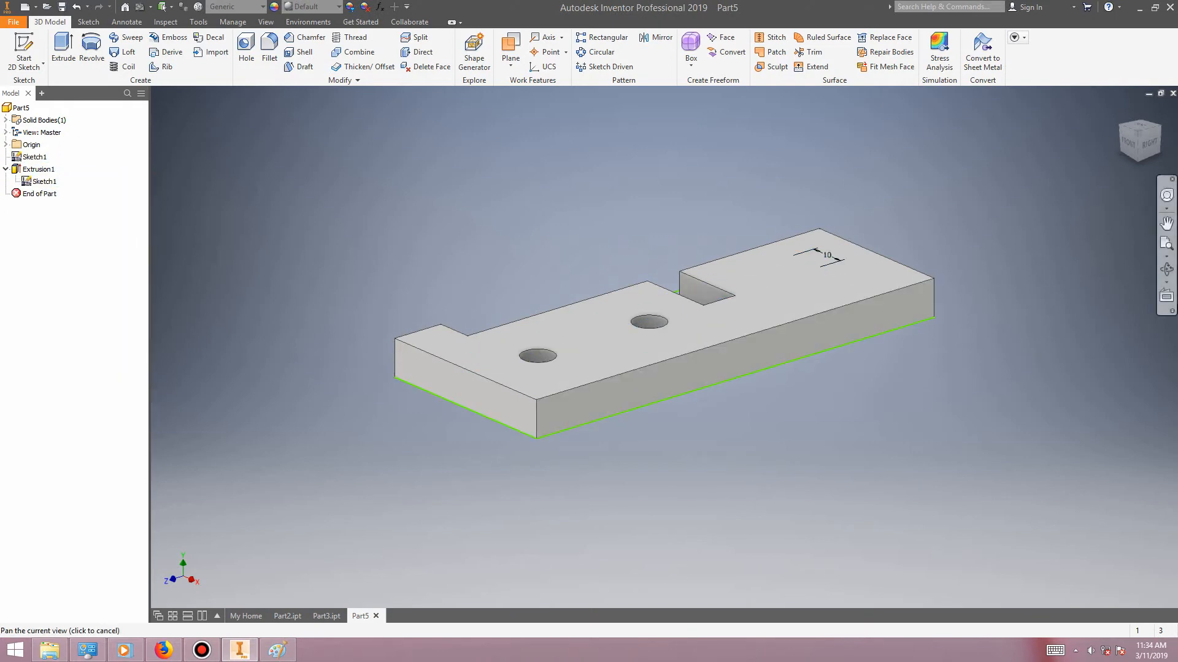
Extrude the T-shaped wall and rib region of the shared sketch by 54 mm, joined to the plate.
{"action": "left_click", "coordinate": [1166, 270]}
{"action": "left_click_drag", "start_coordinate": [657, 347], "coordinate": [687, 393]}
{"action": "key", "text": "Escape"}
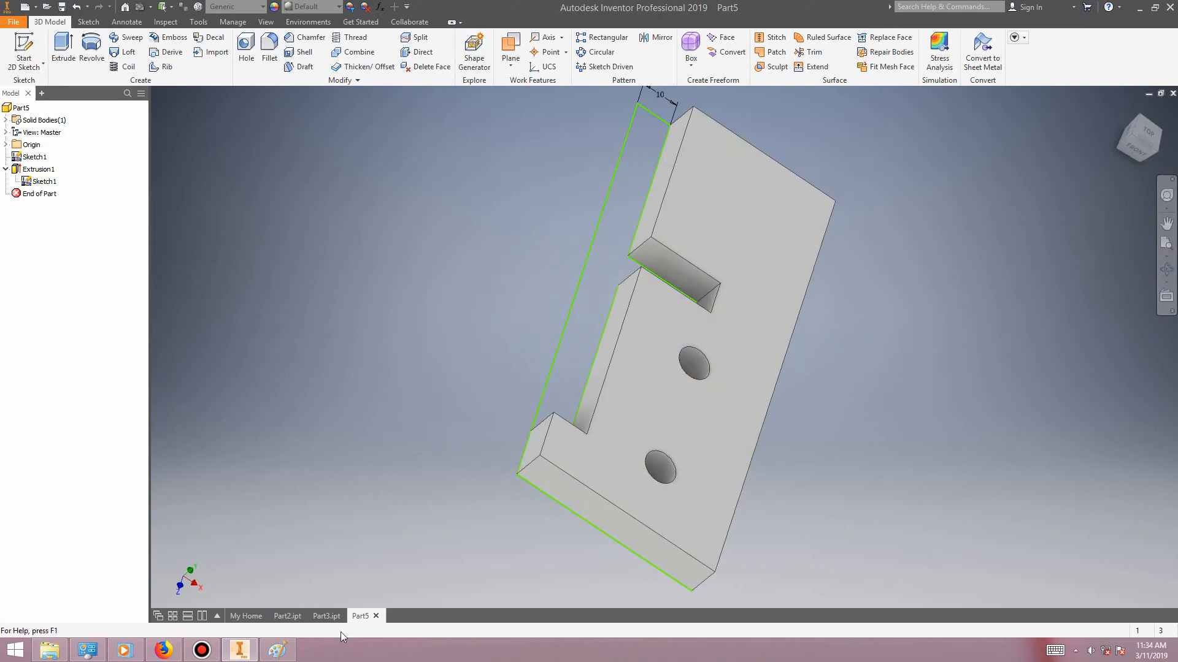
{"action": "left_click", "coordinate": [279, 648]}
{"action": "left_click", "coordinate": [280, 648]}
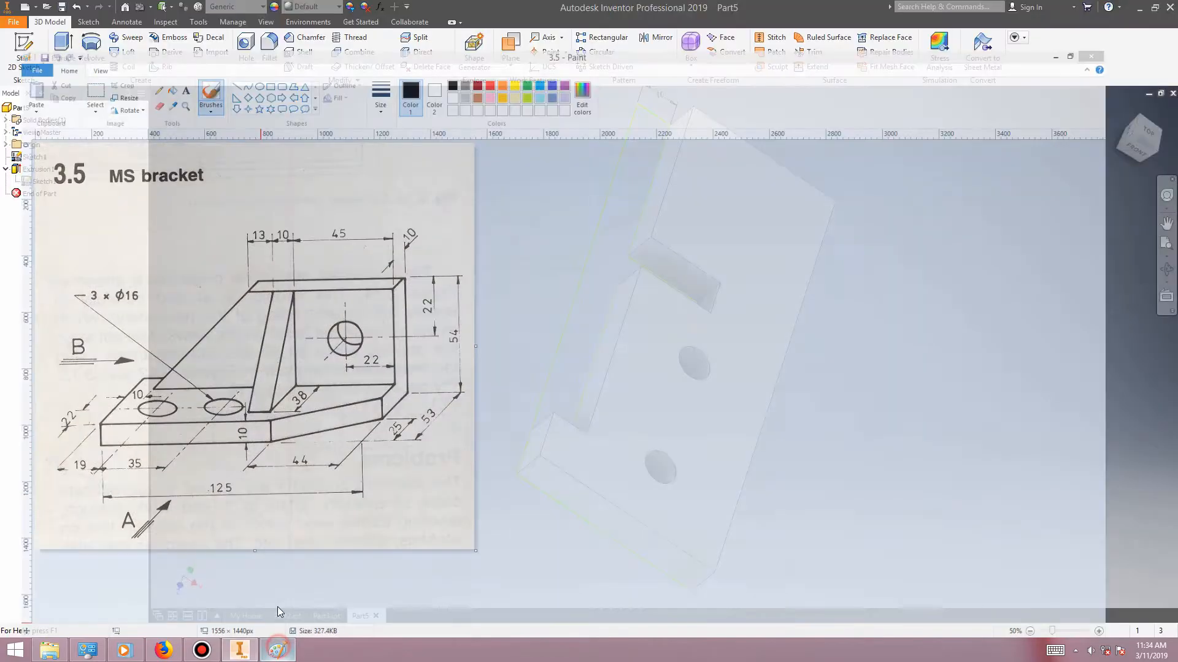
{"action": "key", "text": "e"}
{"action": "left_click", "coordinate": [601, 287]}
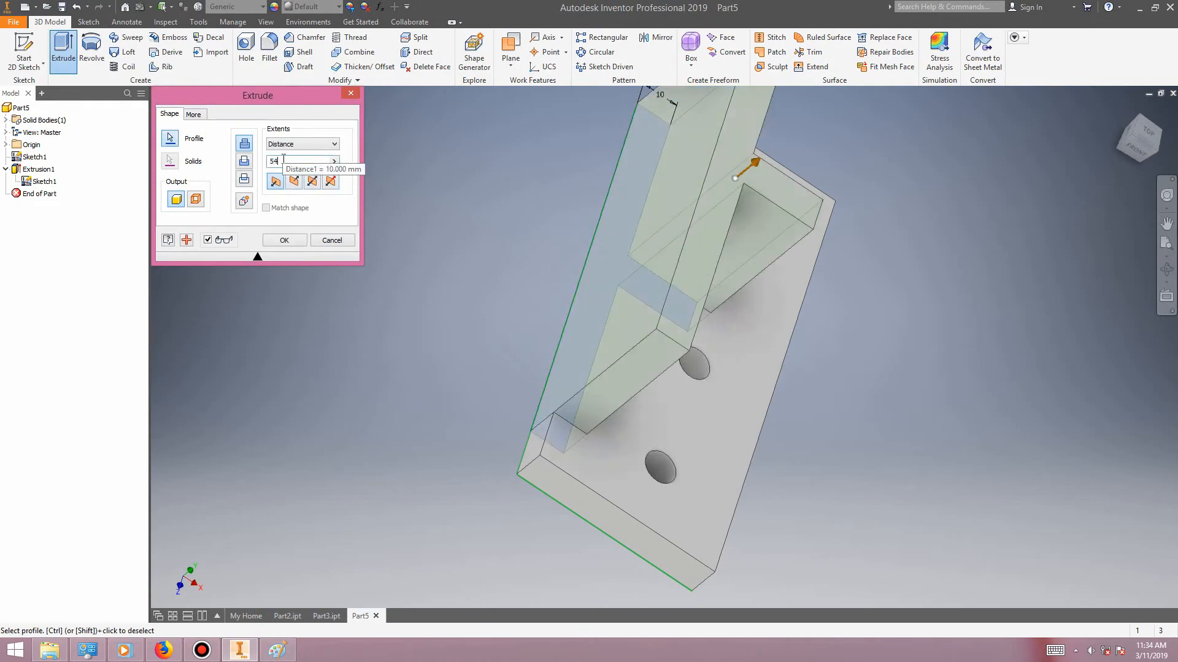
{"action": "left_click", "coordinate": [284, 240]}
Inspect the extruded wall and rib from the side and compare them with the bracket drawing in Paint.
{"action": "left_click", "coordinate": [1167, 269]}
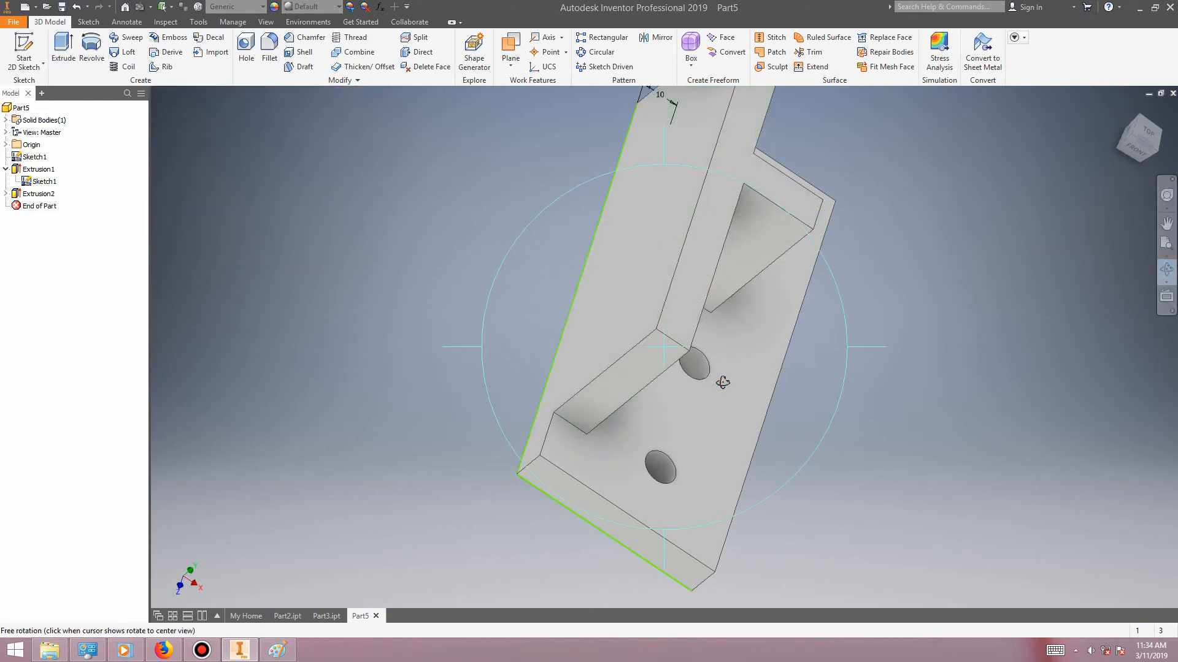
{"action": "left_click_drag", "start_coordinate": [650, 344], "coordinate": [639, 407]}
{"action": "key", "text": "Escape"}
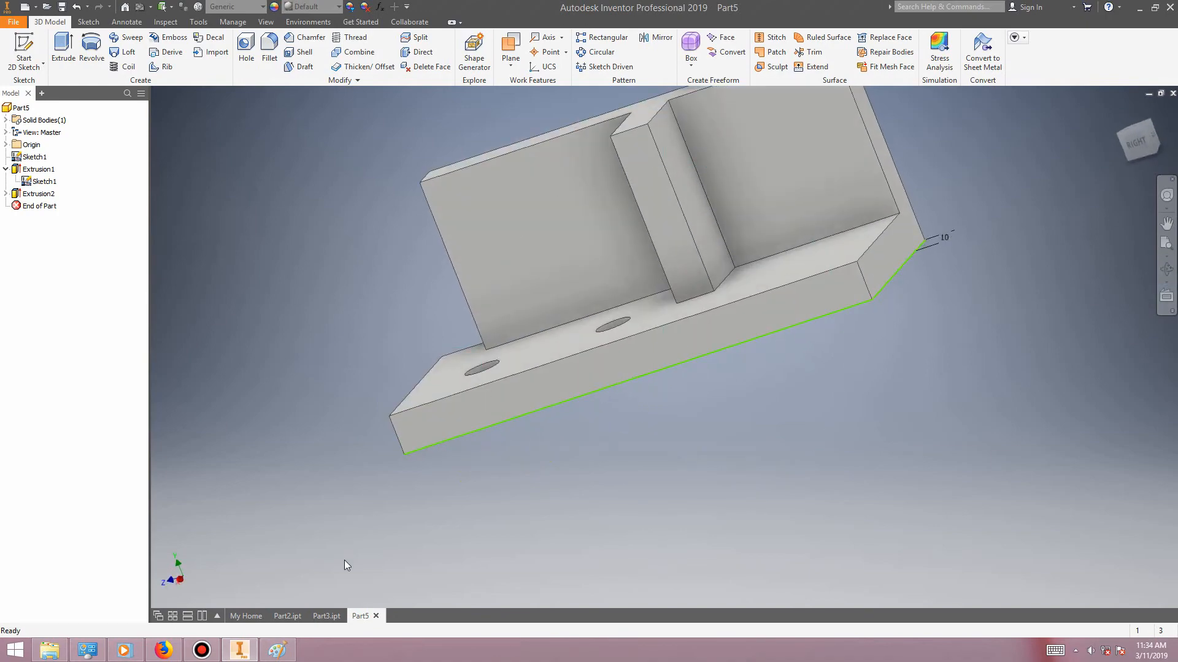
{"action": "left_click", "coordinate": [278, 648]}
{"action": "left_click", "coordinate": [279, 649]}
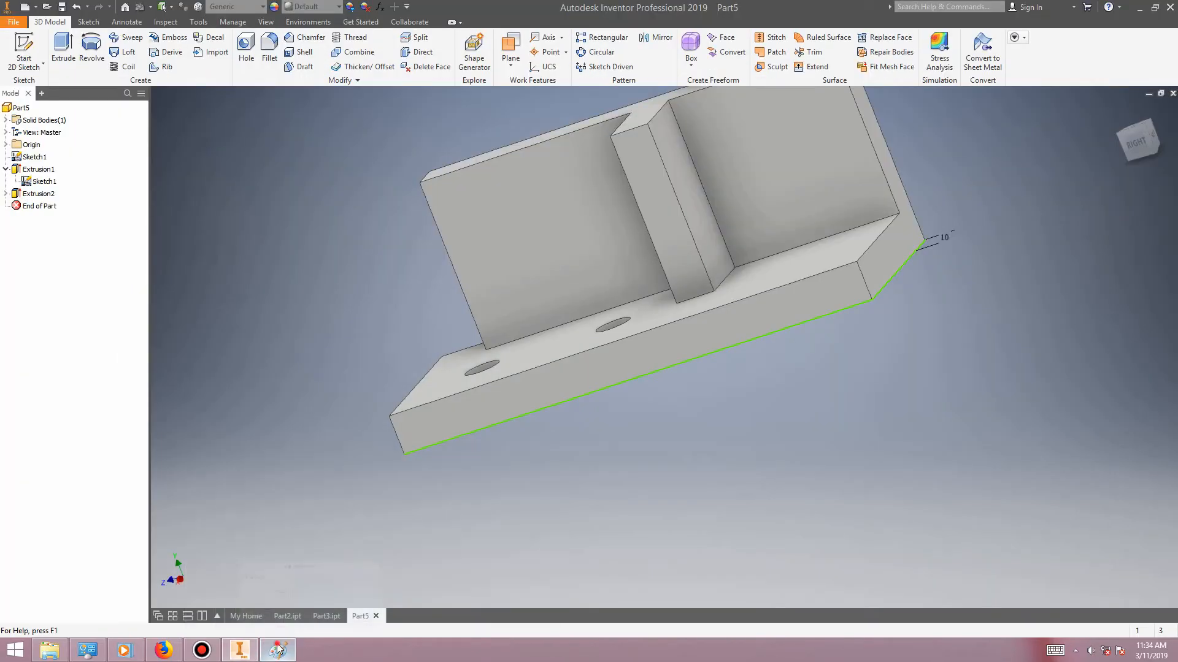
{"action": "left_click", "coordinate": [279, 649]}
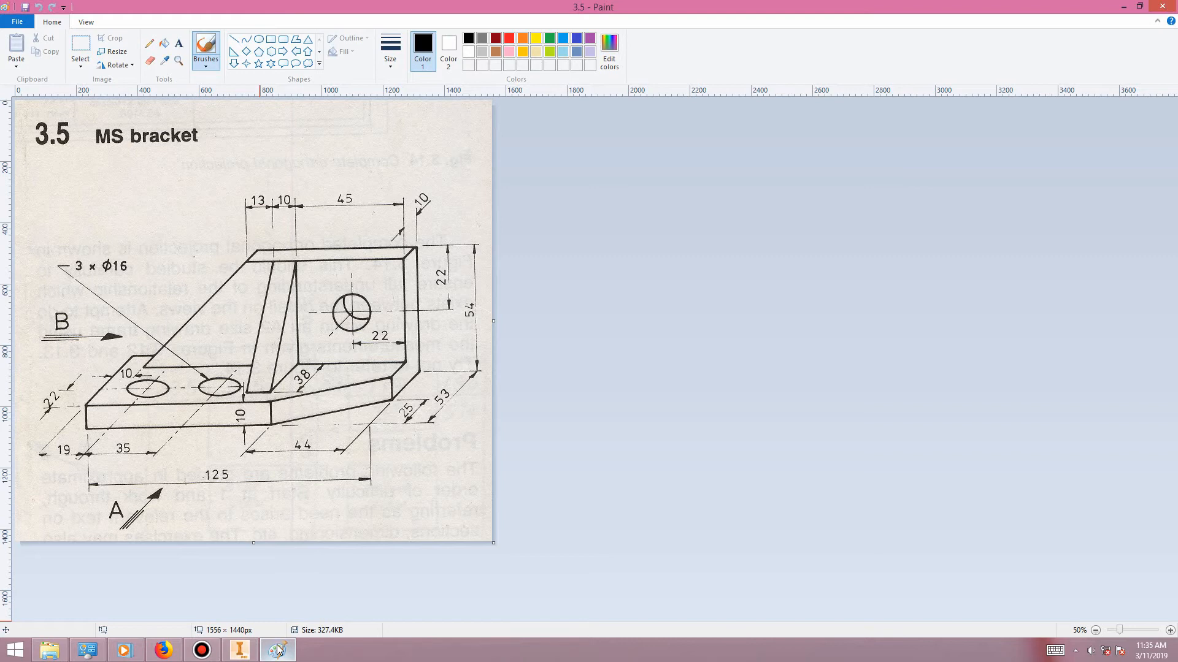
{"action": "left_click", "coordinate": [276, 651]}
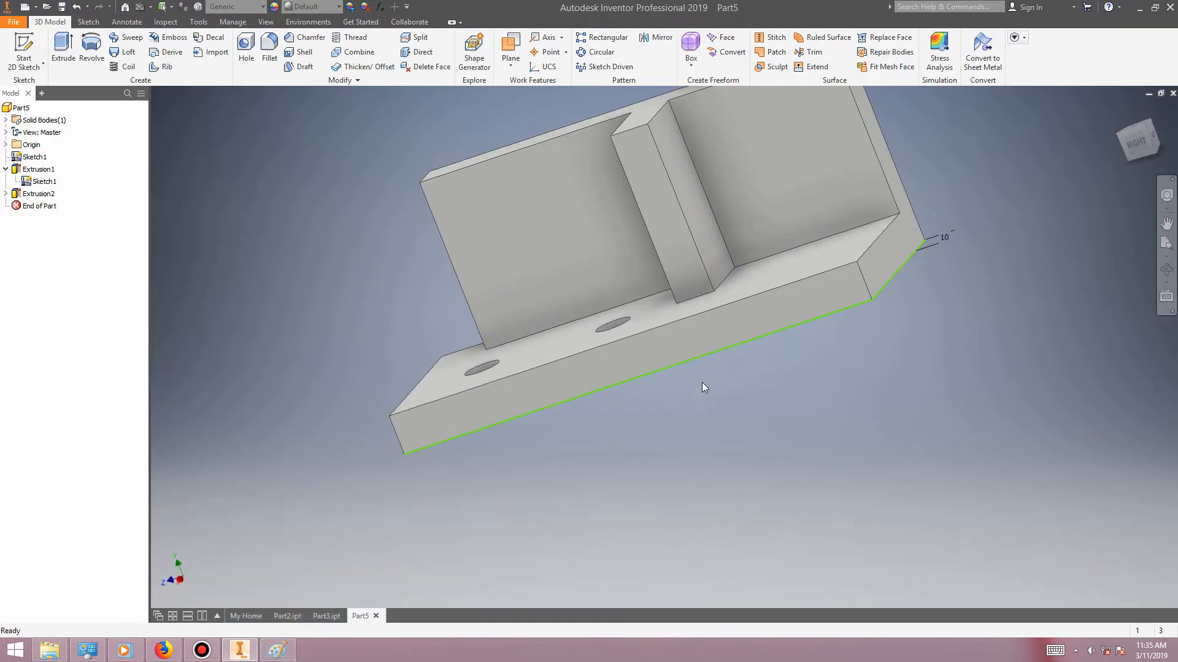
Start a new sketch on the base plate's top face, framing the front corner on the side without holes.
{"action": "left_click", "coordinate": [1168, 270]}
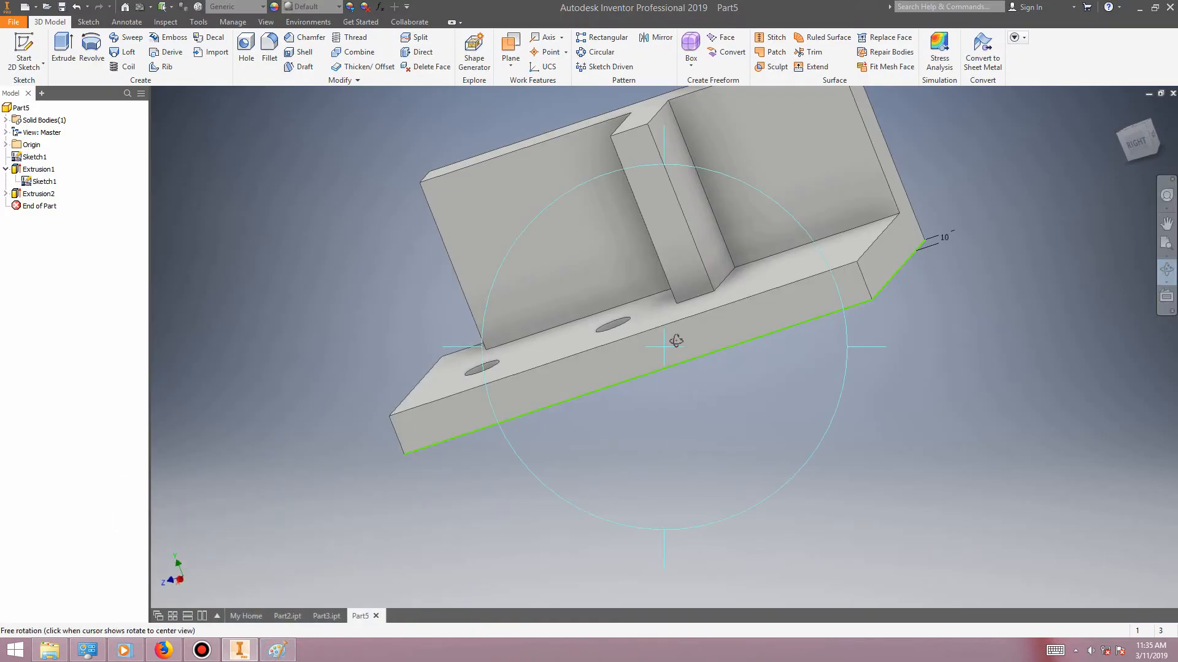
{"action": "left_click_drag", "start_coordinate": [673, 337], "coordinate": [690, 395]}
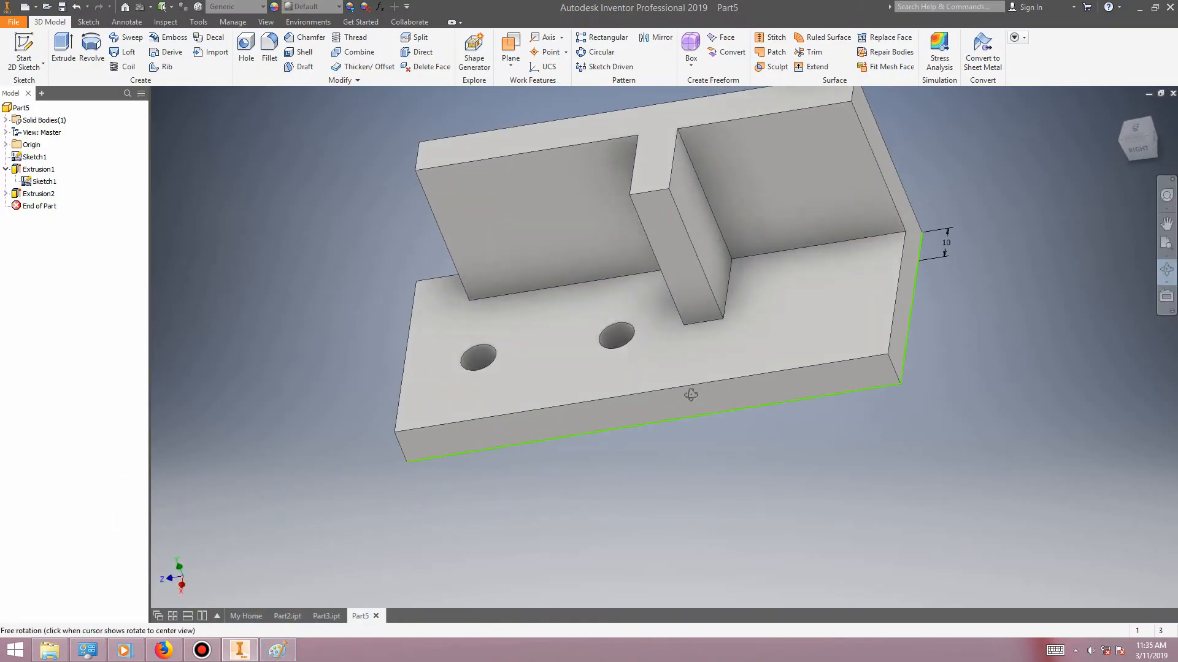
{"action": "key", "text": "Escape"}
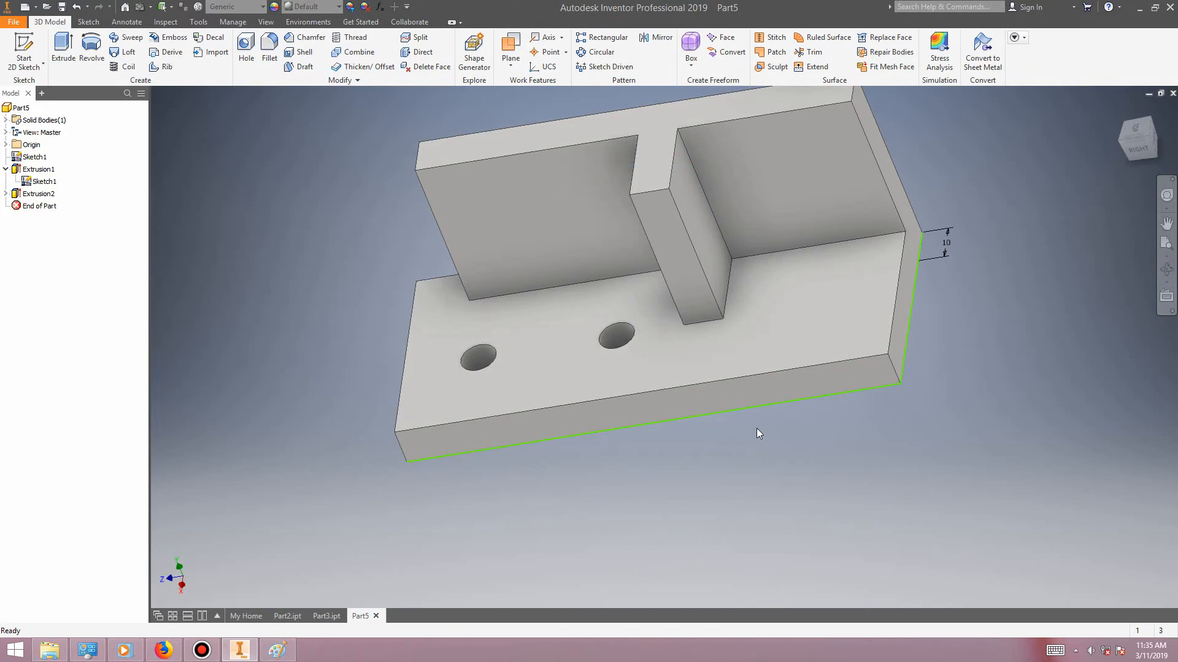
{"action": "right_click", "coordinate": [692, 360]}
{"action": "left_click", "coordinate": [706, 395]}
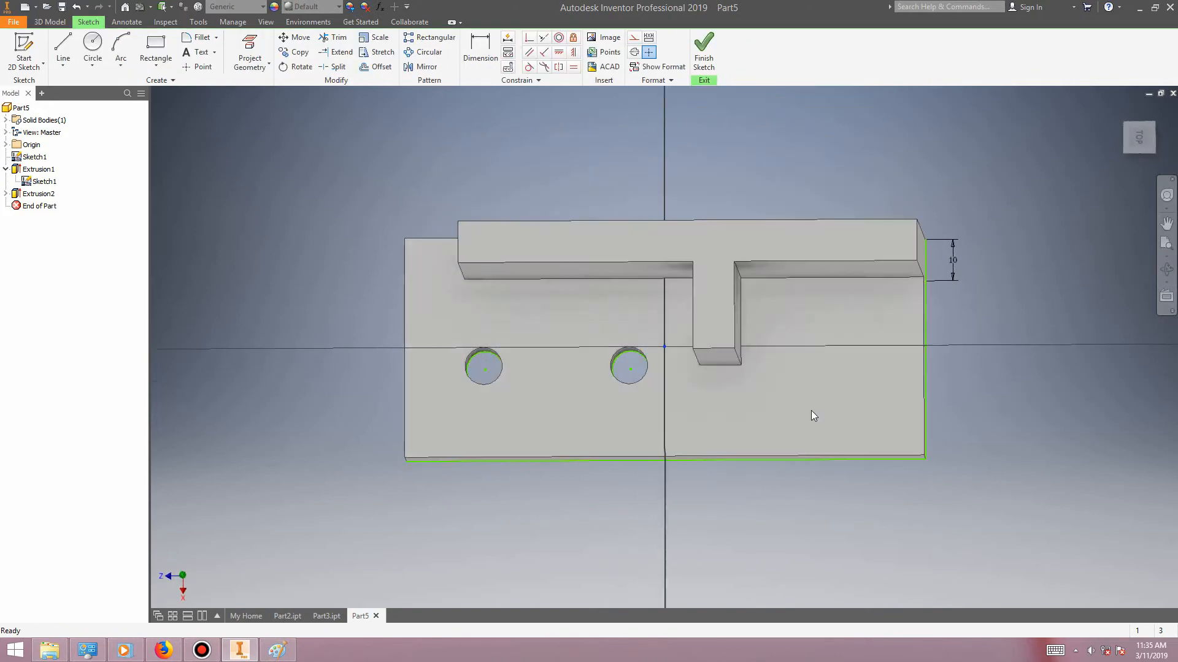
{"action": "scroll", "coordinate": [837, 426], "scroll_direction": "down", "scroll_amount": 3}
{"action": "middle_click_drag", "start_coordinate": [837, 425], "coordinate": [736, 367]}
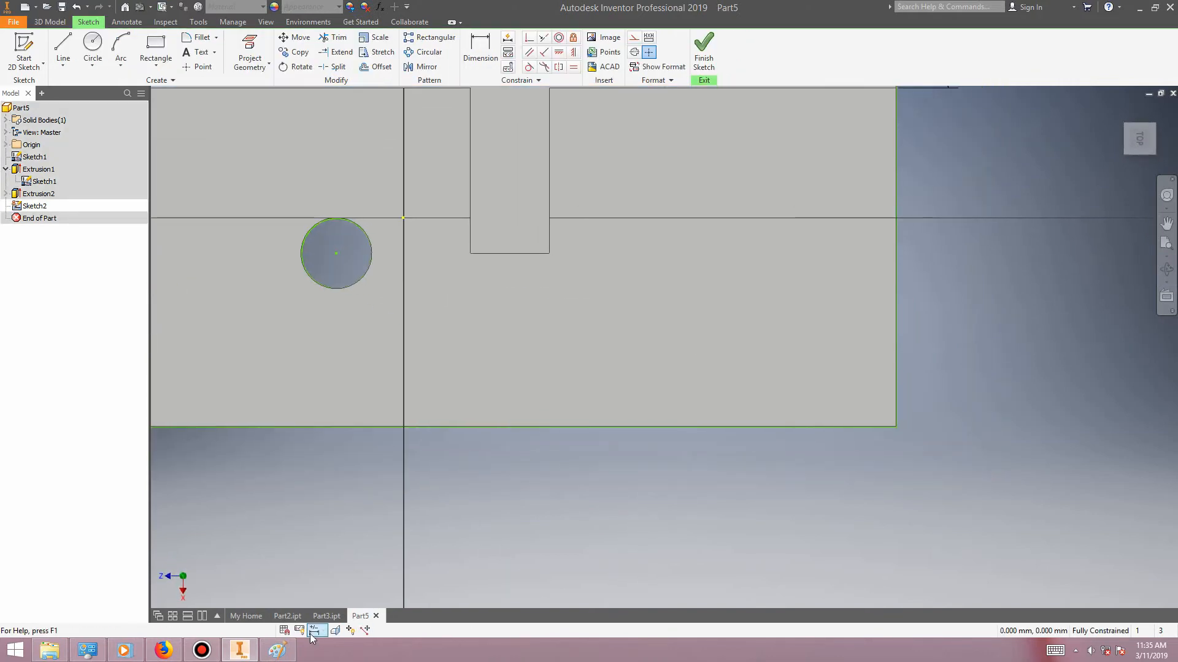
Check the bracket drawing in Paint, then draw a rectangle 44 mm wide and 25 mm high from the plate's lower-right corner.
{"action": "left_click", "coordinate": [274, 654]}
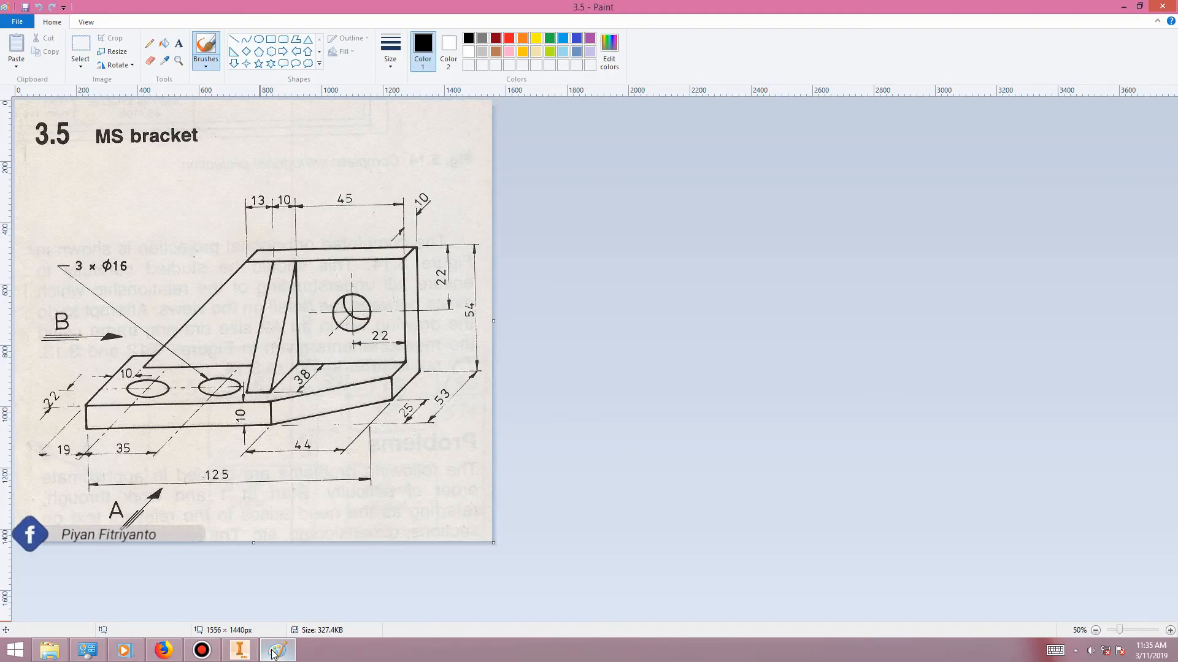
{"action": "left_click", "coordinate": [275, 654]}
{"action": "left_click", "coordinate": [156, 46]}
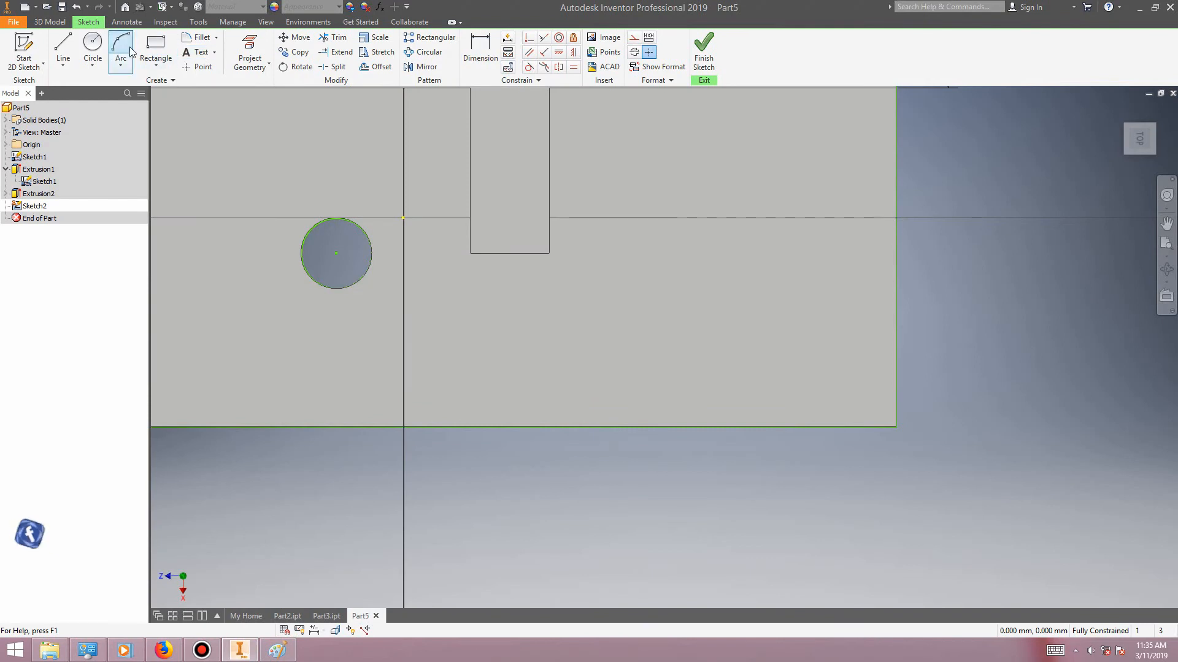
{"action": "left_click", "coordinate": [896, 427]}
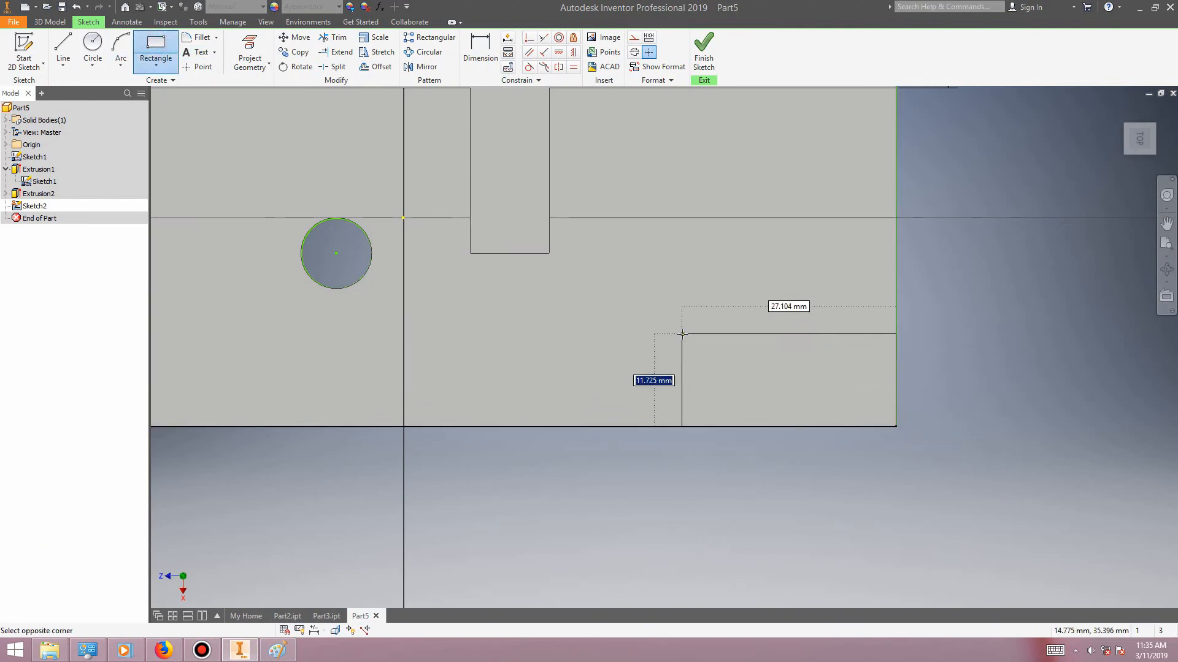
{"action": "type", "text": "44"}
{"action": "key", "text": "Tab"}
{"action": "type", "text": "25"}
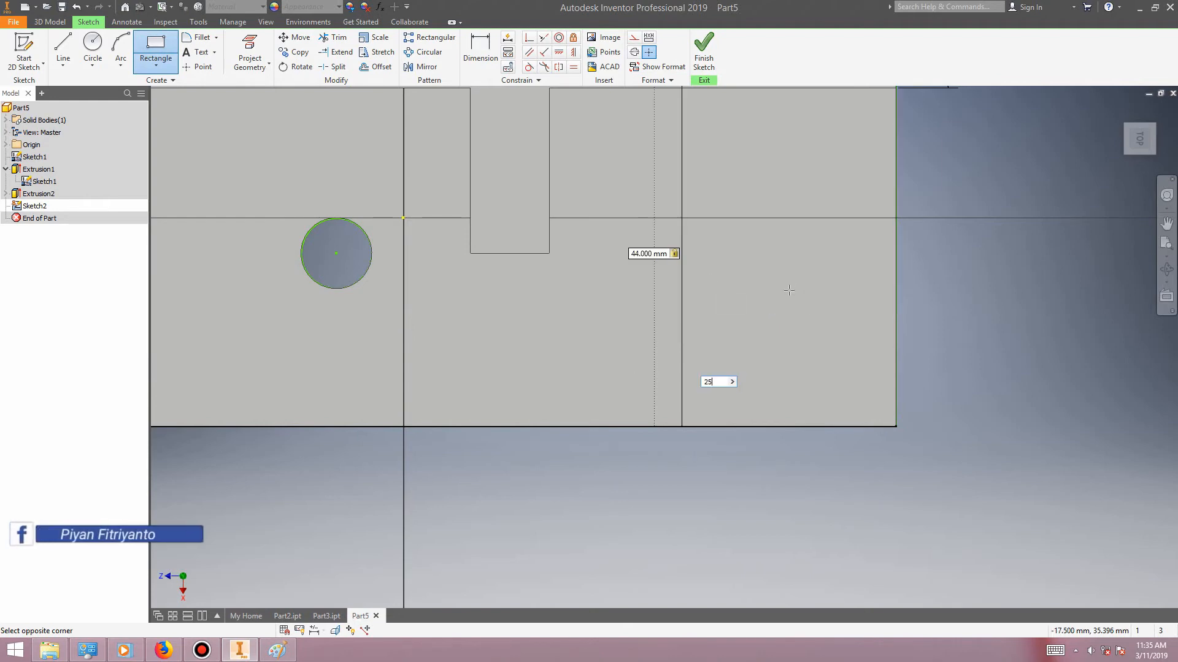
{"action": "key", "text": "Tab"}
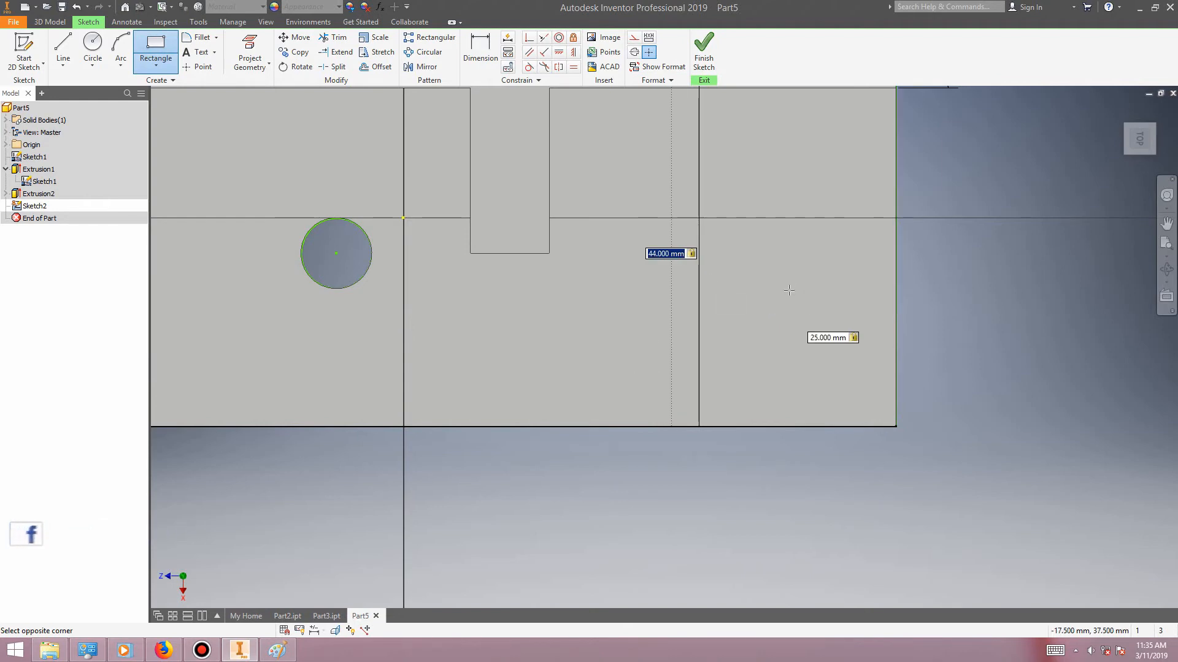
{"action": "type", "text": "25"}
{"action": "key", "text": "Tab"}
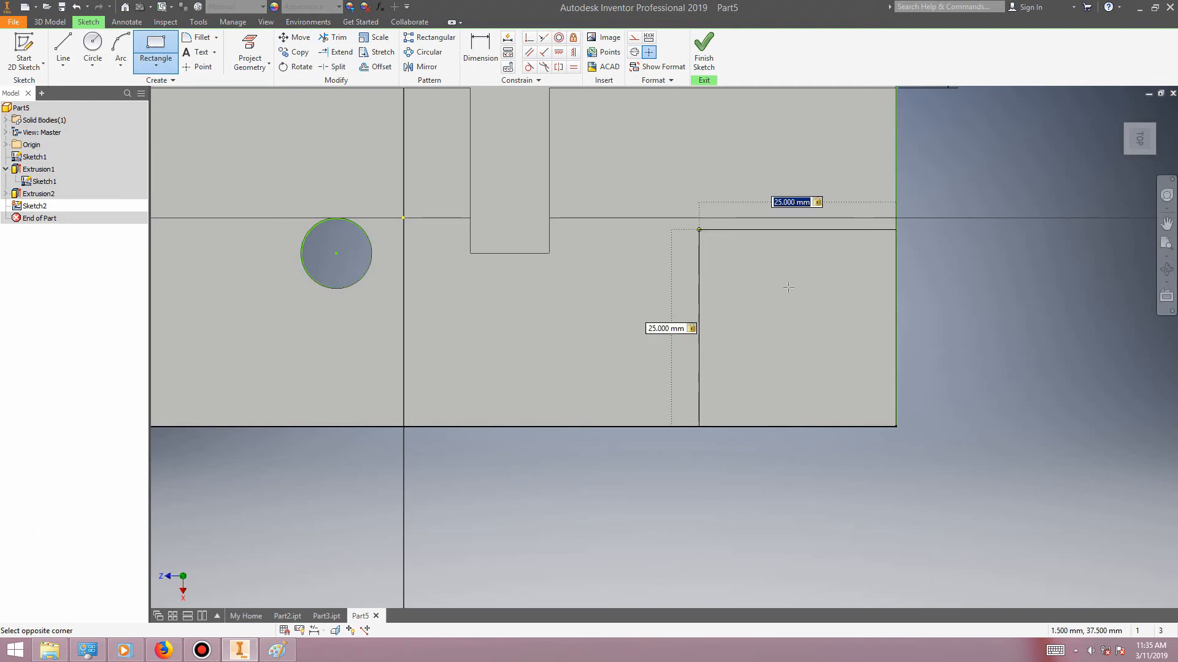
{"action": "type", "text": "44"}
{"action": "key", "text": "Return"}
{"action": "key", "text": "Escape"}
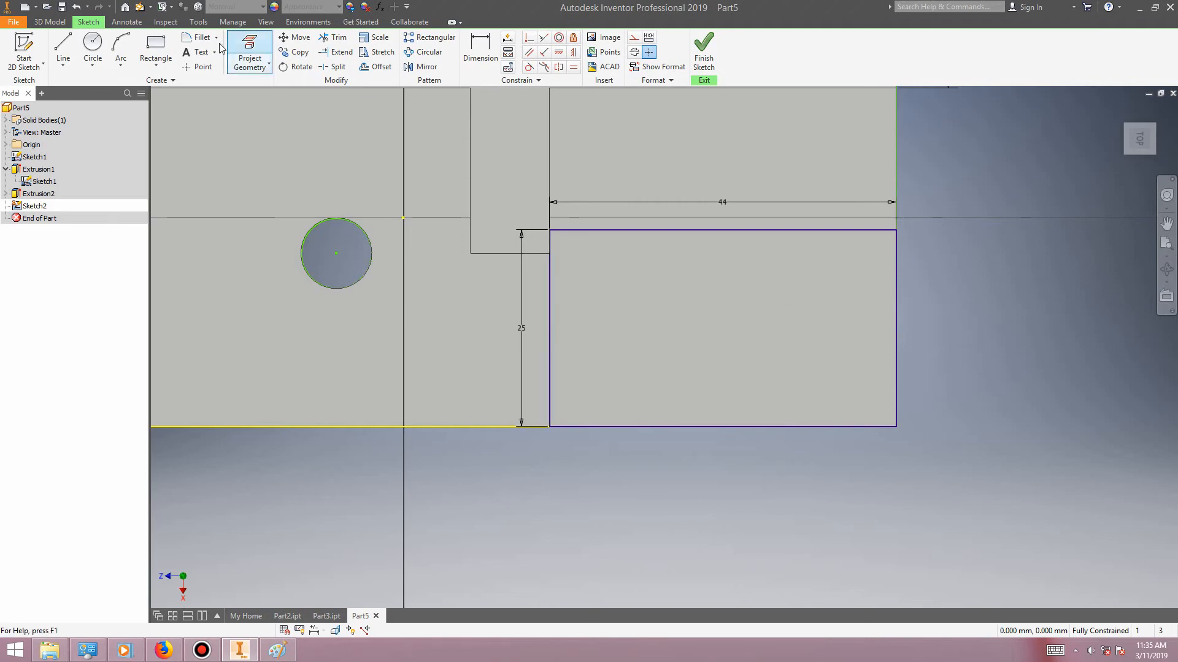
Draw a diagonal line from the rectangle's upper-right corner to its lower-left corner for the plate's angled cut.
{"action": "left_click", "coordinate": [64, 49]}
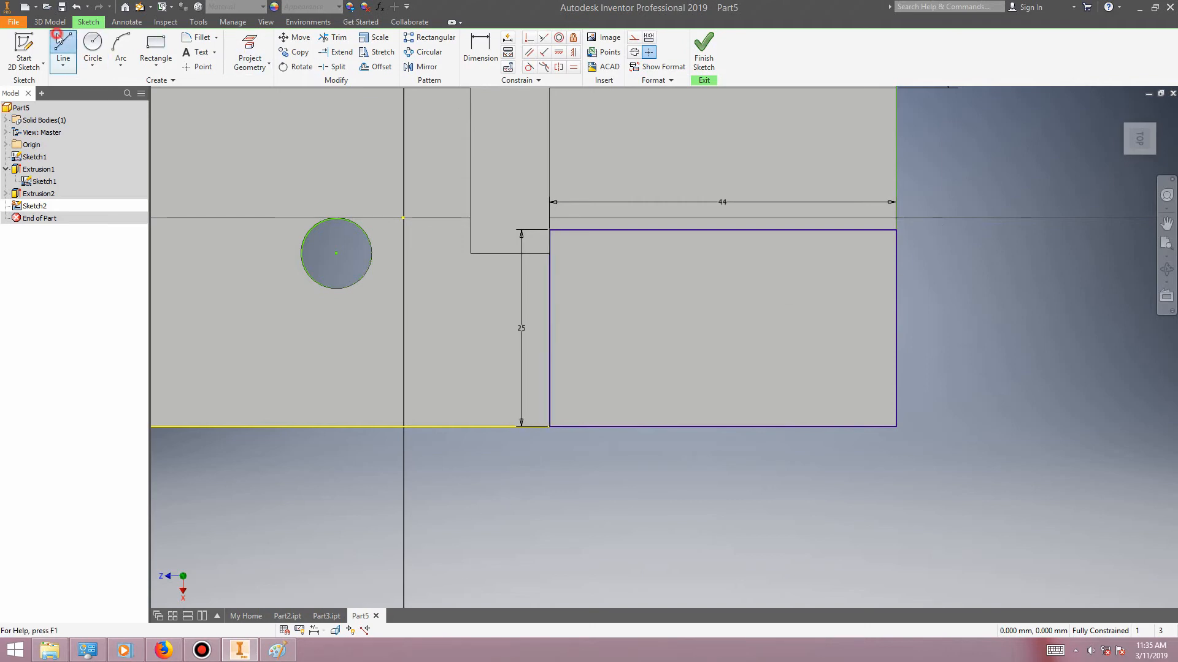
{"action": "left_click", "coordinate": [896, 231]}
{"action": "left_click", "coordinate": [549, 426]}
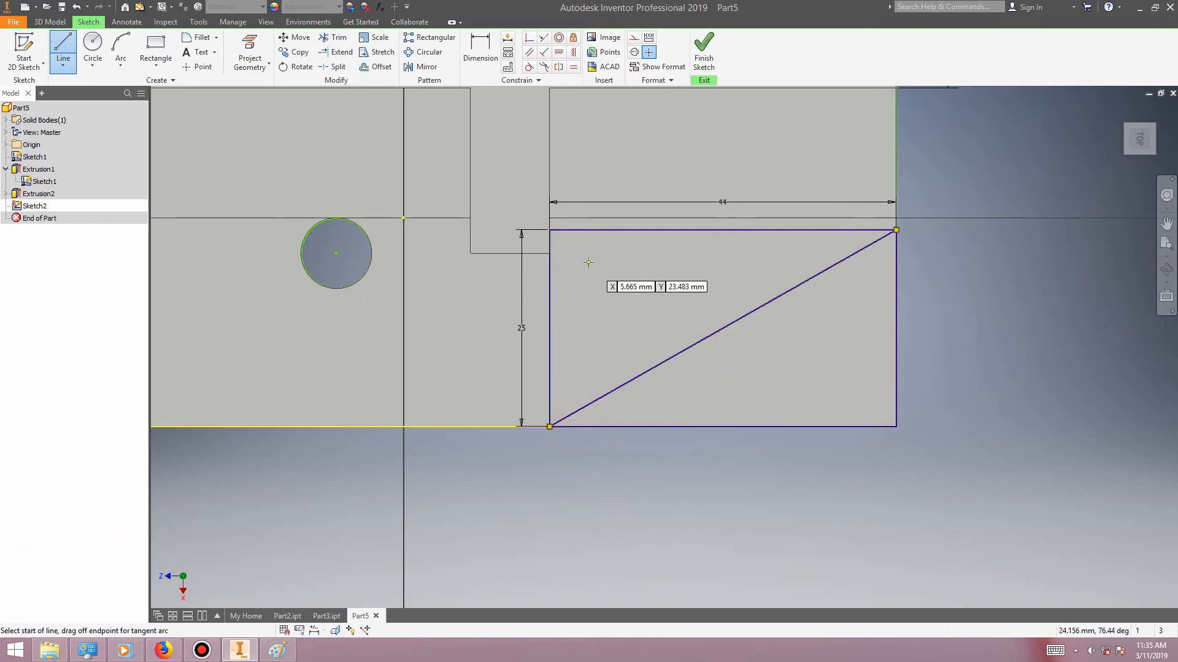
Delete the construction rectangle's inner vertical and upper edges, leaving a triangle at the plate corner, and finish the sketch.
{"action": "key", "text": "Escape"}
{"action": "key", "text": "Delete"}
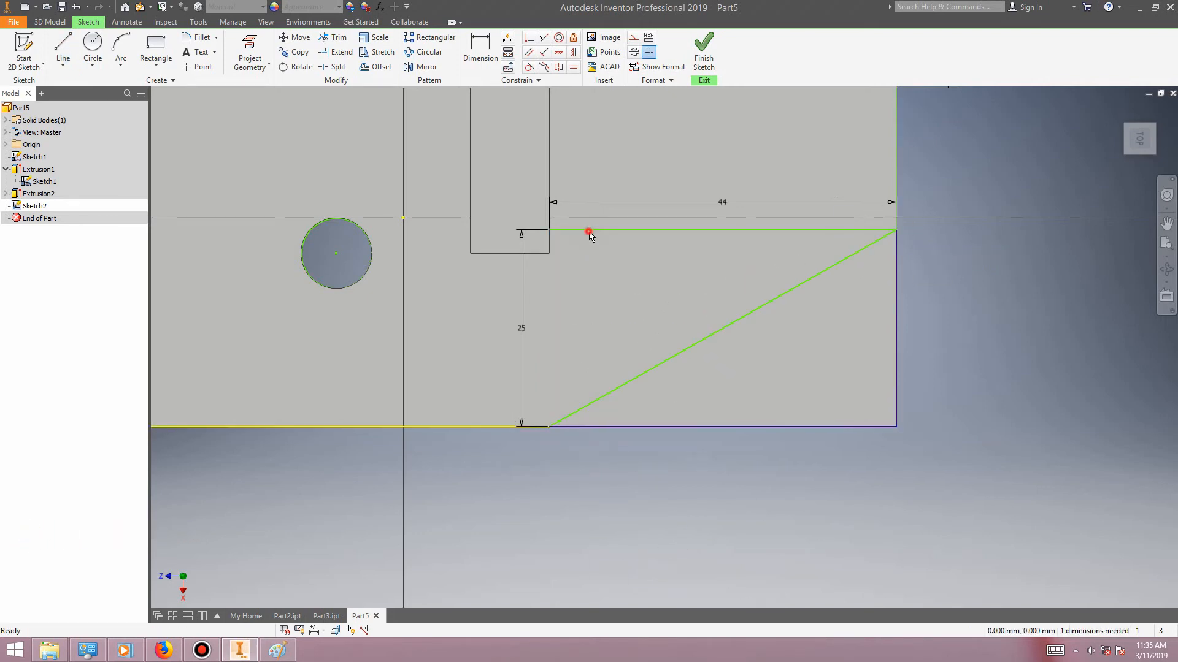
{"action": "left_click", "coordinate": [607, 230]}
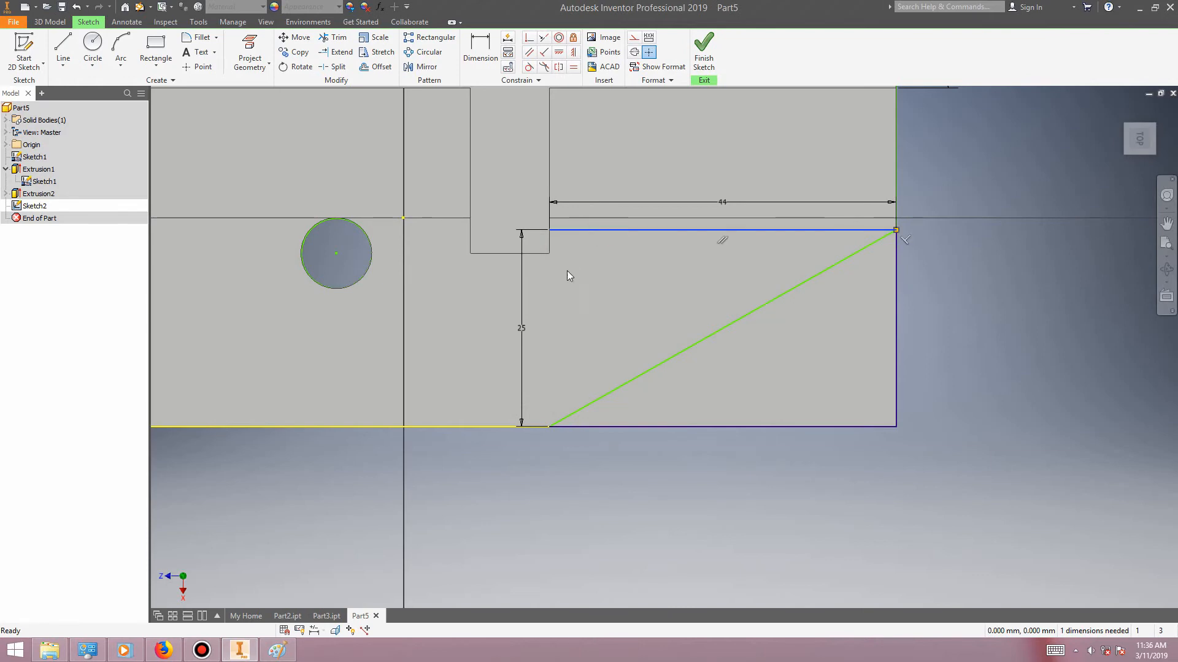
{"action": "key", "text": "Delete"}
{"action": "left_click", "coordinate": [705, 58]}
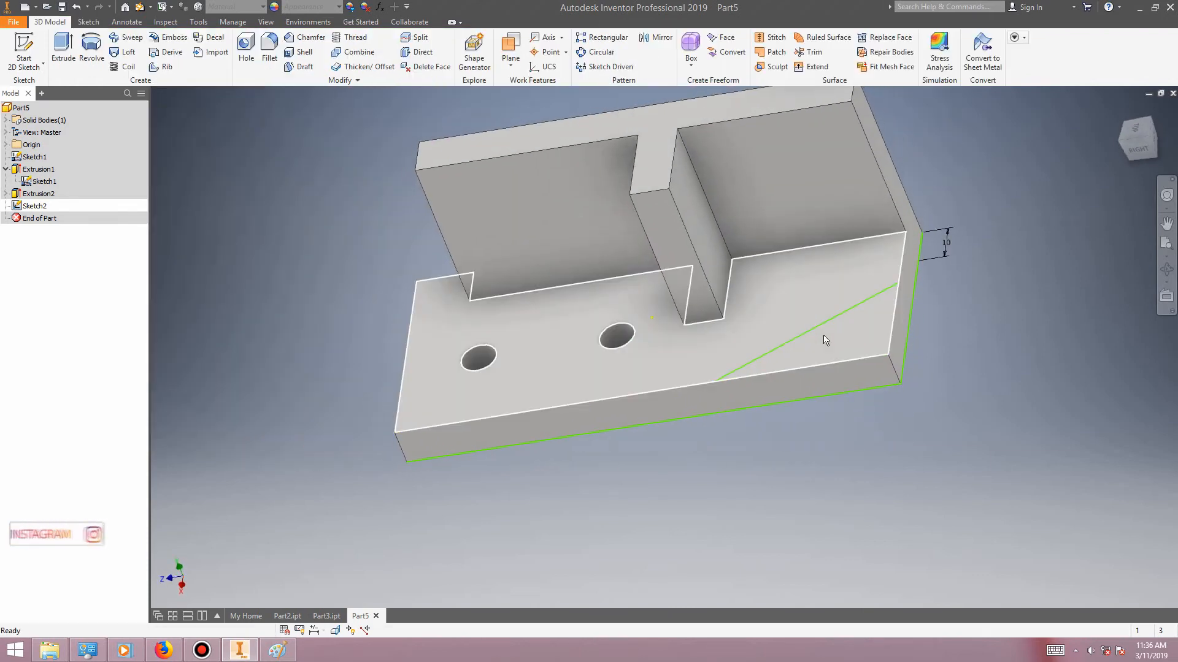
Cut the triangular corner profile 54 mm downward through the base plate with Extrude.
{"action": "key", "text": "e"}
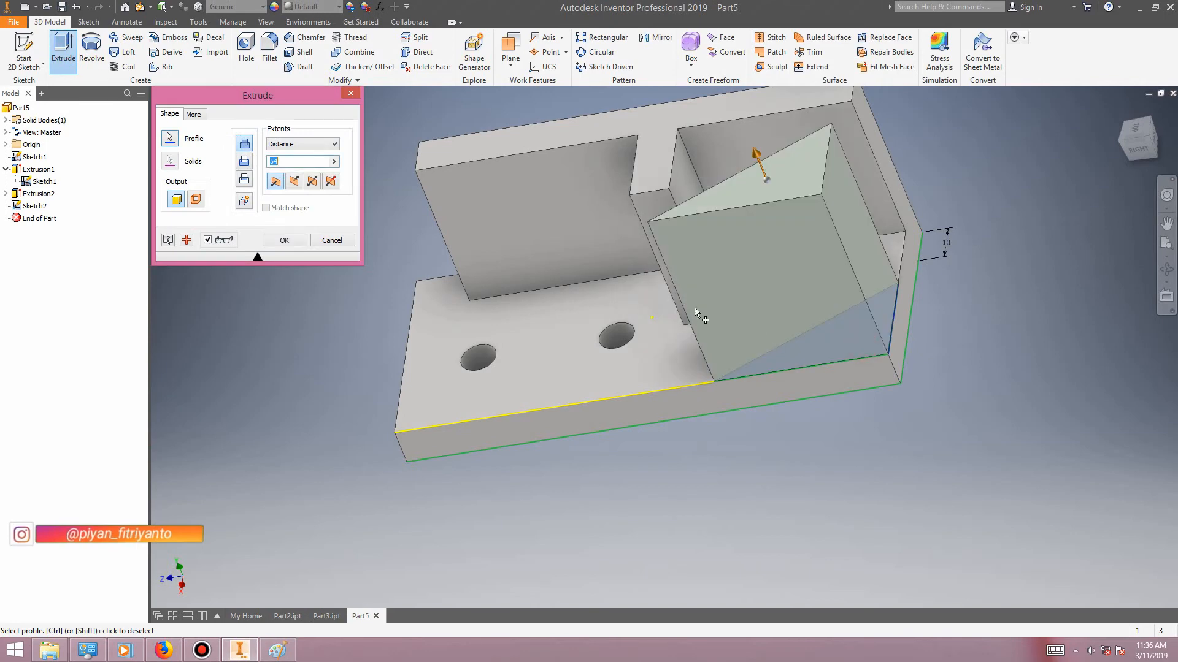
{"action": "left_click", "coordinate": [294, 181]}
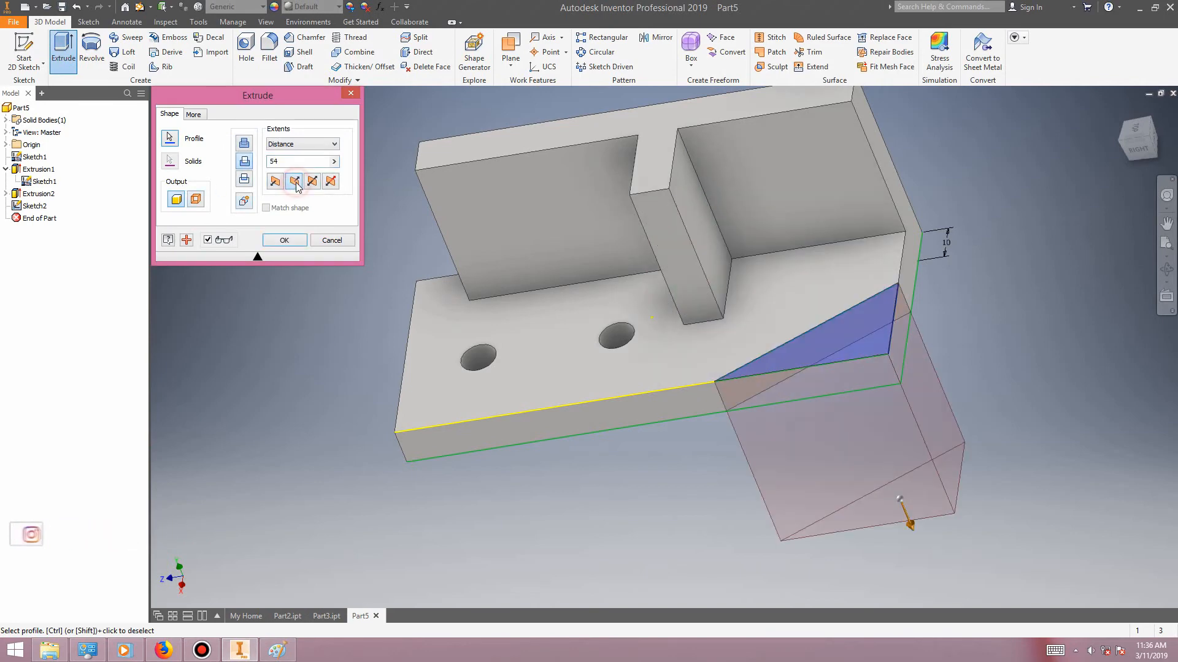
{"action": "left_click", "coordinate": [284, 240]}
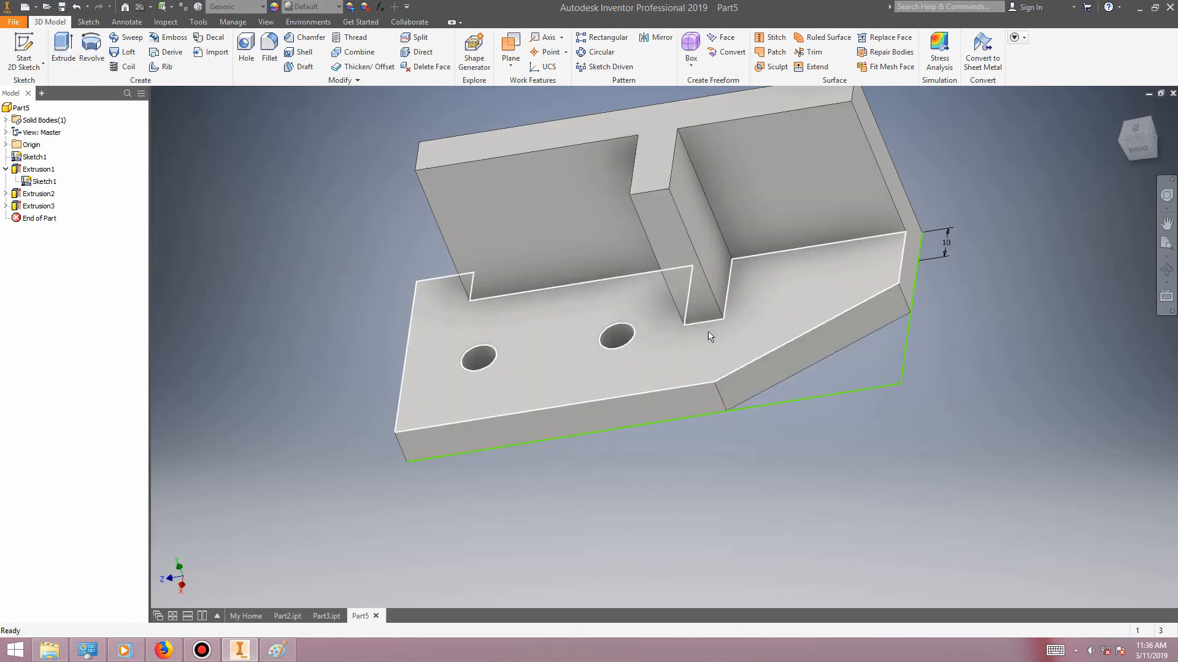
{"action": "right_click", "coordinate": [694, 308]}
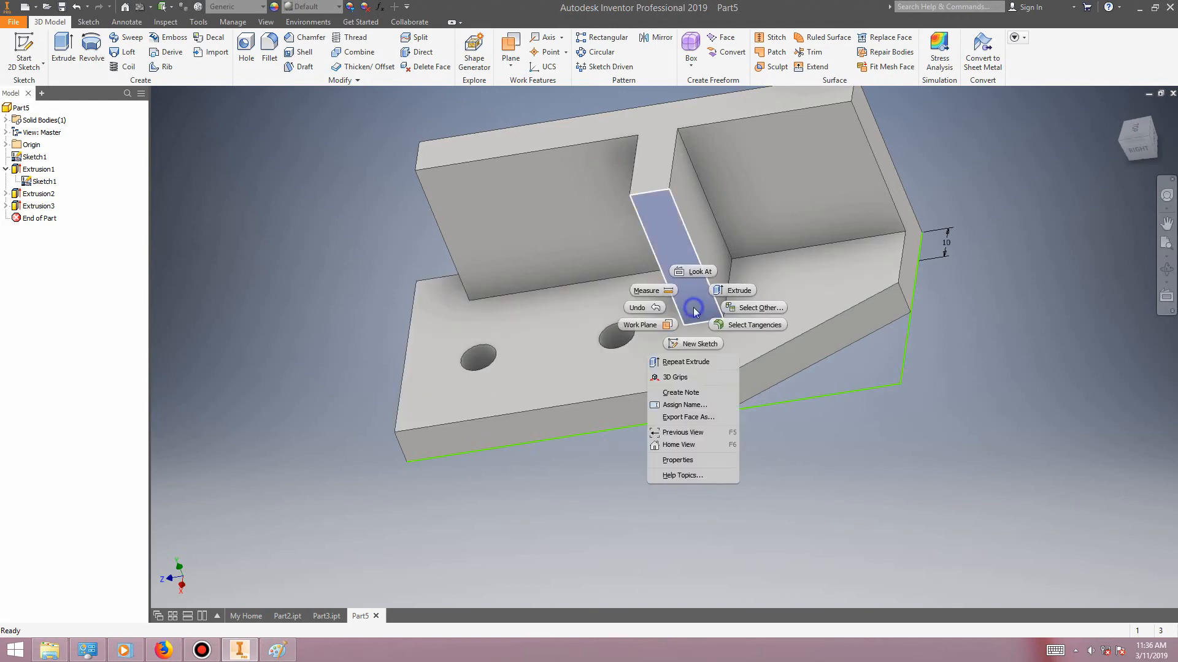
{"action": "left_click", "coordinate": [681, 343]}
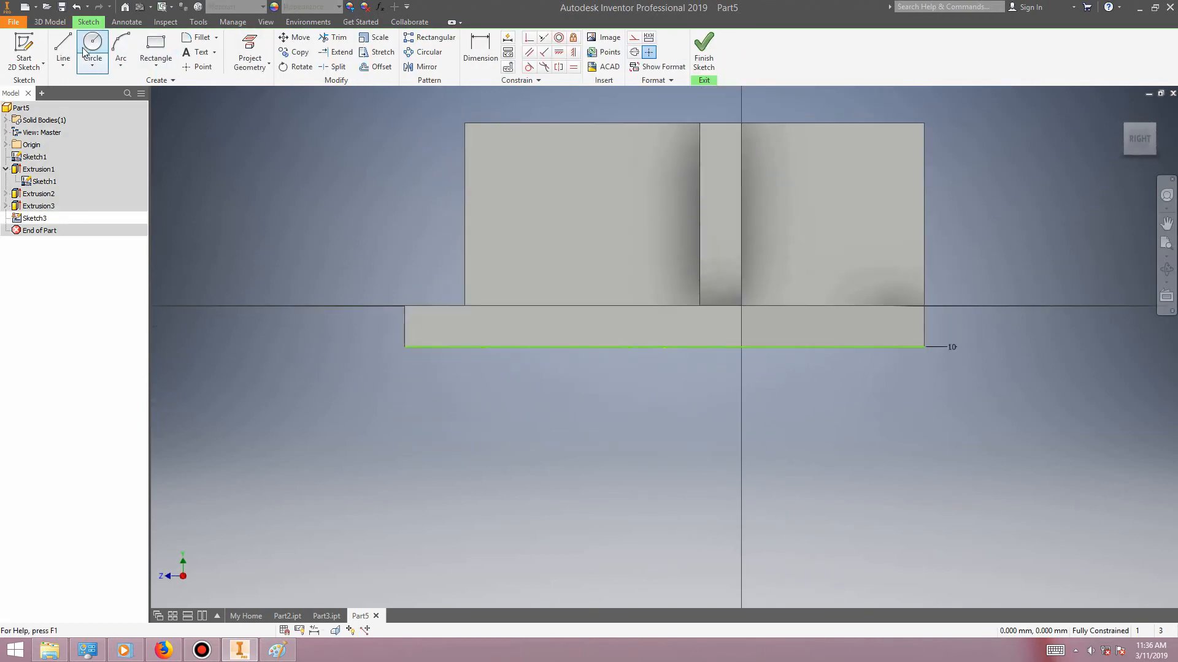
{"action": "left_click", "coordinate": [155, 49]}
{"action": "left_click", "coordinate": [700, 123]}
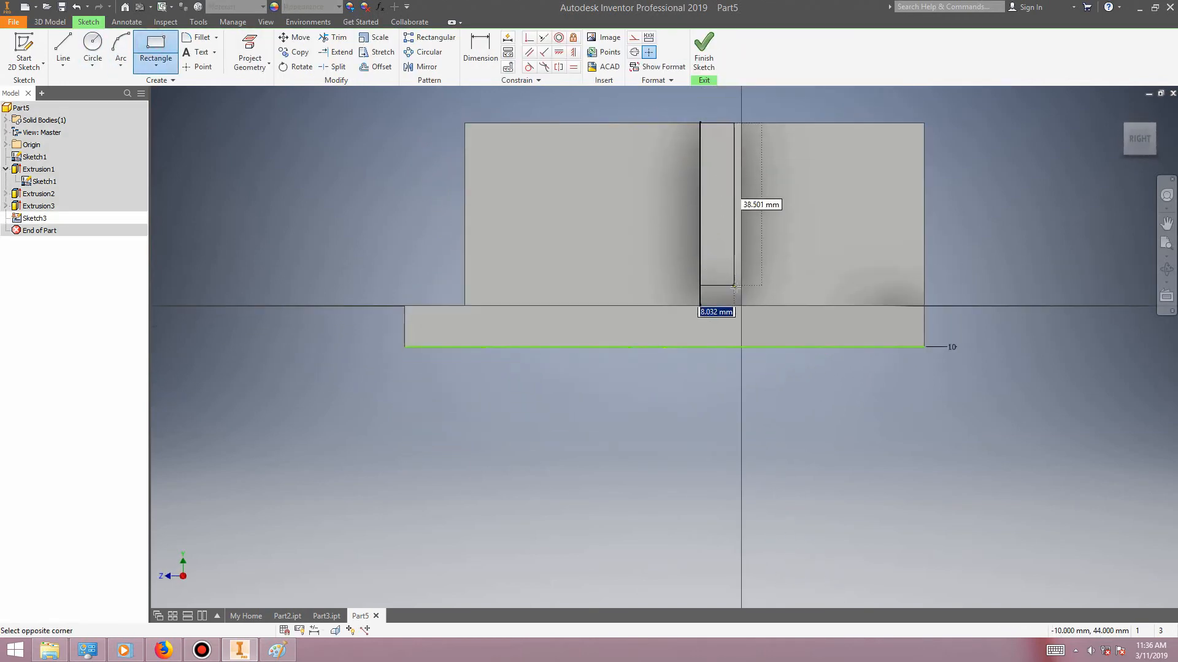
{"action": "left_click", "coordinate": [742, 306]}
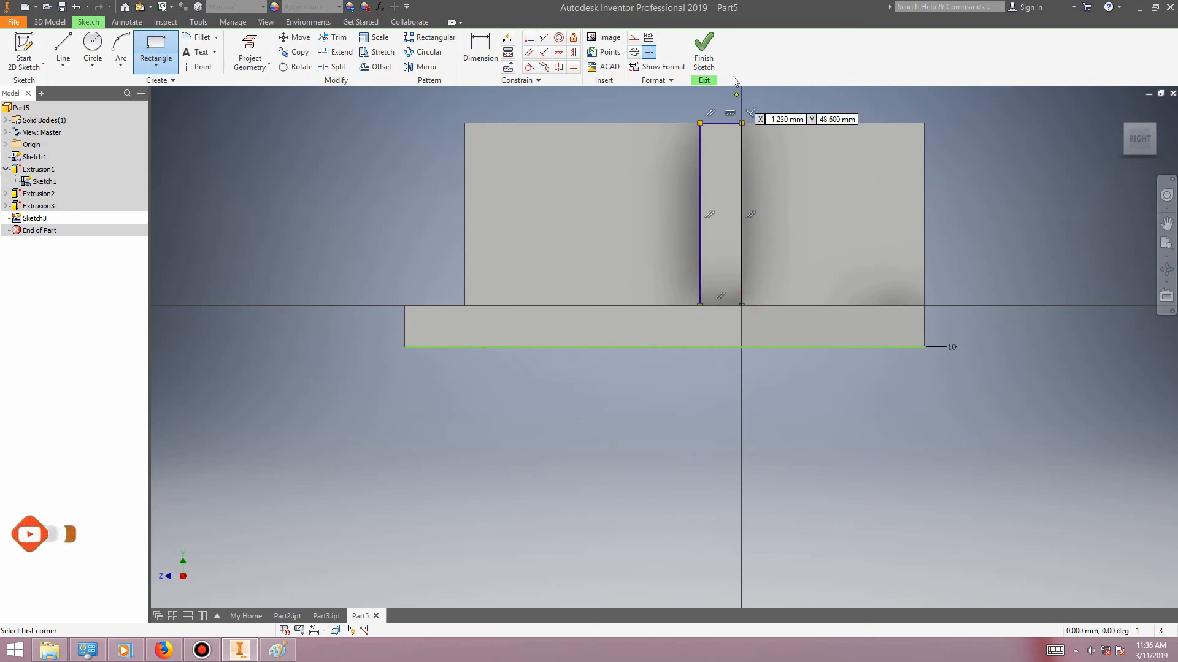
{"action": "left_click", "coordinate": [704, 49]}
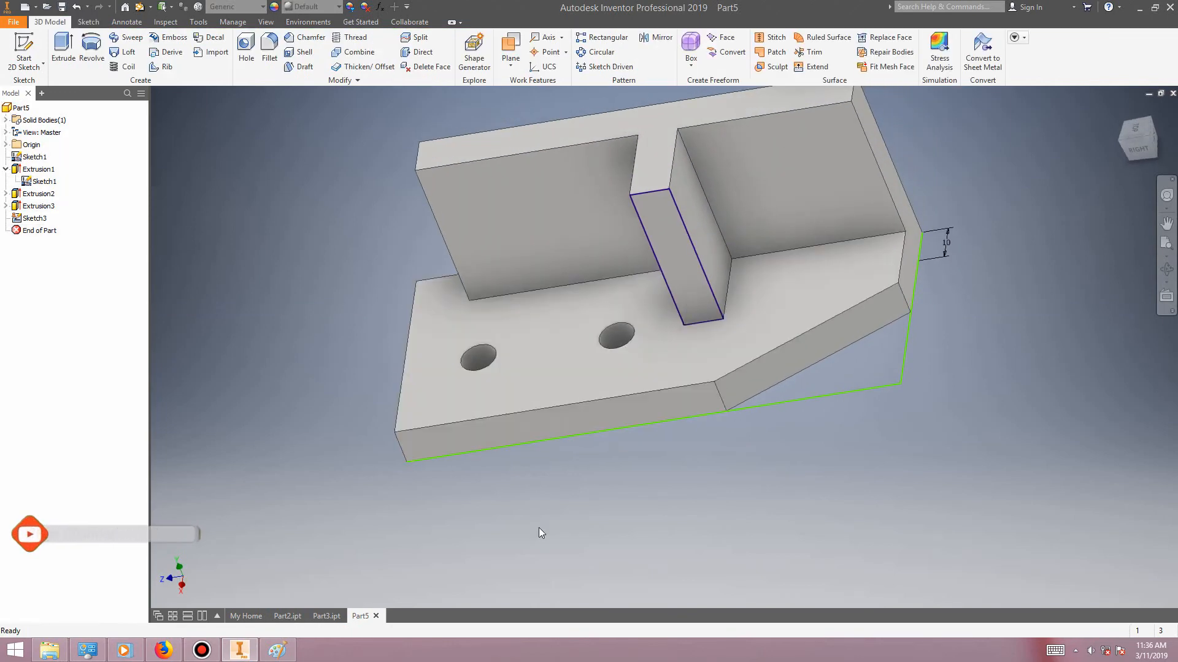
{"action": "left_click", "coordinate": [294, 651]}
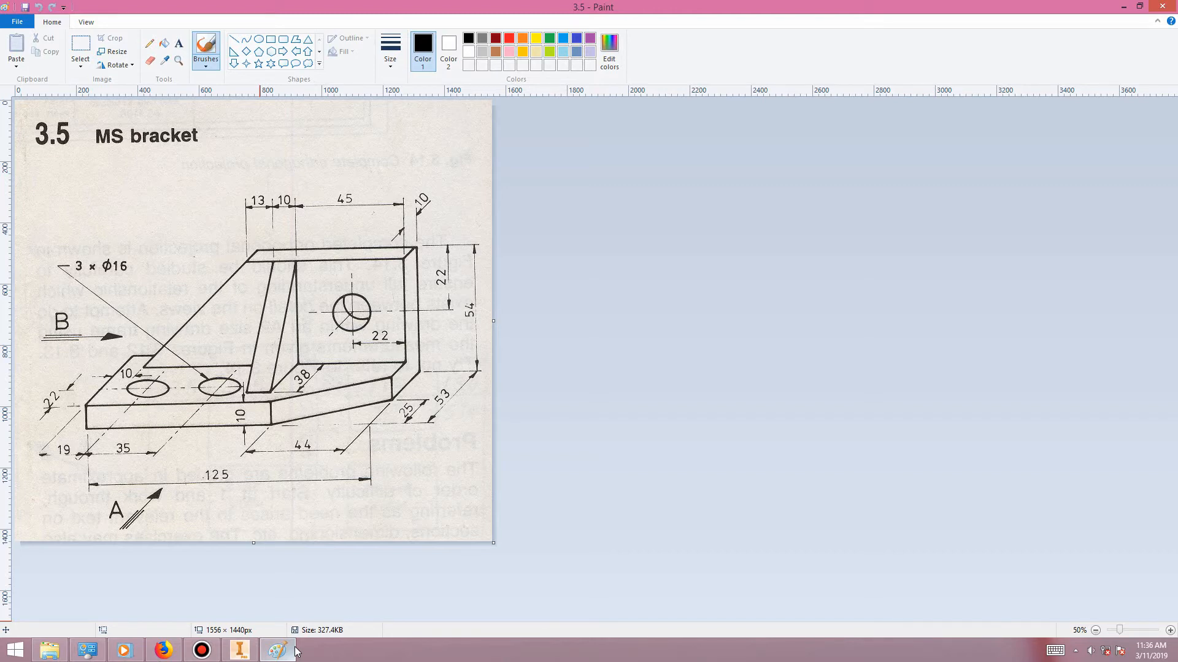
{"action": "left_click", "coordinate": [295, 652]}
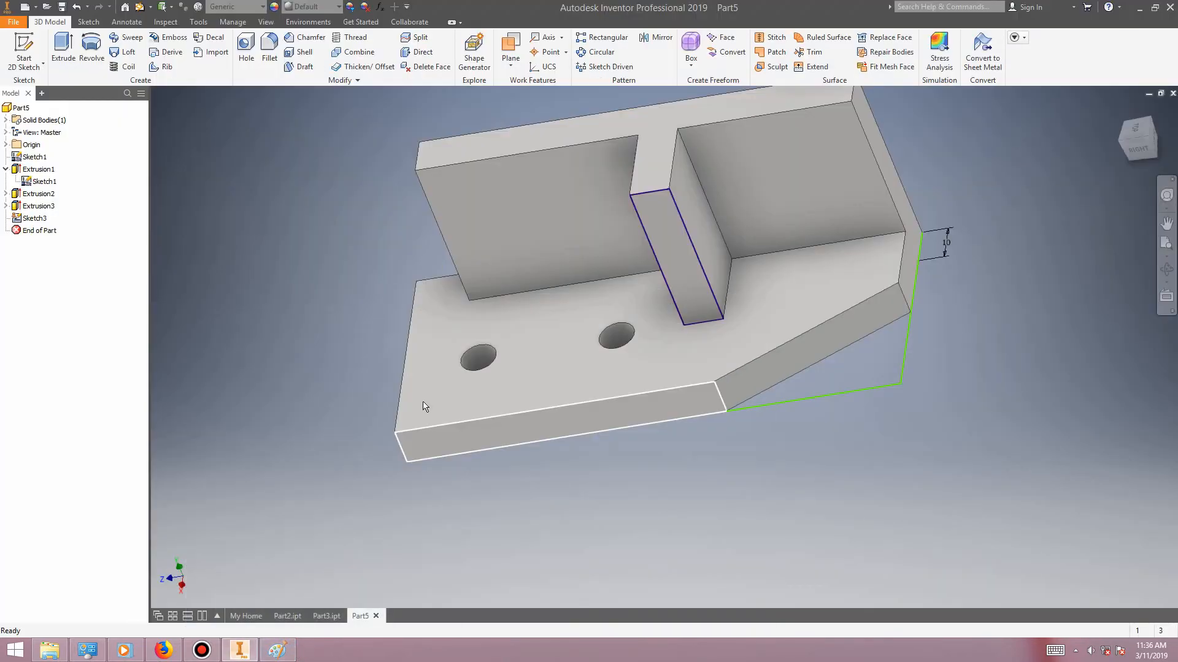
{"action": "key", "text": "ctrl+z"}
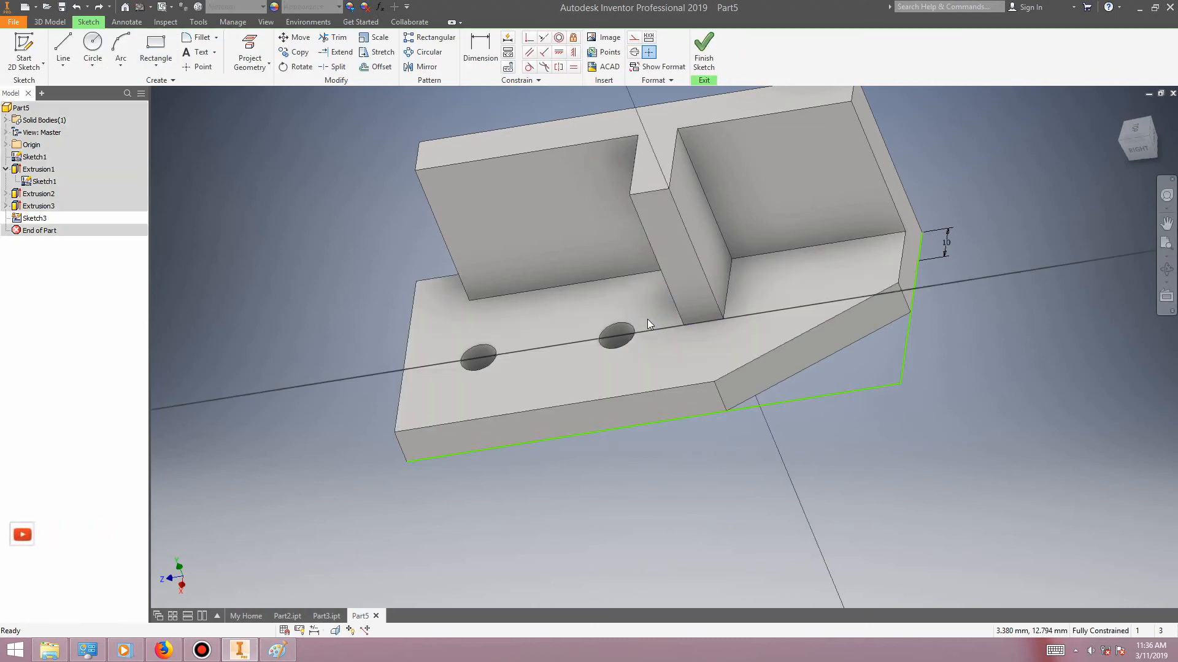
{"action": "left_click", "coordinate": [704, 49]}
Sketch a triangle on the rib's side face, sloping from its upper corner at the wall to its lower front corner, and finish the sketch.
{"action": "right_click", "coordinate": [701, 211]}
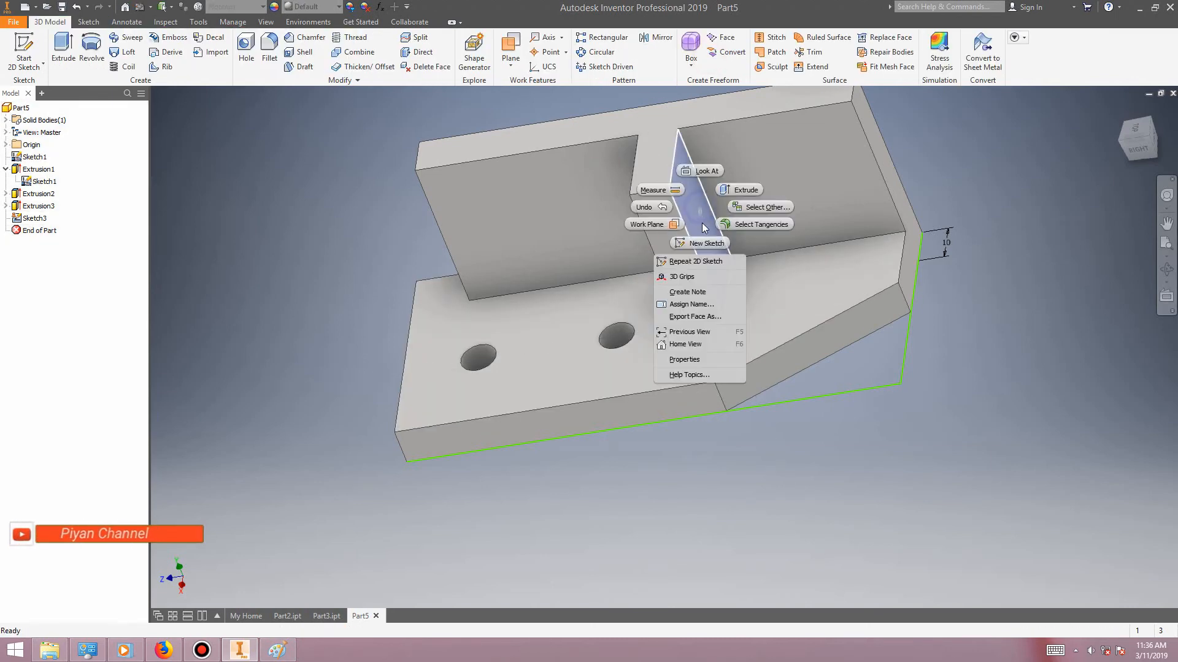
{"action": "left_click", "coordinate": [693, 262]}
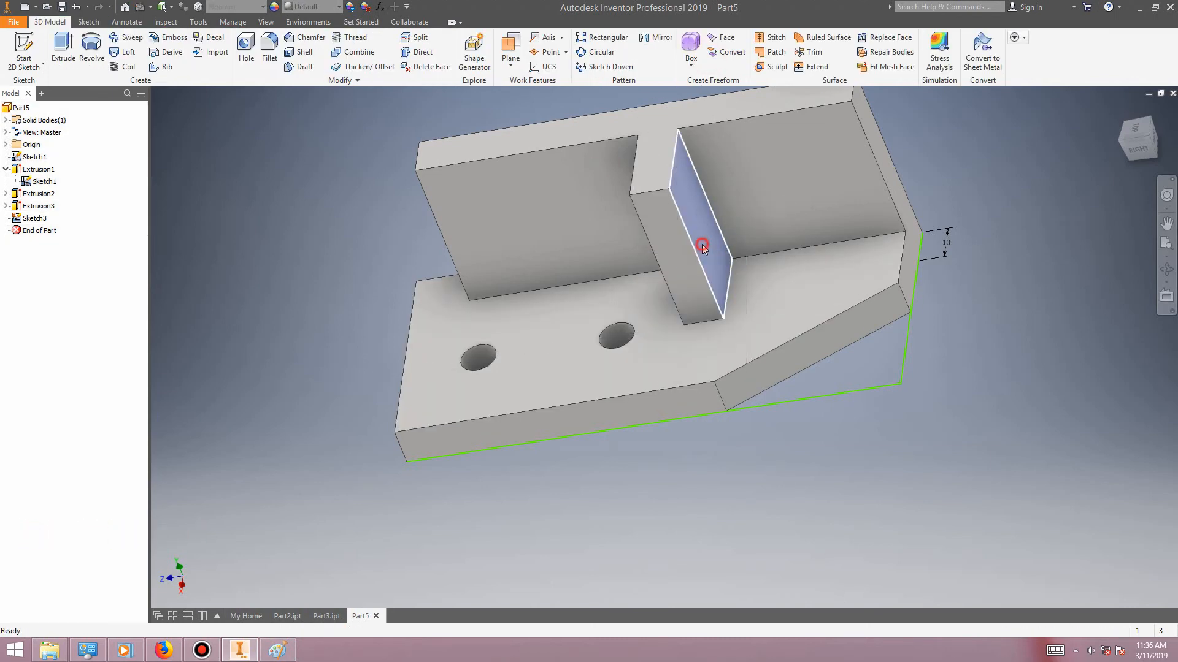
{"action": "left_click", "coordinate": [63, 49]}
{"action": "scroll", "coordinate": [616, 191], "scroll_direction": "up", "scroll_amount": 3}
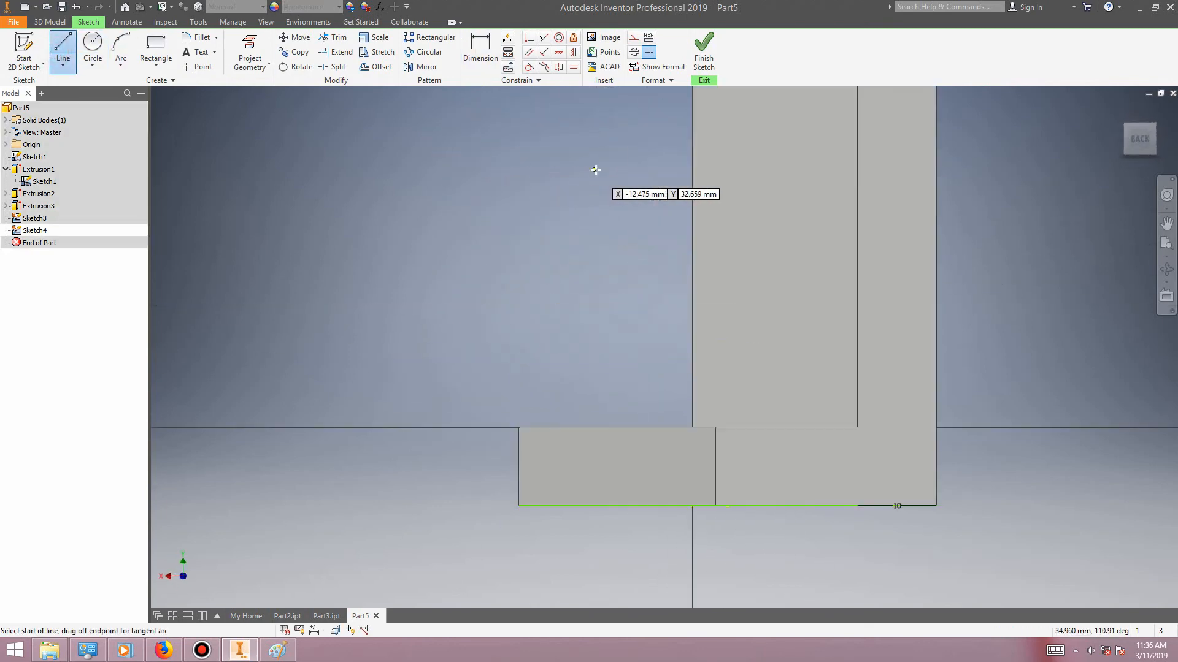
{"action": "scroll", "coordinate": [810, 179], "scroll_direction": "down", "scroll_amount": 3}
{"action": "left_click", "coordinate": [837, 122]}
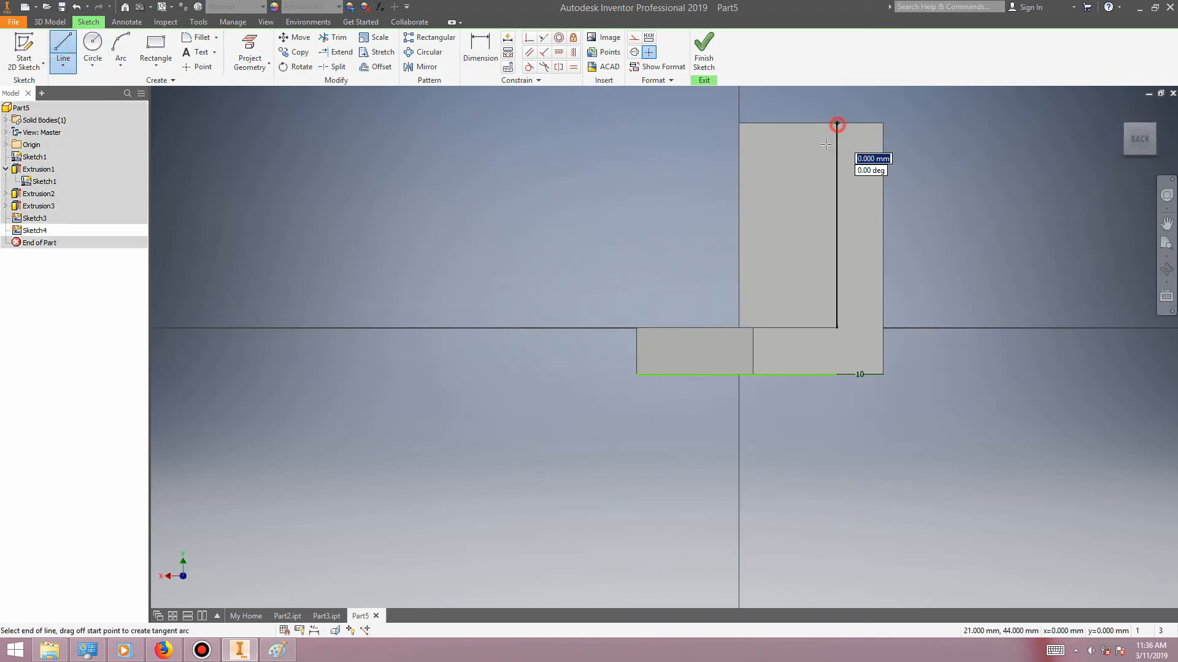
{"action": "left_click", "coordinate": [739, 325]}
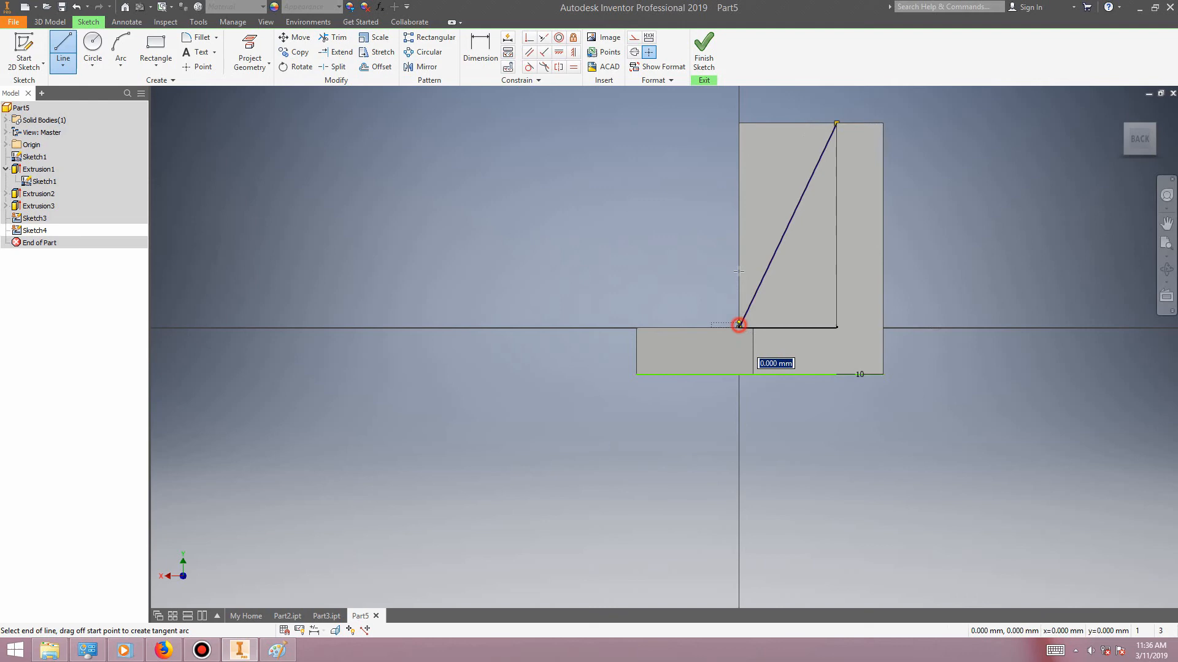
{"action": "left_click", "coordinate": [739, 122]}
{"action": "left_click", "coordinate": [836, 123]}
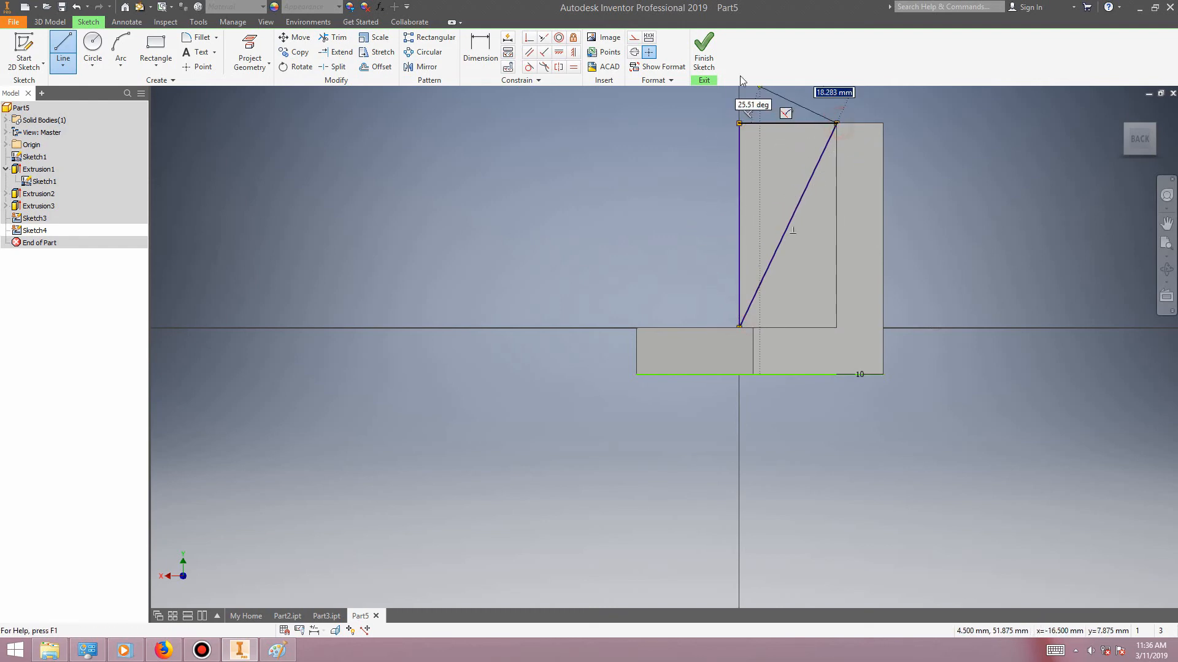
{"action": "left_click", "coordinate": [704, 52]}
Extrude the rib's triangular front profile 54 mm as a cut through the rib to give it a sloped front.
{"action": "left_click", "coordinate": [70, 56]}
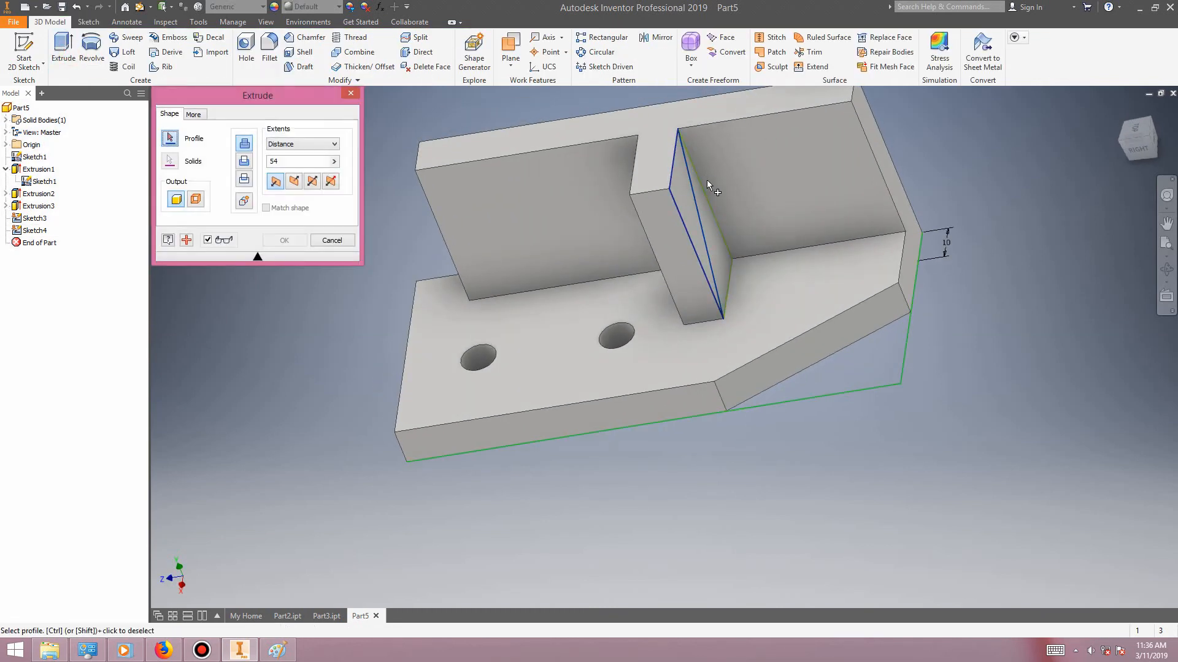
{"action": "left_click", "coordinate": [685, 193]}
{"action": "left_click", "coordinate": [295, 182]}
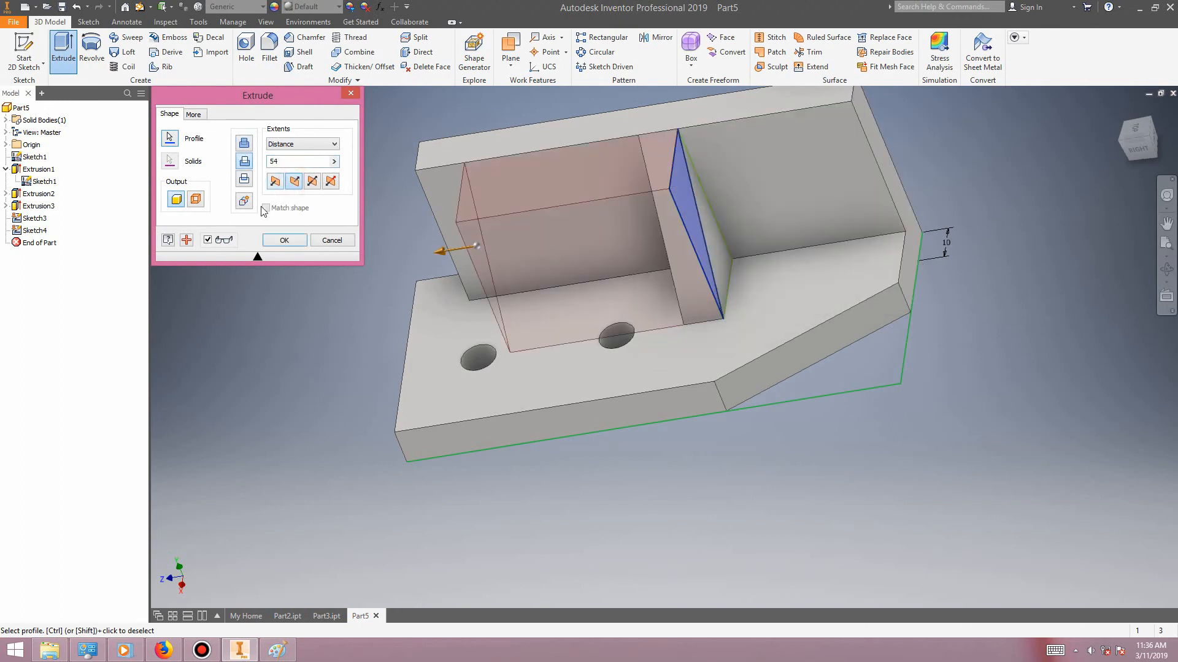
{"action": "left_click", "coordinate": [297, 241]}
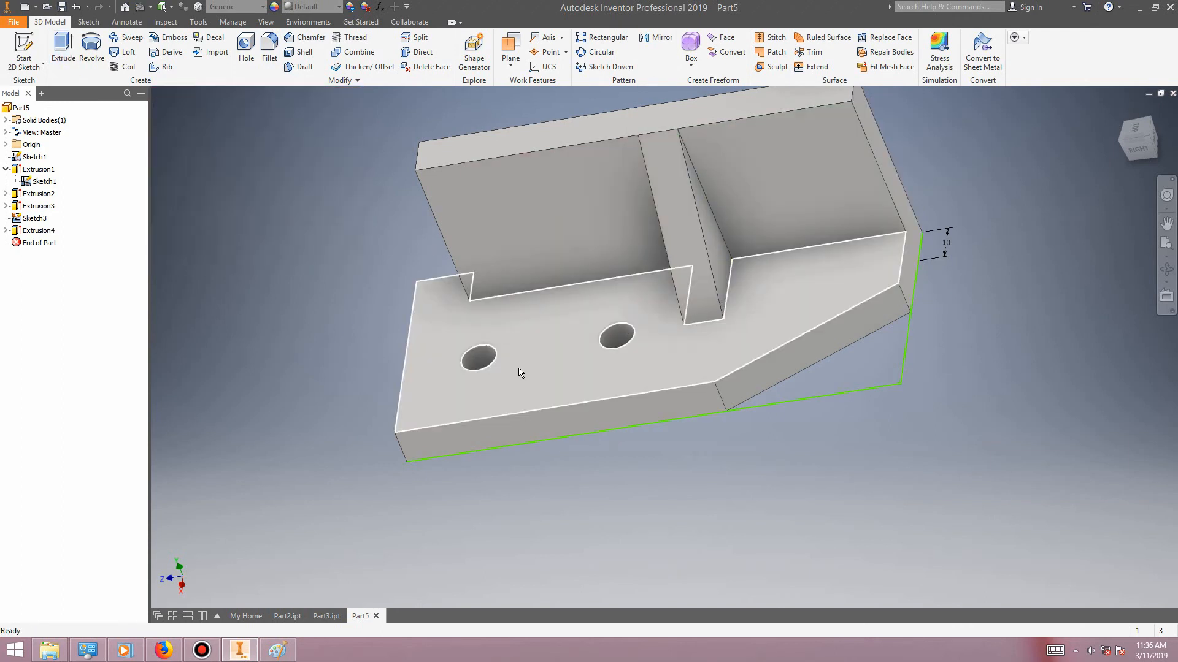
Check the bracket drawing in Paint, then start a new sketch on the wall's front face on the hole side of the rib.
{"action": "left_click", "coordinate": [279, 650]}
{"action": "left_click", "coordinate": [279, 650]}
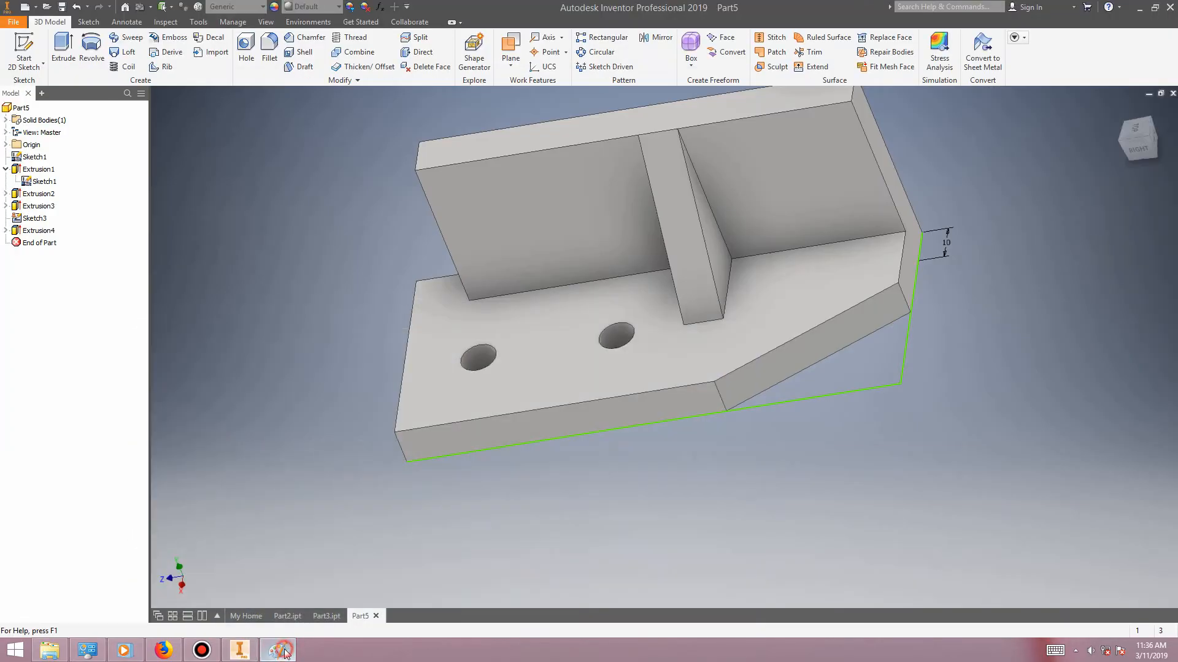
{"action": "left_click", "coordinate": [279, 650]}
{"action": "left_click", "coordinate": [284, 653]}
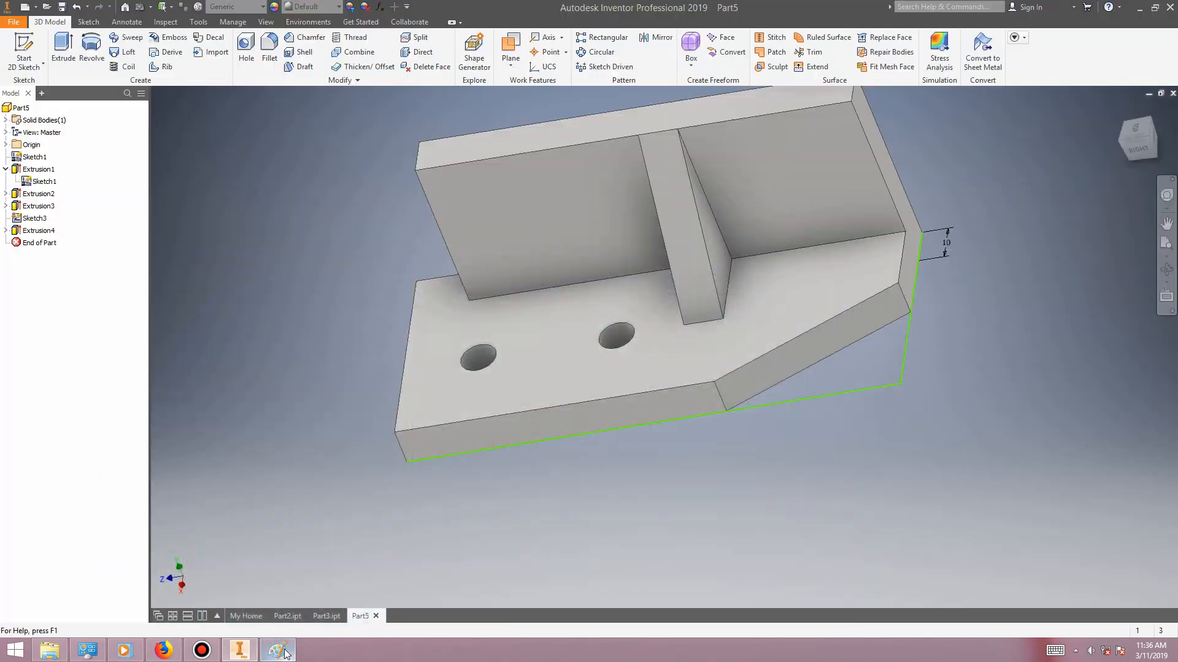
{"action": "left_click", "coordinate": [284, 653]}
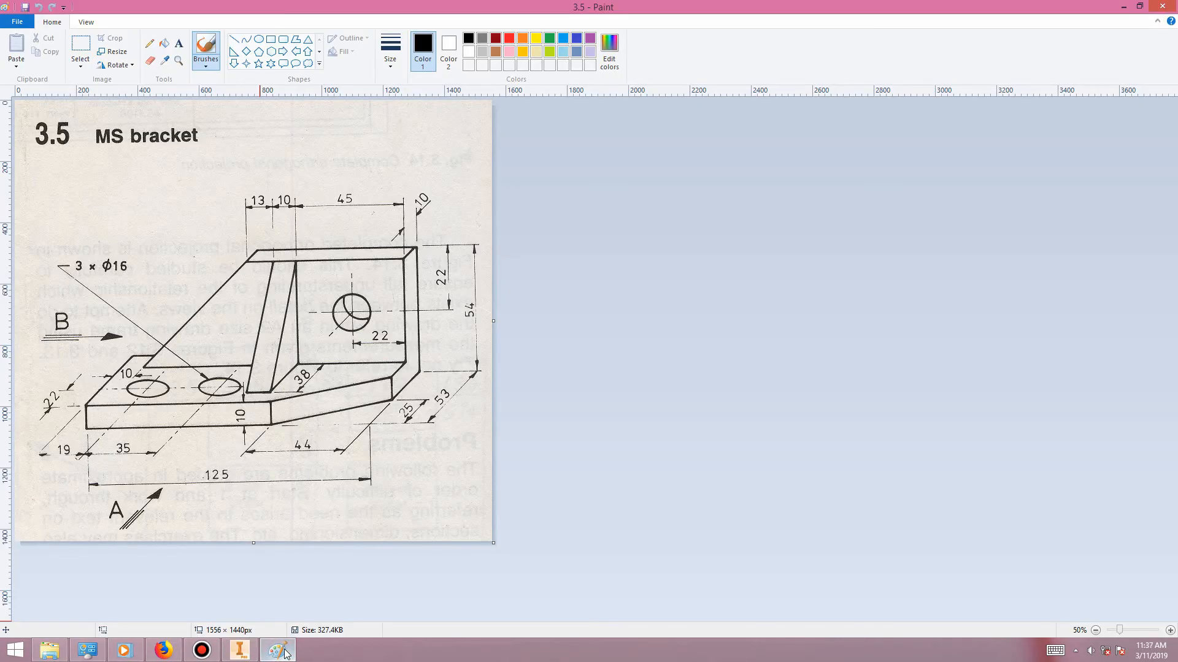
{"action": "left_click", "coordinate": [285, 653]}
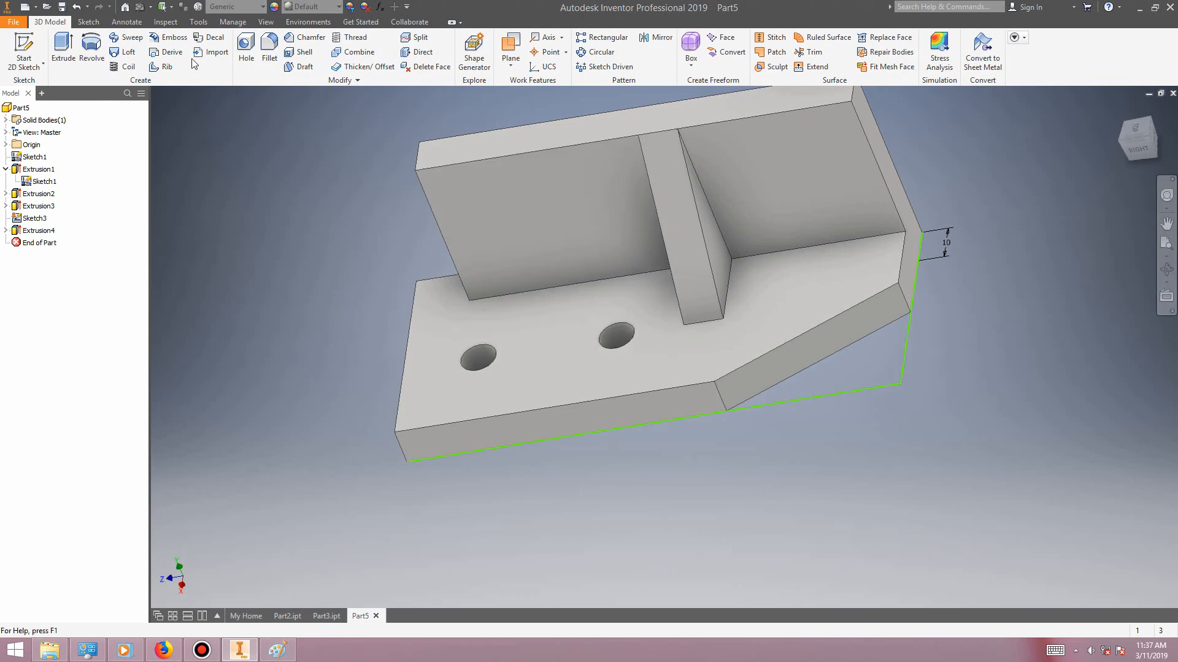
{"action": "right_click", "coordinate": [560, 209]}
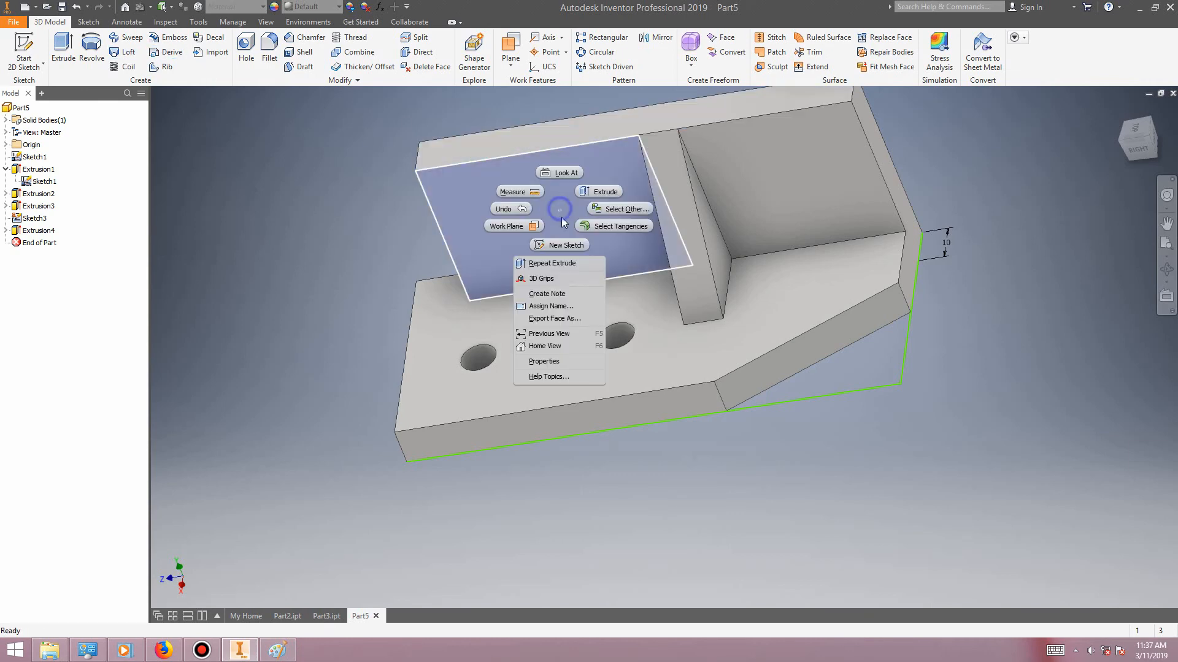
{"action": "left_click", "coordinate": [563, 246]}
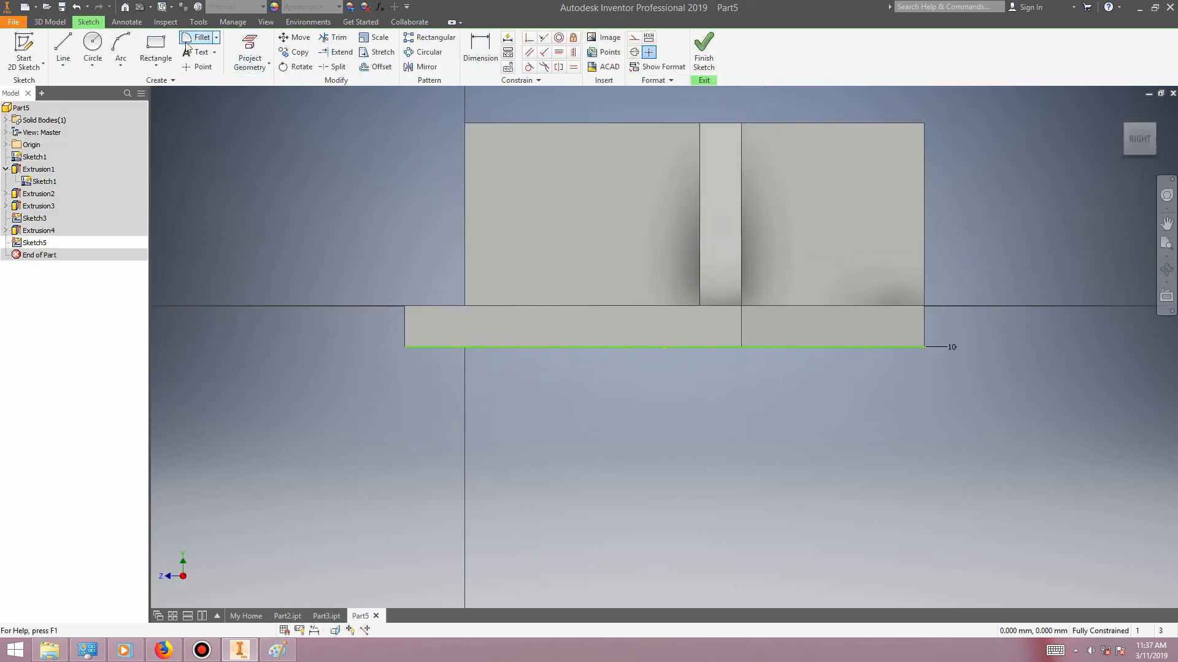
Draw a 13 mm line along the wall's top edge from the rib, then a triangle from its end enclosing the wall's outer upper corner.
{"action": "left_click", "coordinate": [67, 47]}
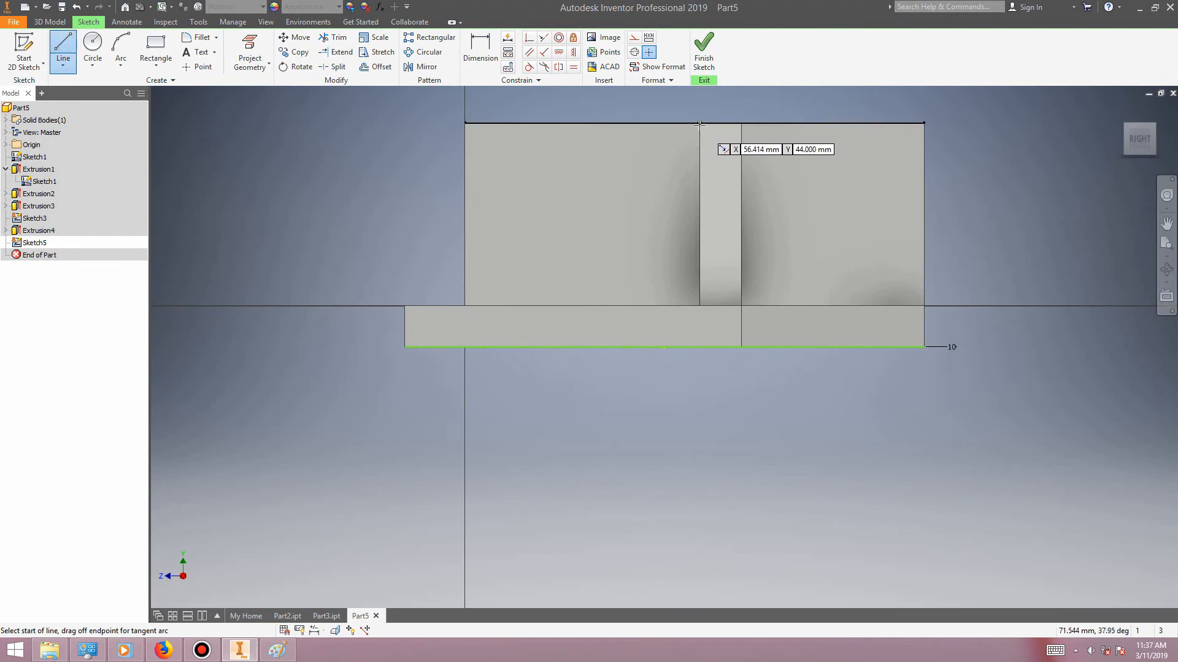
{"action": "left_click", "coordinate": [701, 123]}
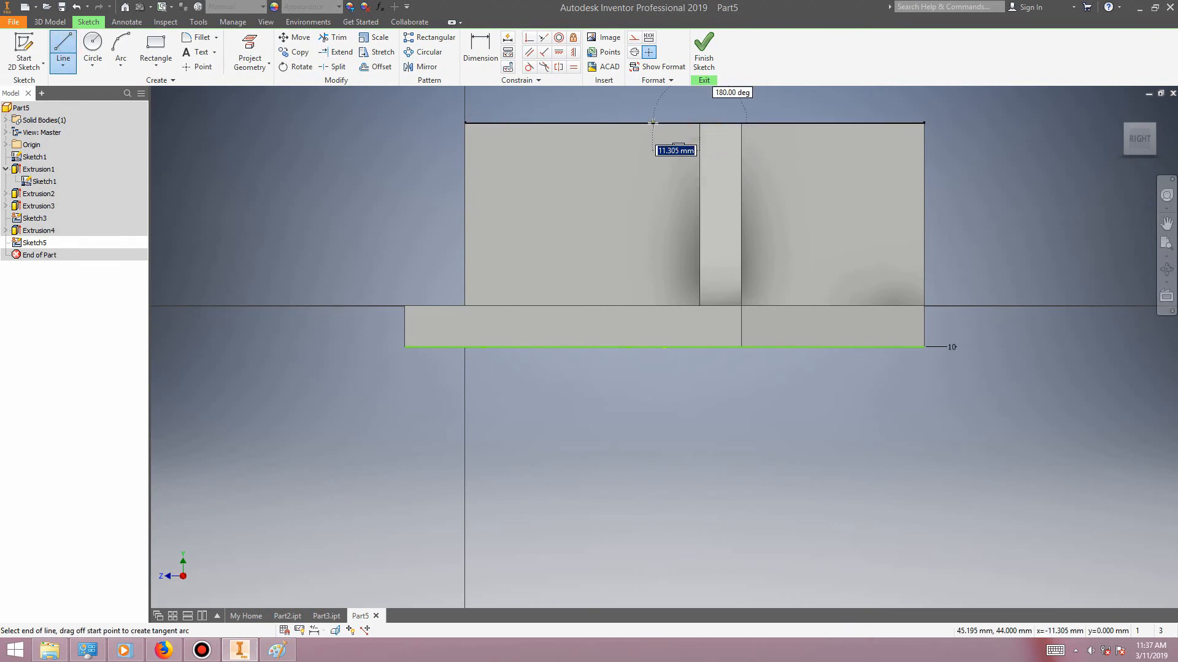
{"action": "type", "text": "13"}
{"action": "key", "text": "Return"}
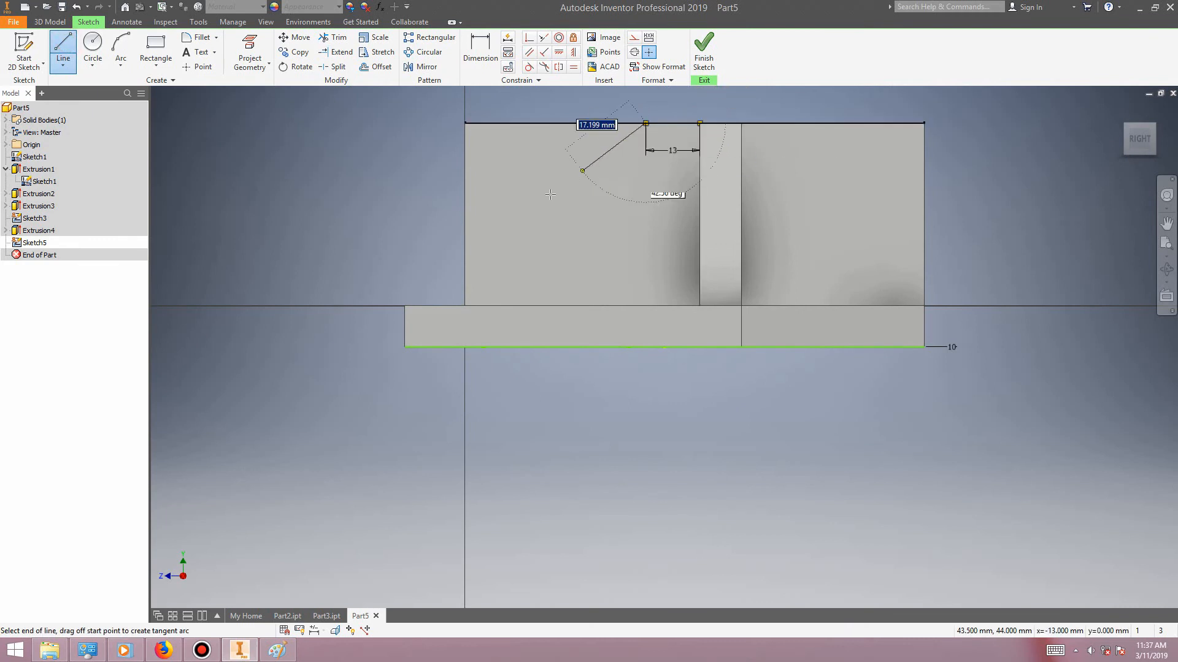
{"action": "left_click", "coordinate": [464, 305]}
{"action": "left_click", "coordinate": [464, 124]}
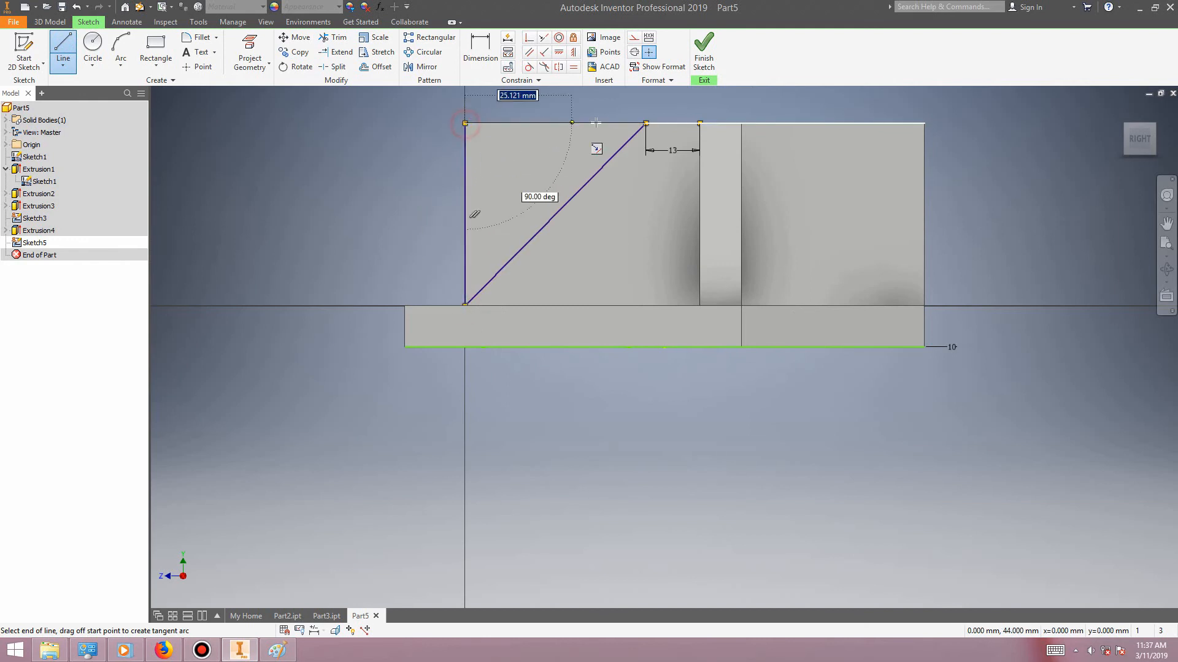
{"action": "left_click", "coordinate": [646, 123]}
Delete the 13 mm guide line between the rib and the triangle on the wall's top edge.
{"action": "key", "text": "Escape"}
{"action": "left_click", "coordinate": [680, 125]}
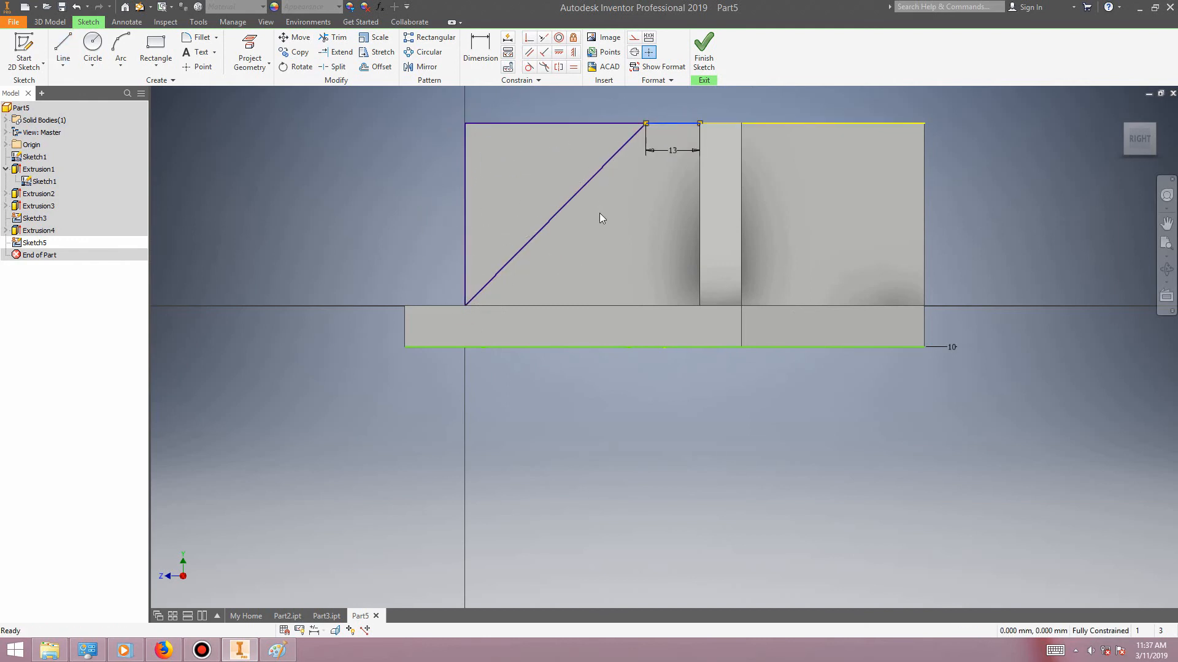
{"action": "key", "text": "Delete"}
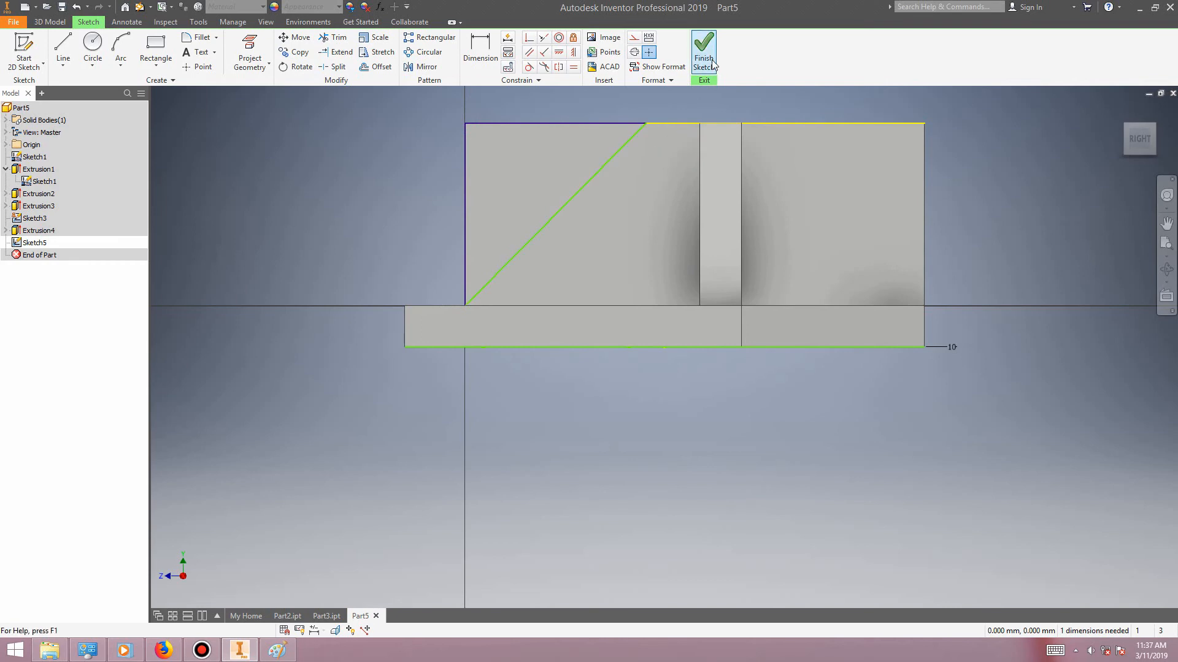
Finish the sketch and extrude the triangular corner profile 54 mm as a cut through the wall in the flipped direction.
{"action": "left_click", "coordinate": [704, 52]}
{"action": "left_click", "coordinate": [63, 52]}
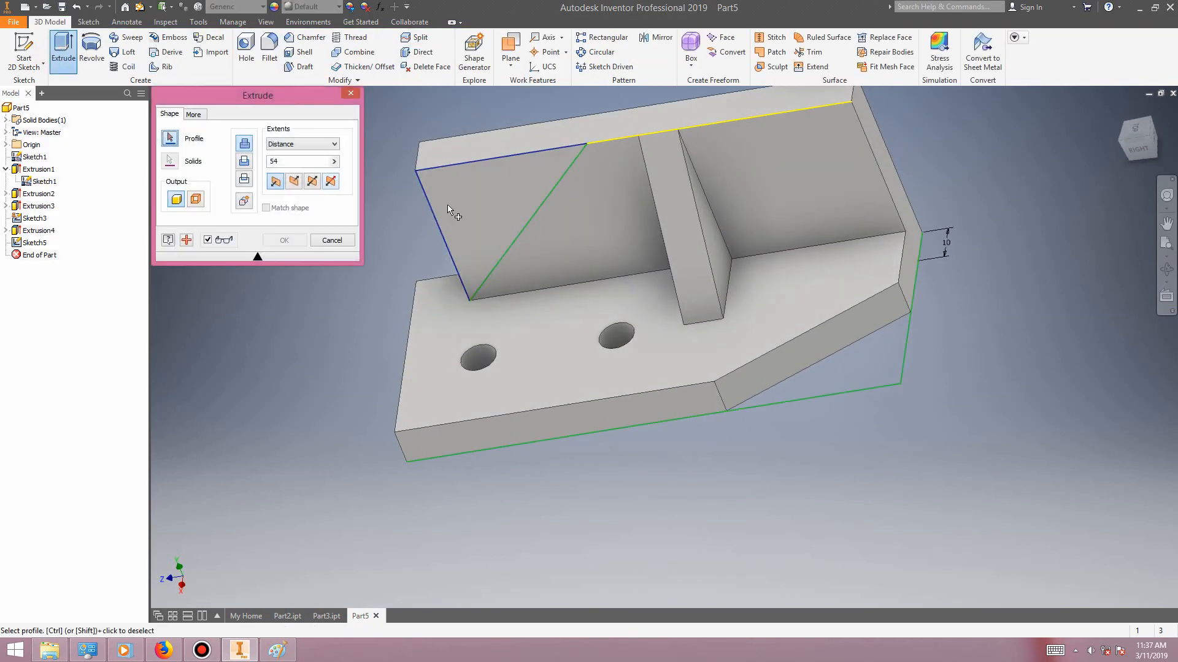
{"action": "left_click", "coordinate": [449, 204]}
{"action": "left_click", "coordinate": [294, 180]}
{"action": "left_click", "coordinate": [284, 239]}
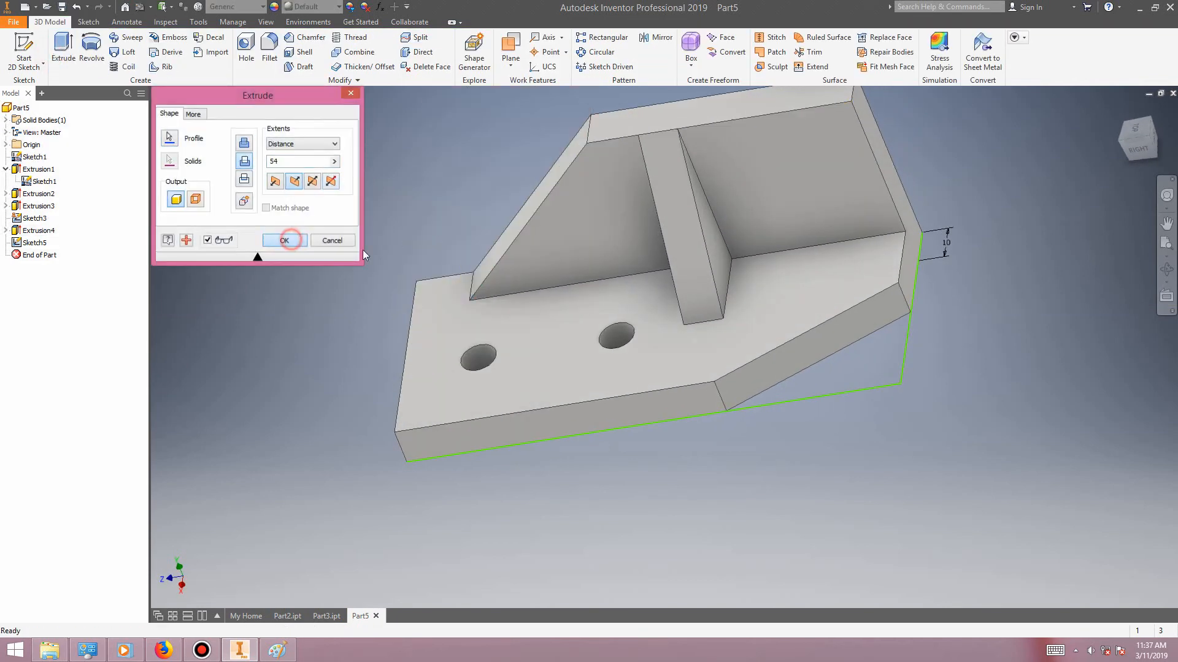
Hide the shared base sketch under the first extrusion so its outline no longer shows around the bracket.
{"action": "right_click", "coordinate": [34, 179]}
{"action": "left_click", "coordinate": [59, 328]}
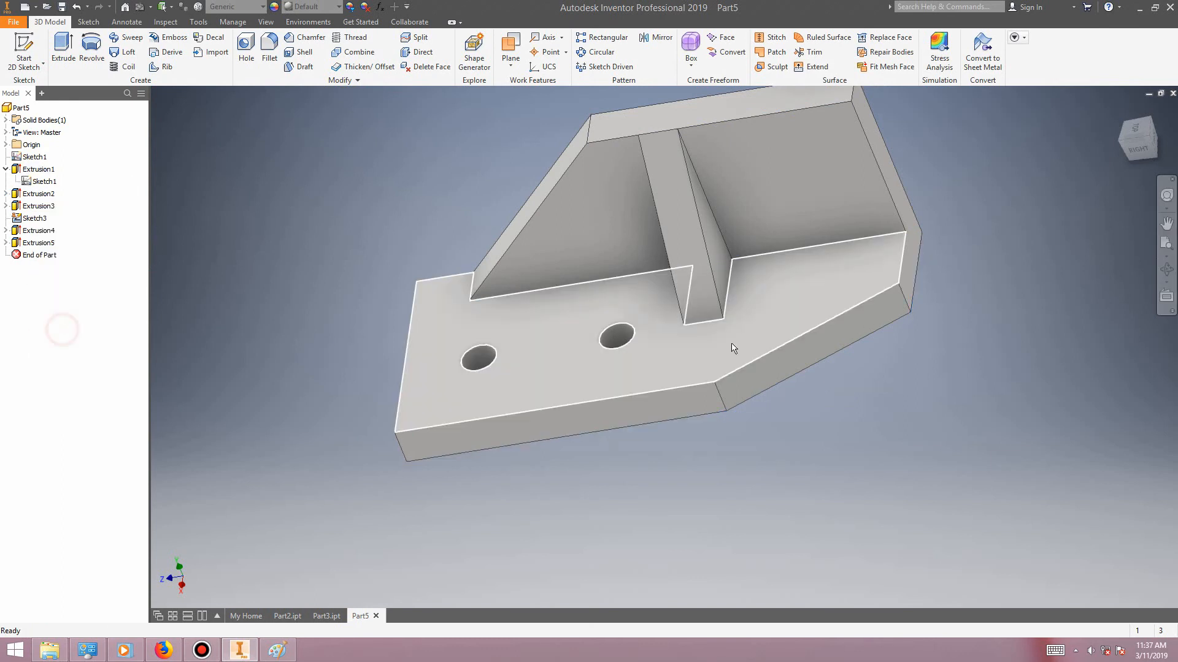
{"action": "left_click_drag", "start_coordinate": [790, 167], "coordinate": [684, 255]}
{"action": "left_click", "coordinate": [1167, 270]}
{"action": "left_click_drag", "start_coordinate": [644, 319], "coordinate": [632, 255]}
{"action": "key", "text": "Escape"}
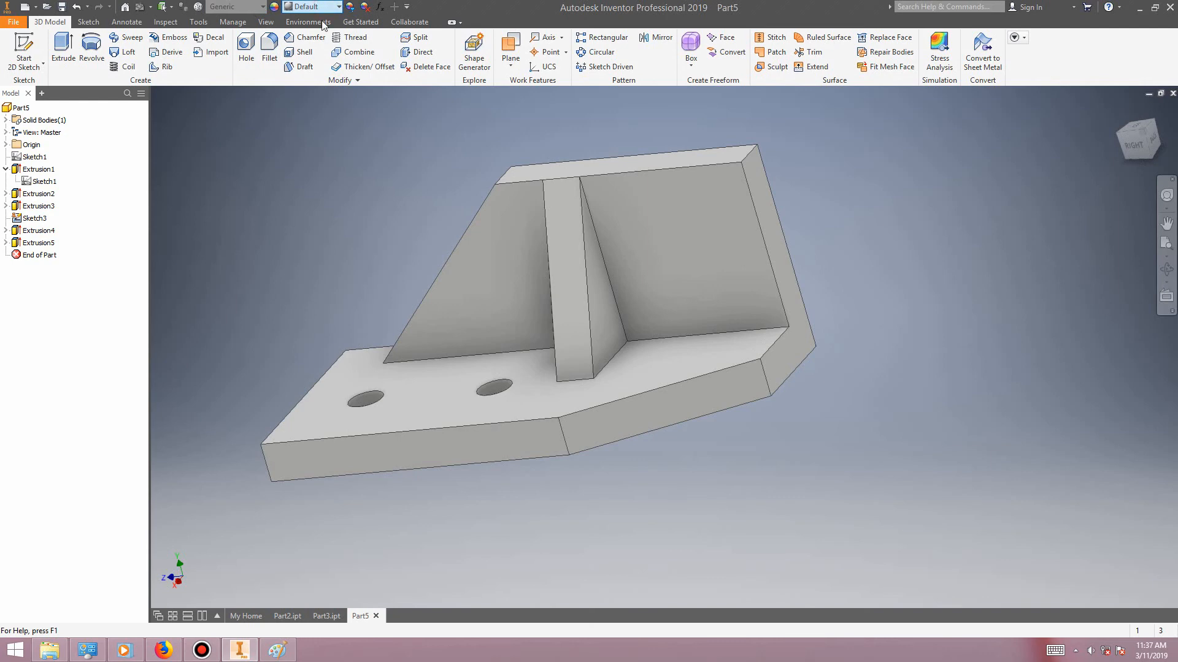
Apply the Copper - Polished appearance to the whole bracket.
{"action": "left_click", "coordinate": [313, 7]}
{"action": "scroll", "coordinate": [297, 313], "scroll_direction": "up", "scroll_amount": 3}
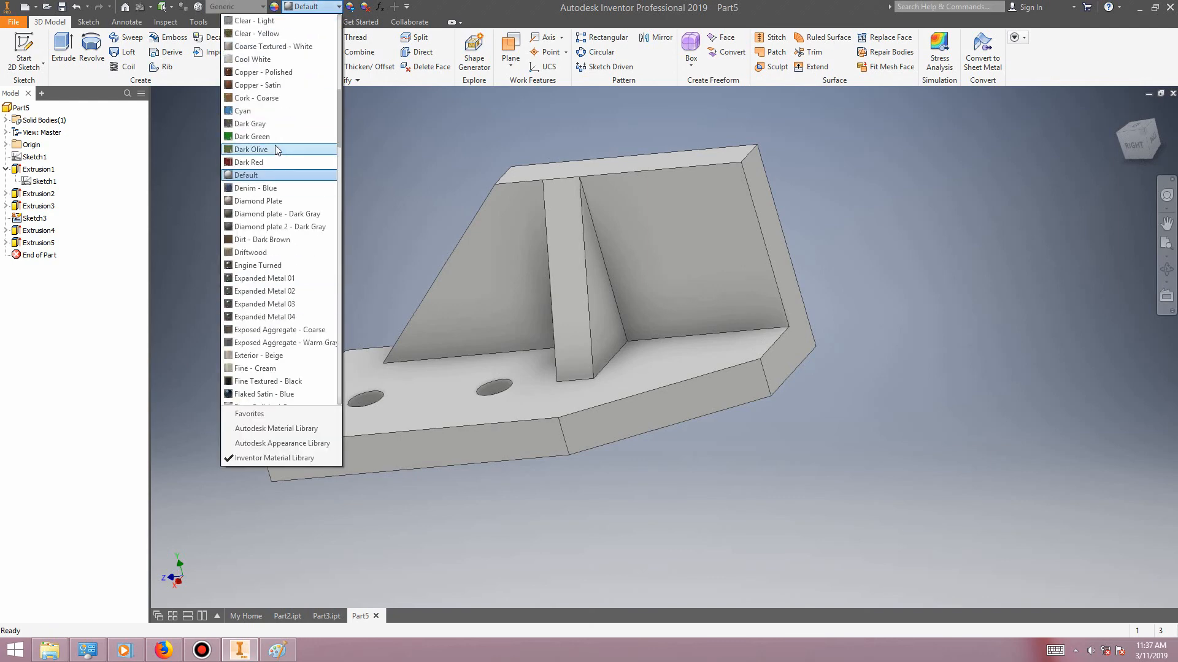
{"action": "left_click", "coordinate": [276, 72]}
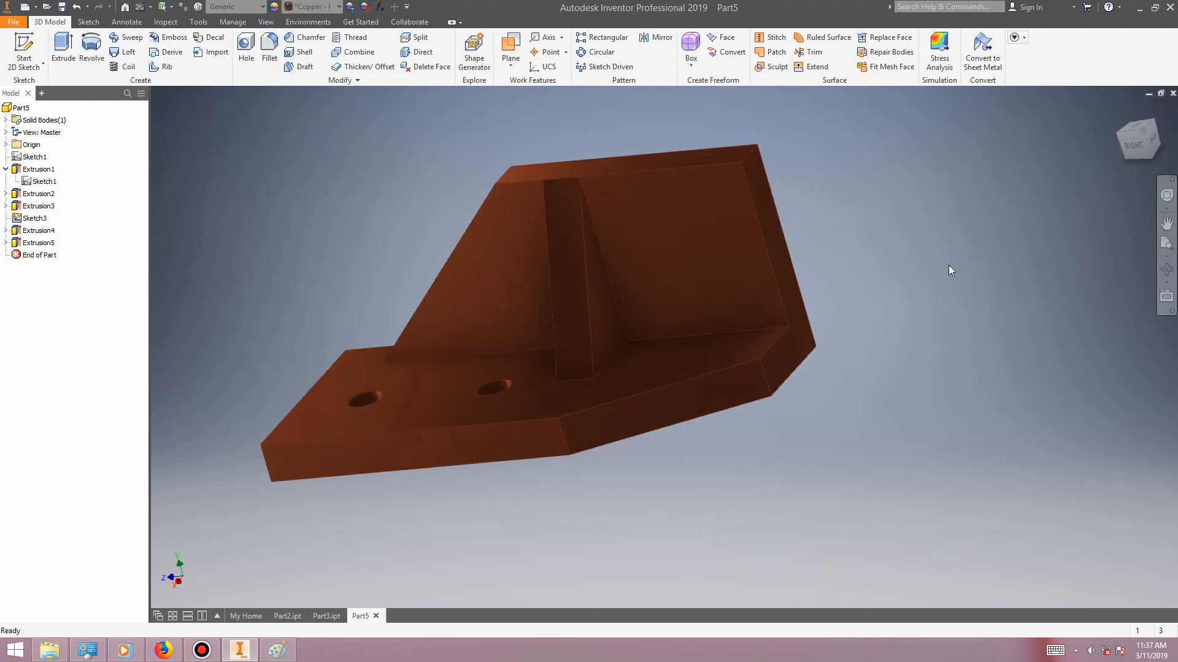
{"action": "left_click", "coordinate": [336, 7]}
{"action": "left_click", "coordinate": [336, 7]}
Switch the bracket to a visual style without edge lines and set the lighting style to Two Lights.
{"action": "left_click", "coordinate": [266, 22]}
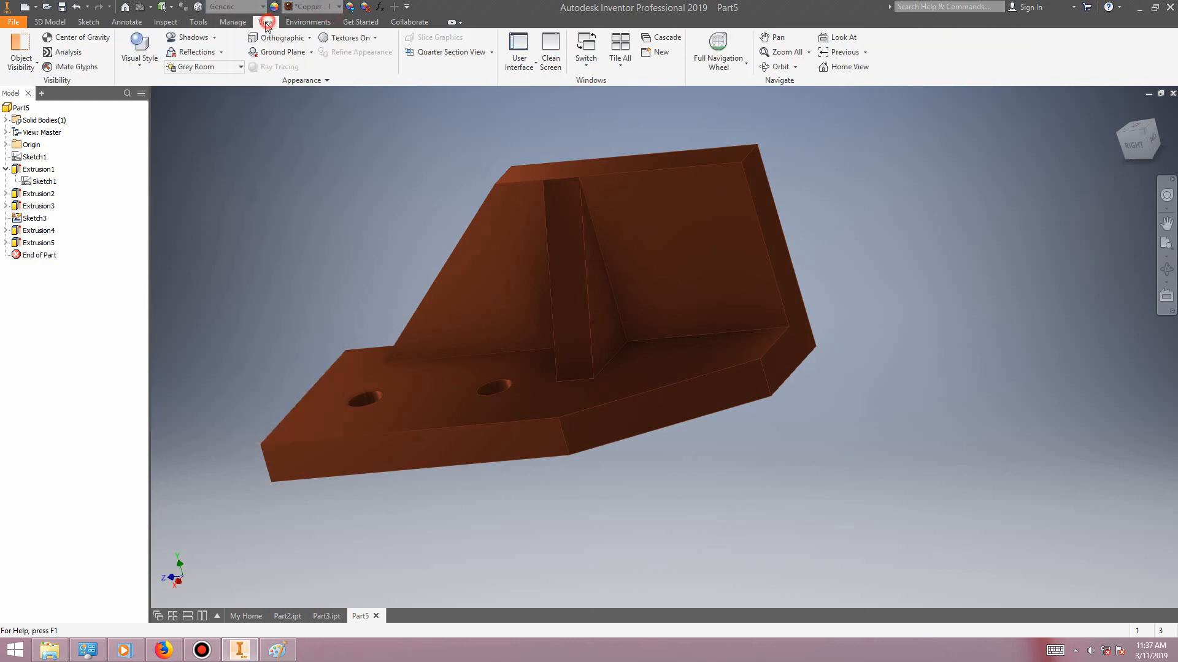
{"action": "left_click", "coordinate": [129, 51]}
{"action": "left_click", "coordinate": [142, 84]}
{"action": "left_click", "coordinate": [183, 64]}
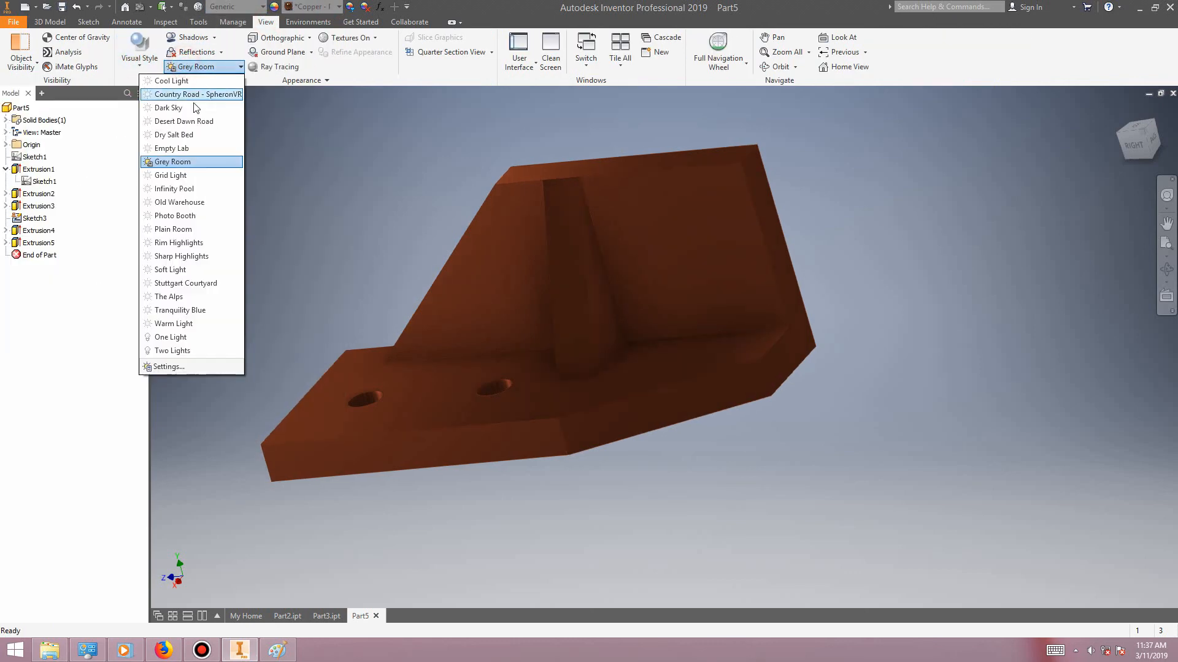
{"action": "left_click", "coordinate": [197, 351]}
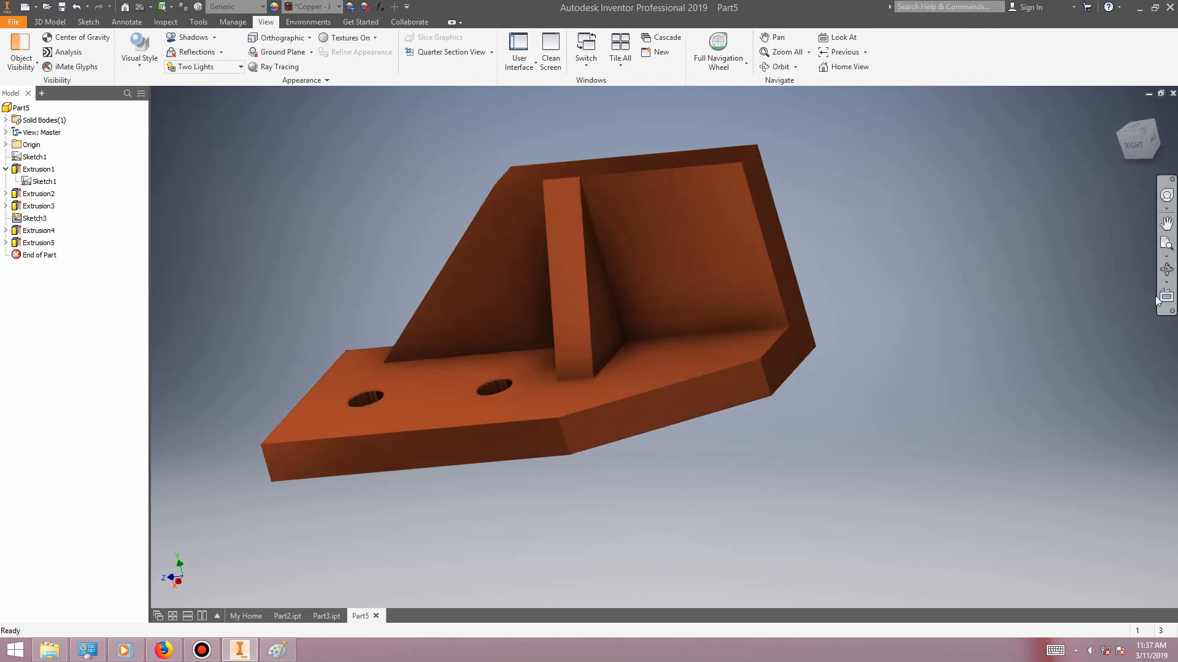
{"action": "left_click", "coordinate": [1169, 272]}
{"action": "left_click_drag", "start_coordinate": [657, 365], "coordinate": [916, 242]}
{"action": "left_click_drag", "start_coordinate": [1031, 238], "coordinate": [184, 301]}
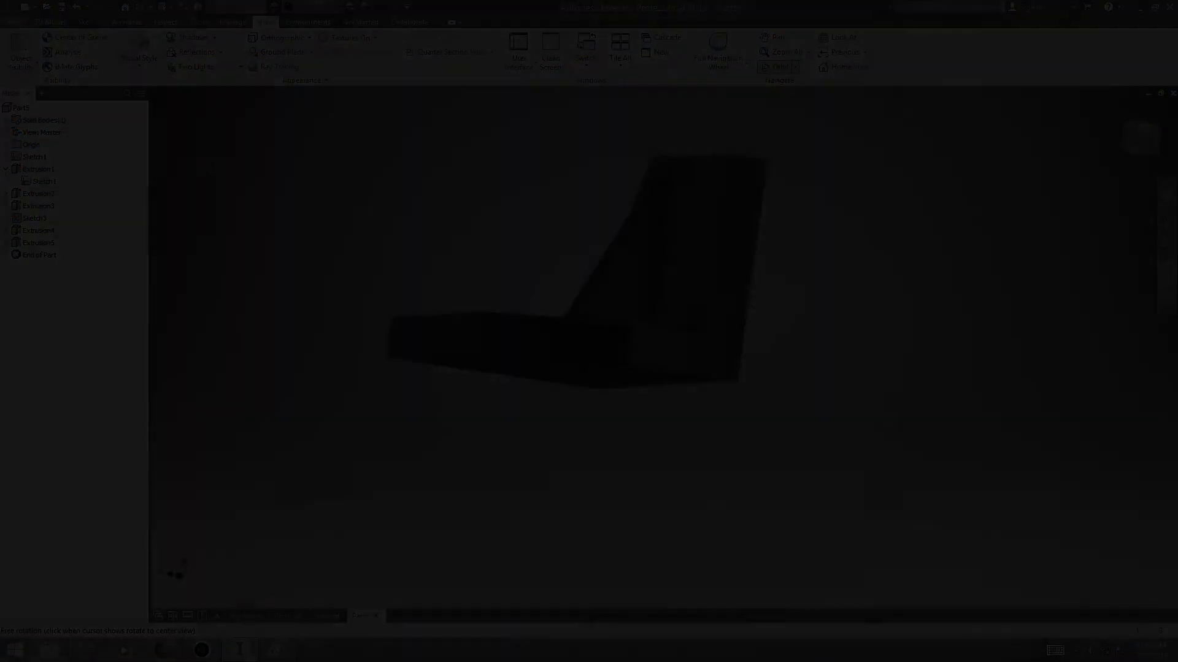